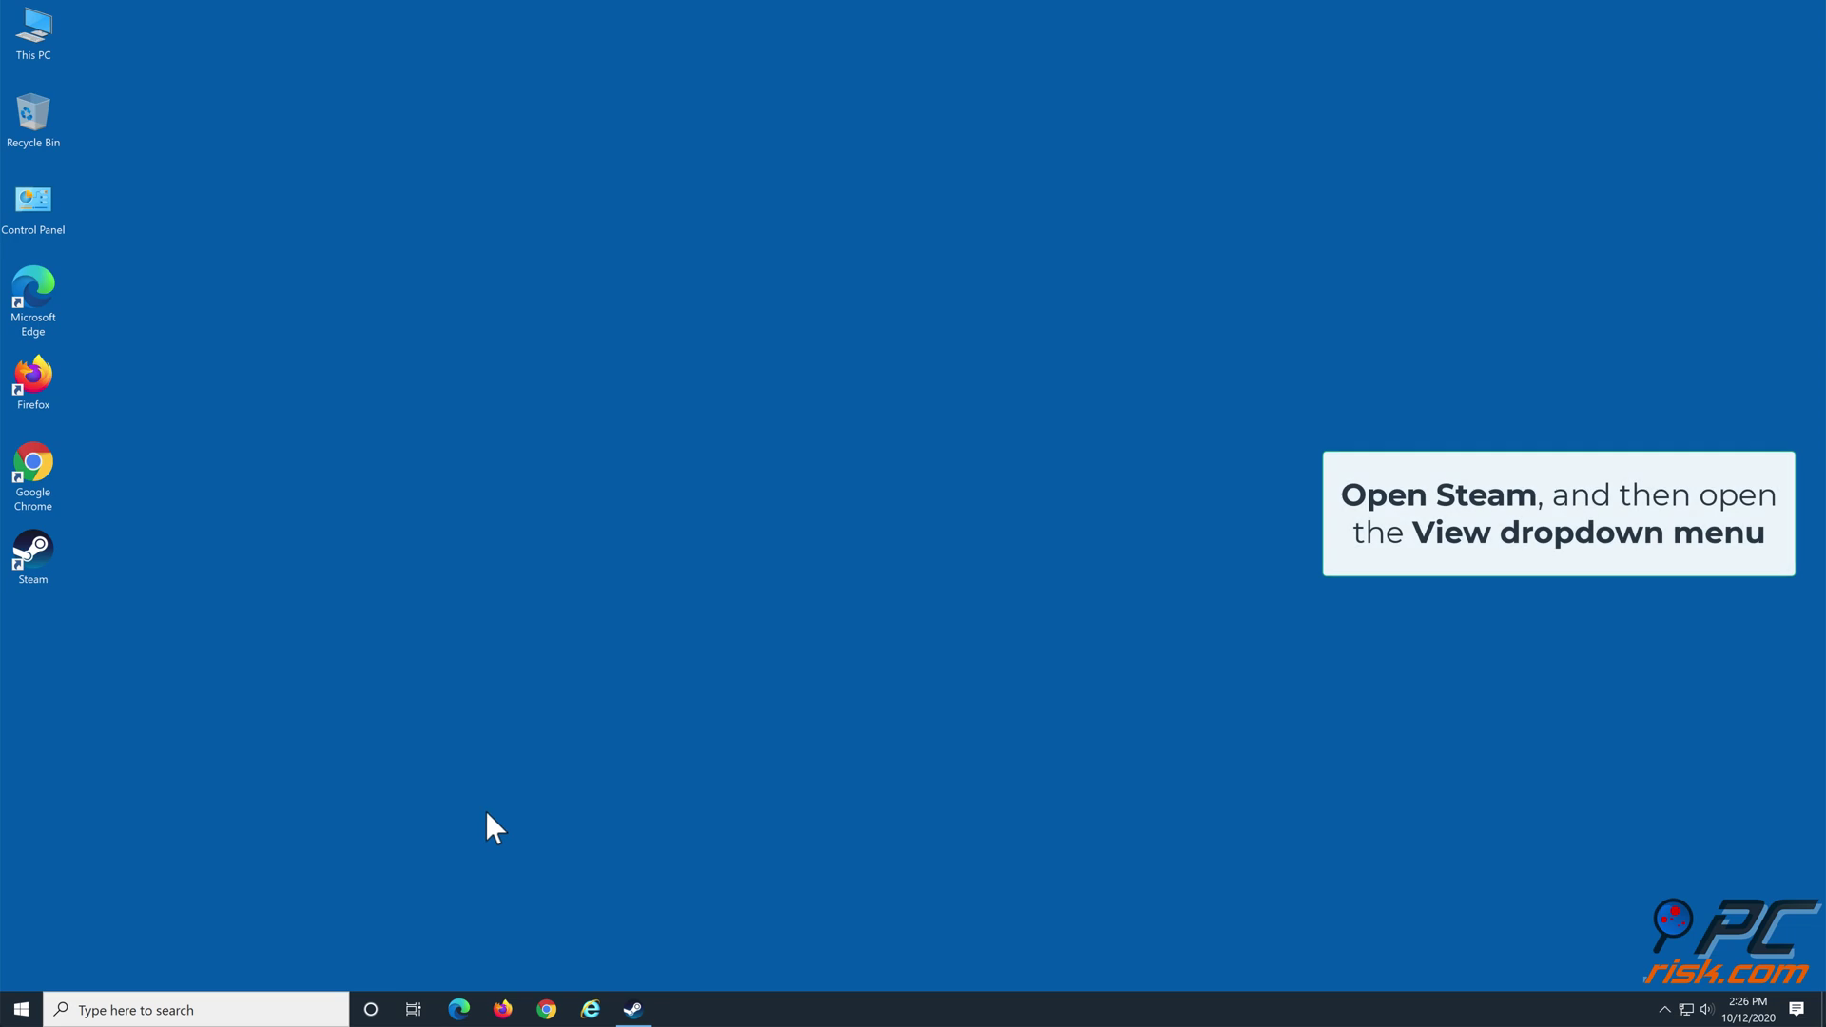
Launch Steam and clear its download cache from Settings > Downloads, confirming with OK
double_click(34, 551)
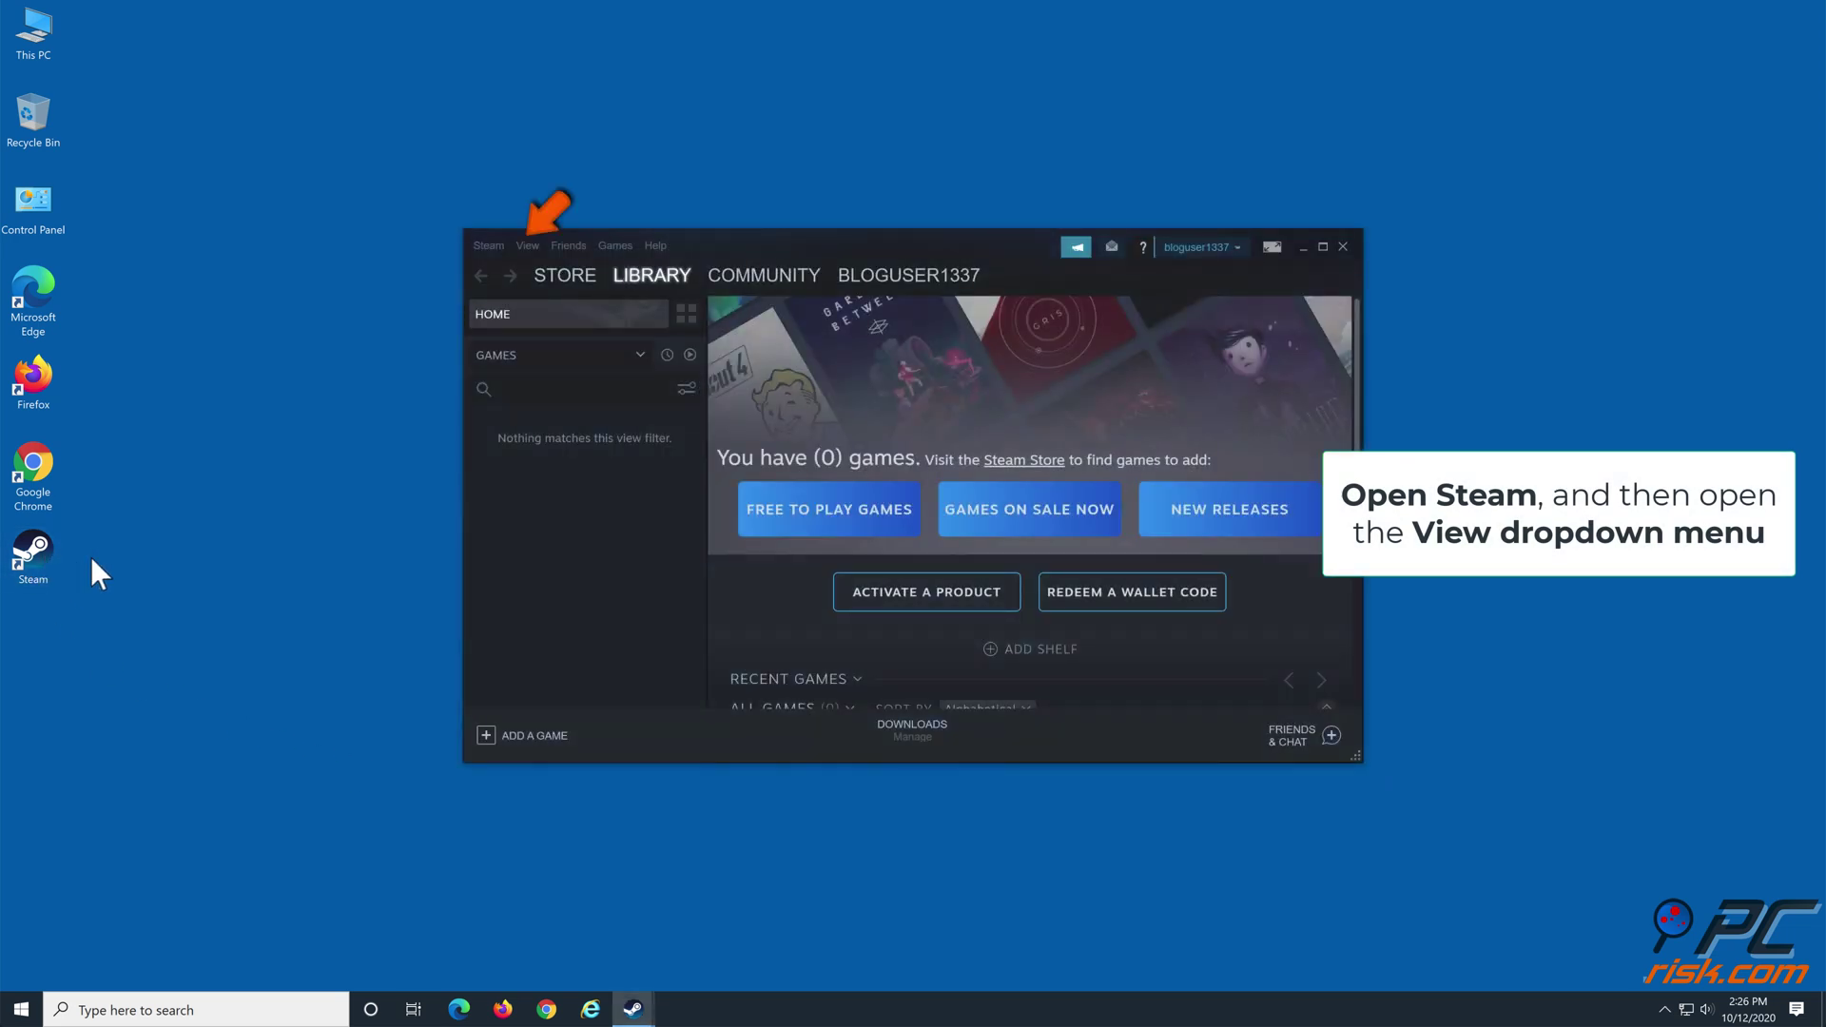
left_click(528, 245)
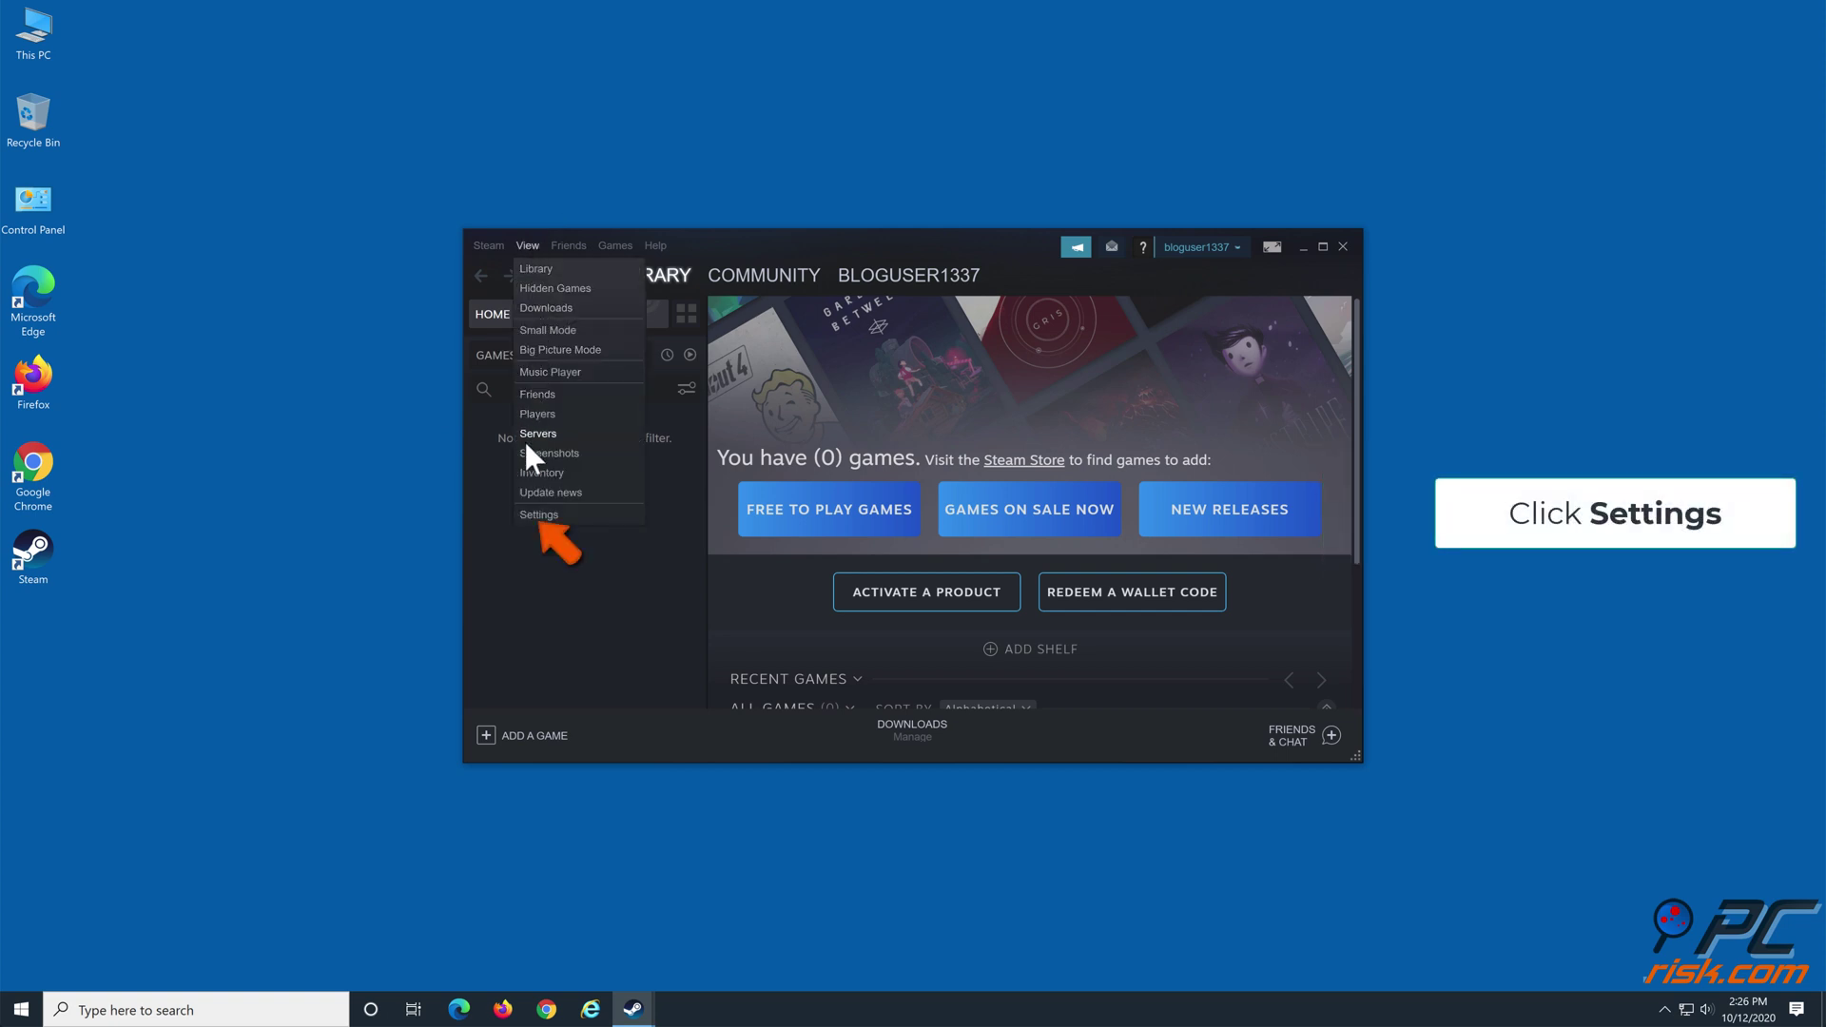
left_click(539, 515)
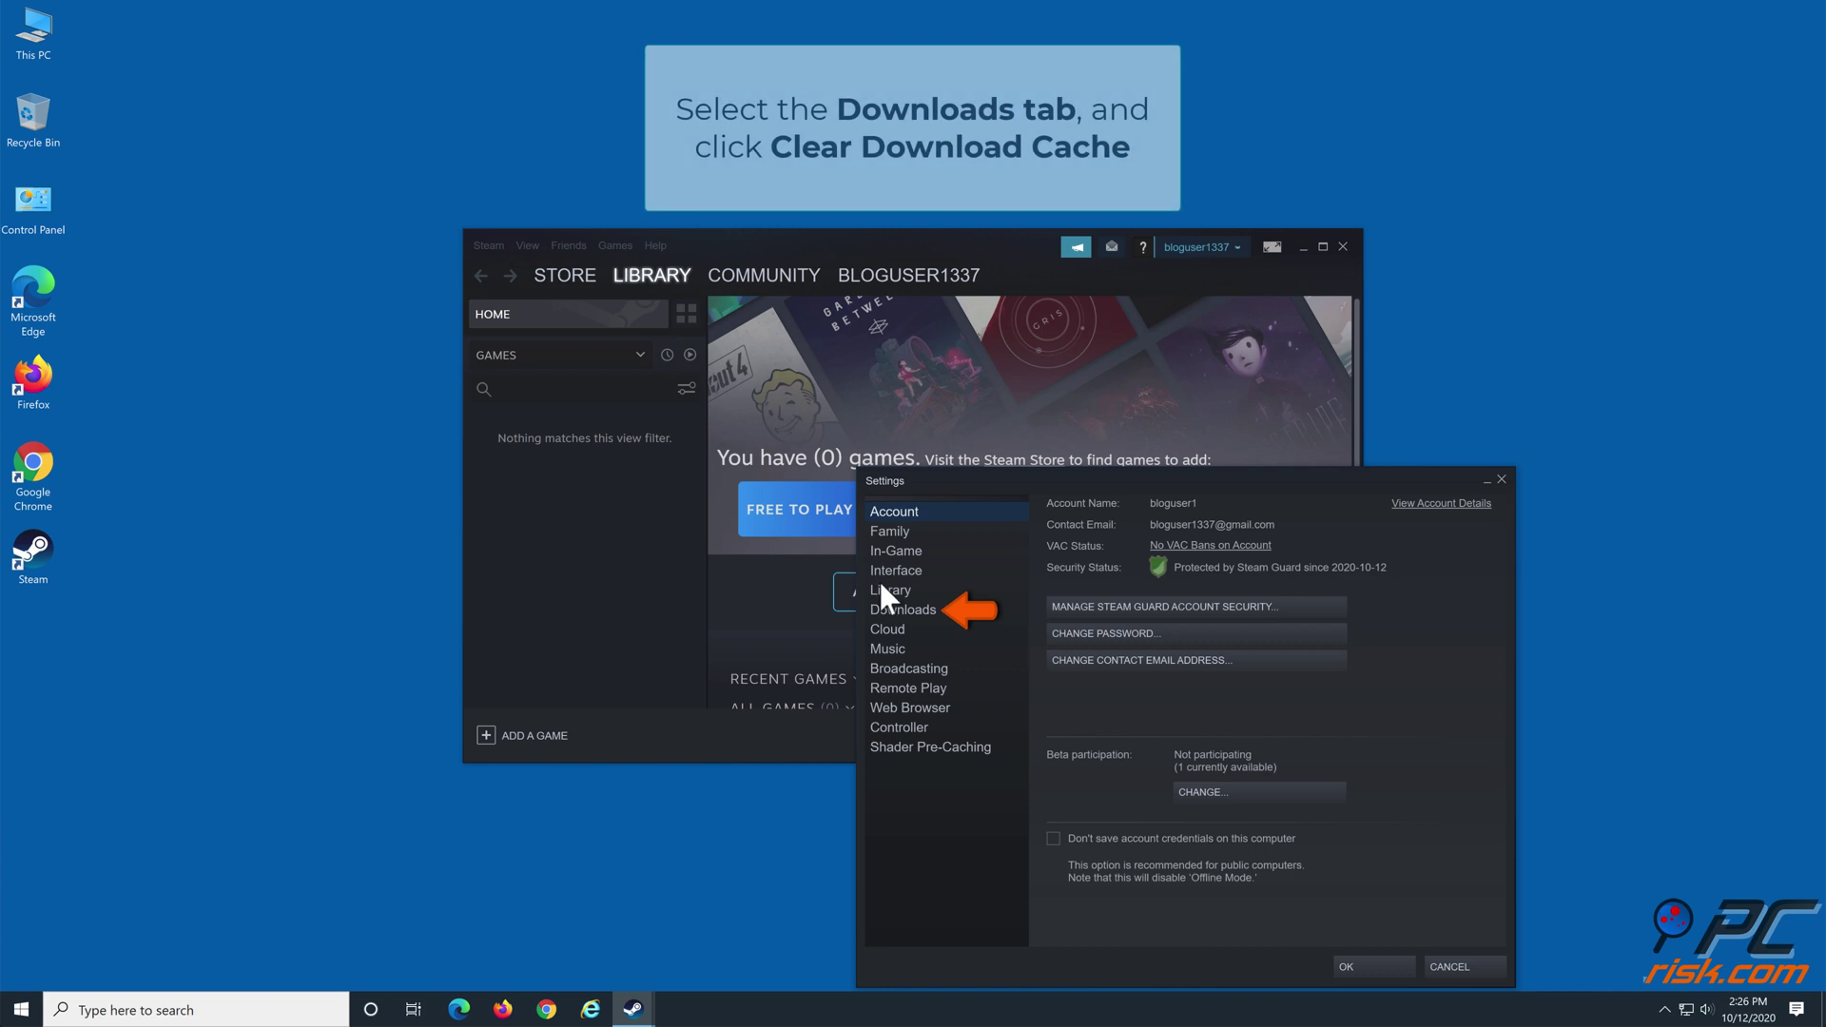
left_click(904, 609)
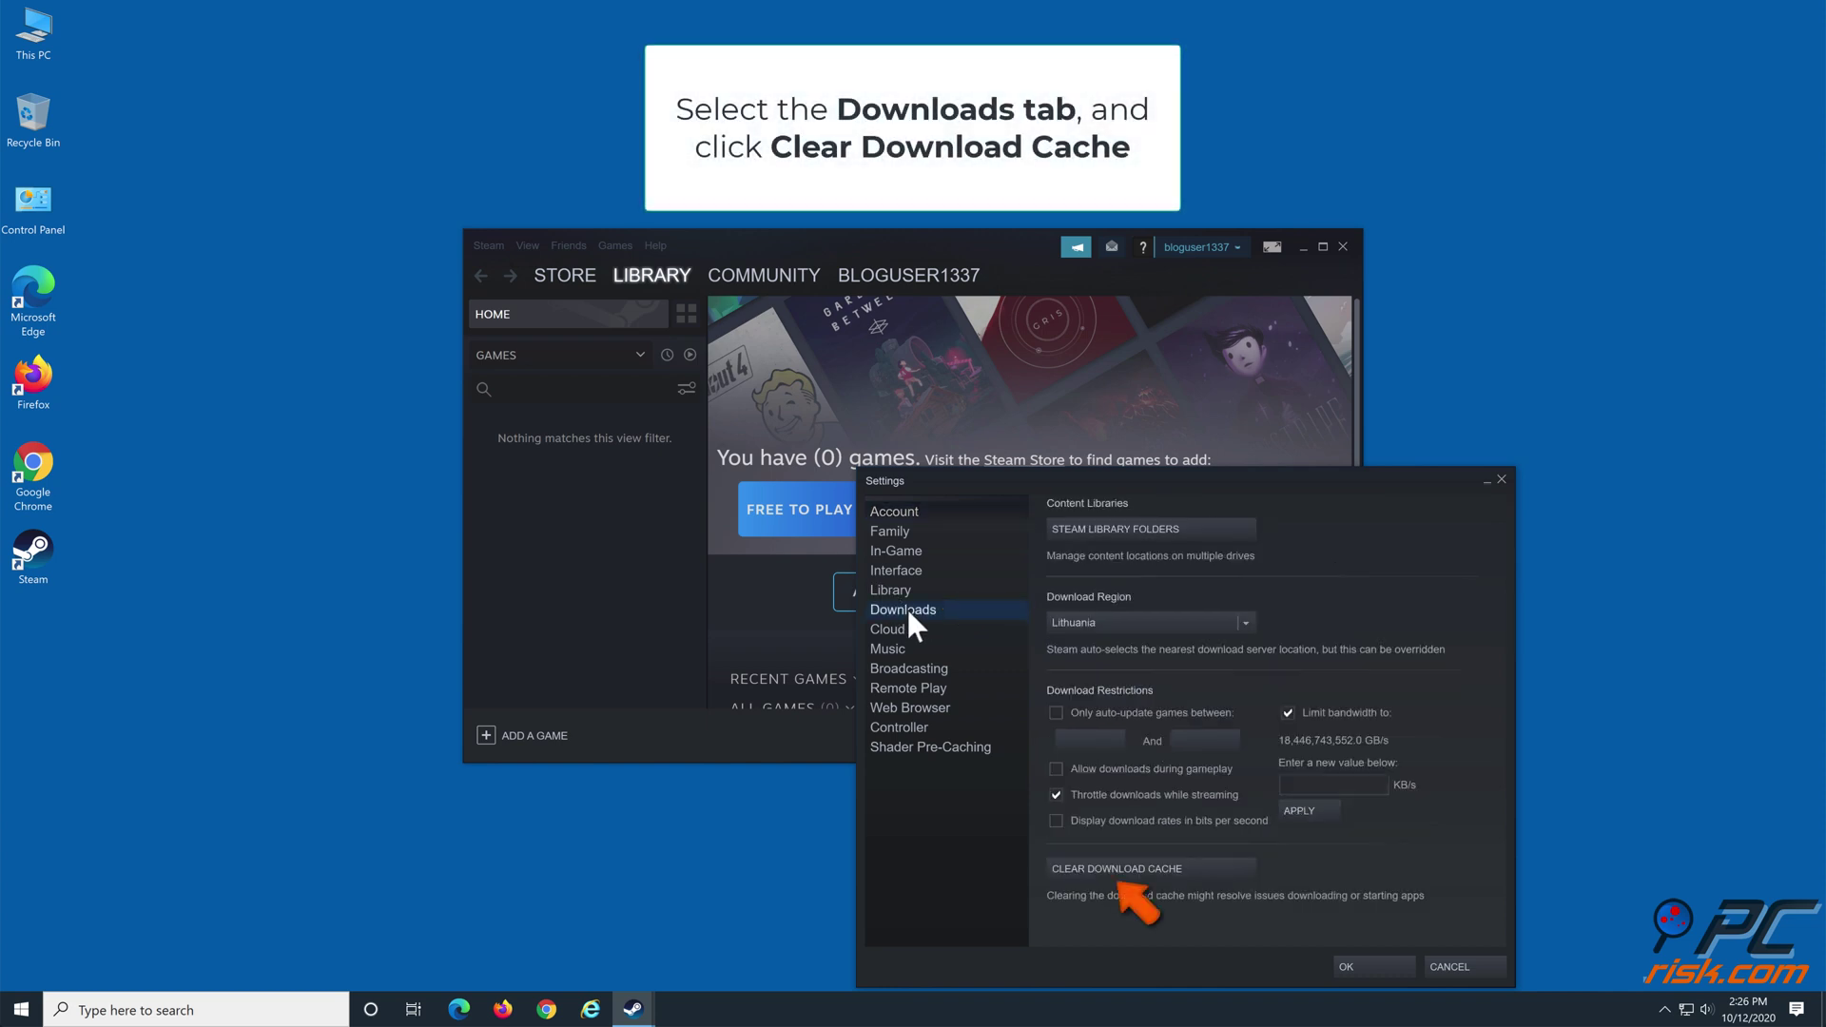
left_click(1082, 869)
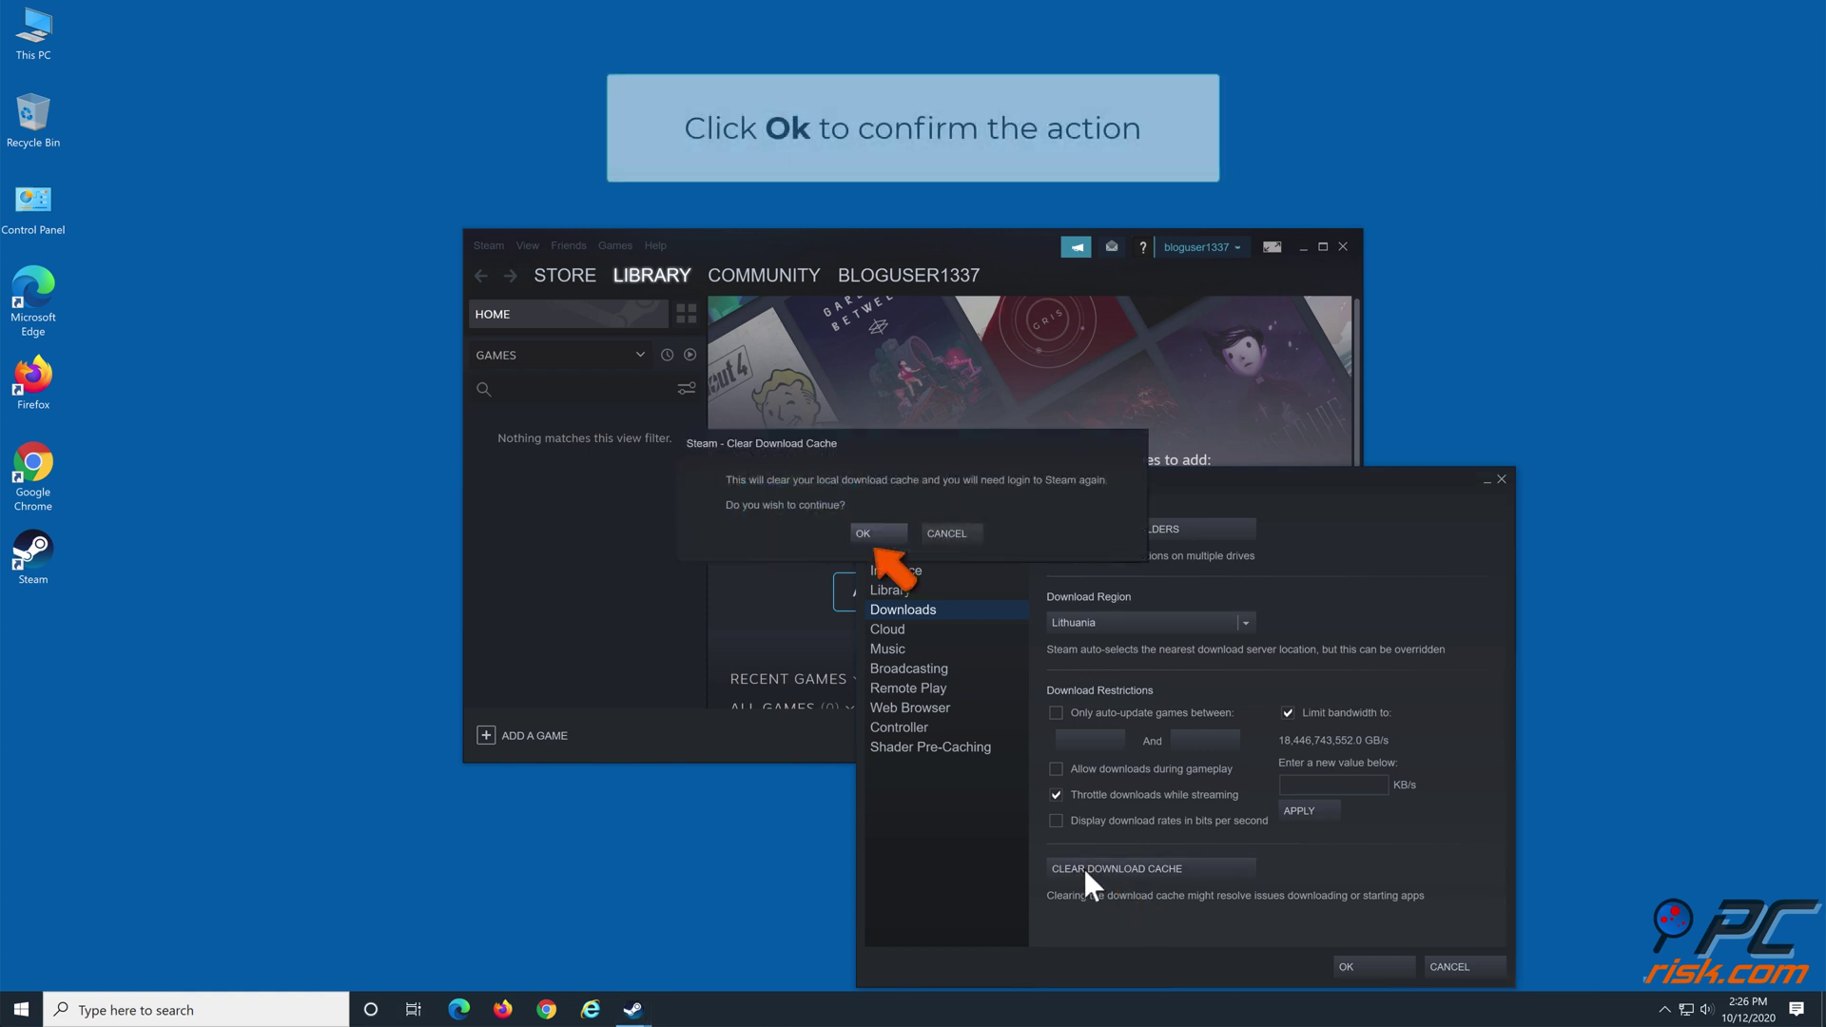
left_click(867, 534)
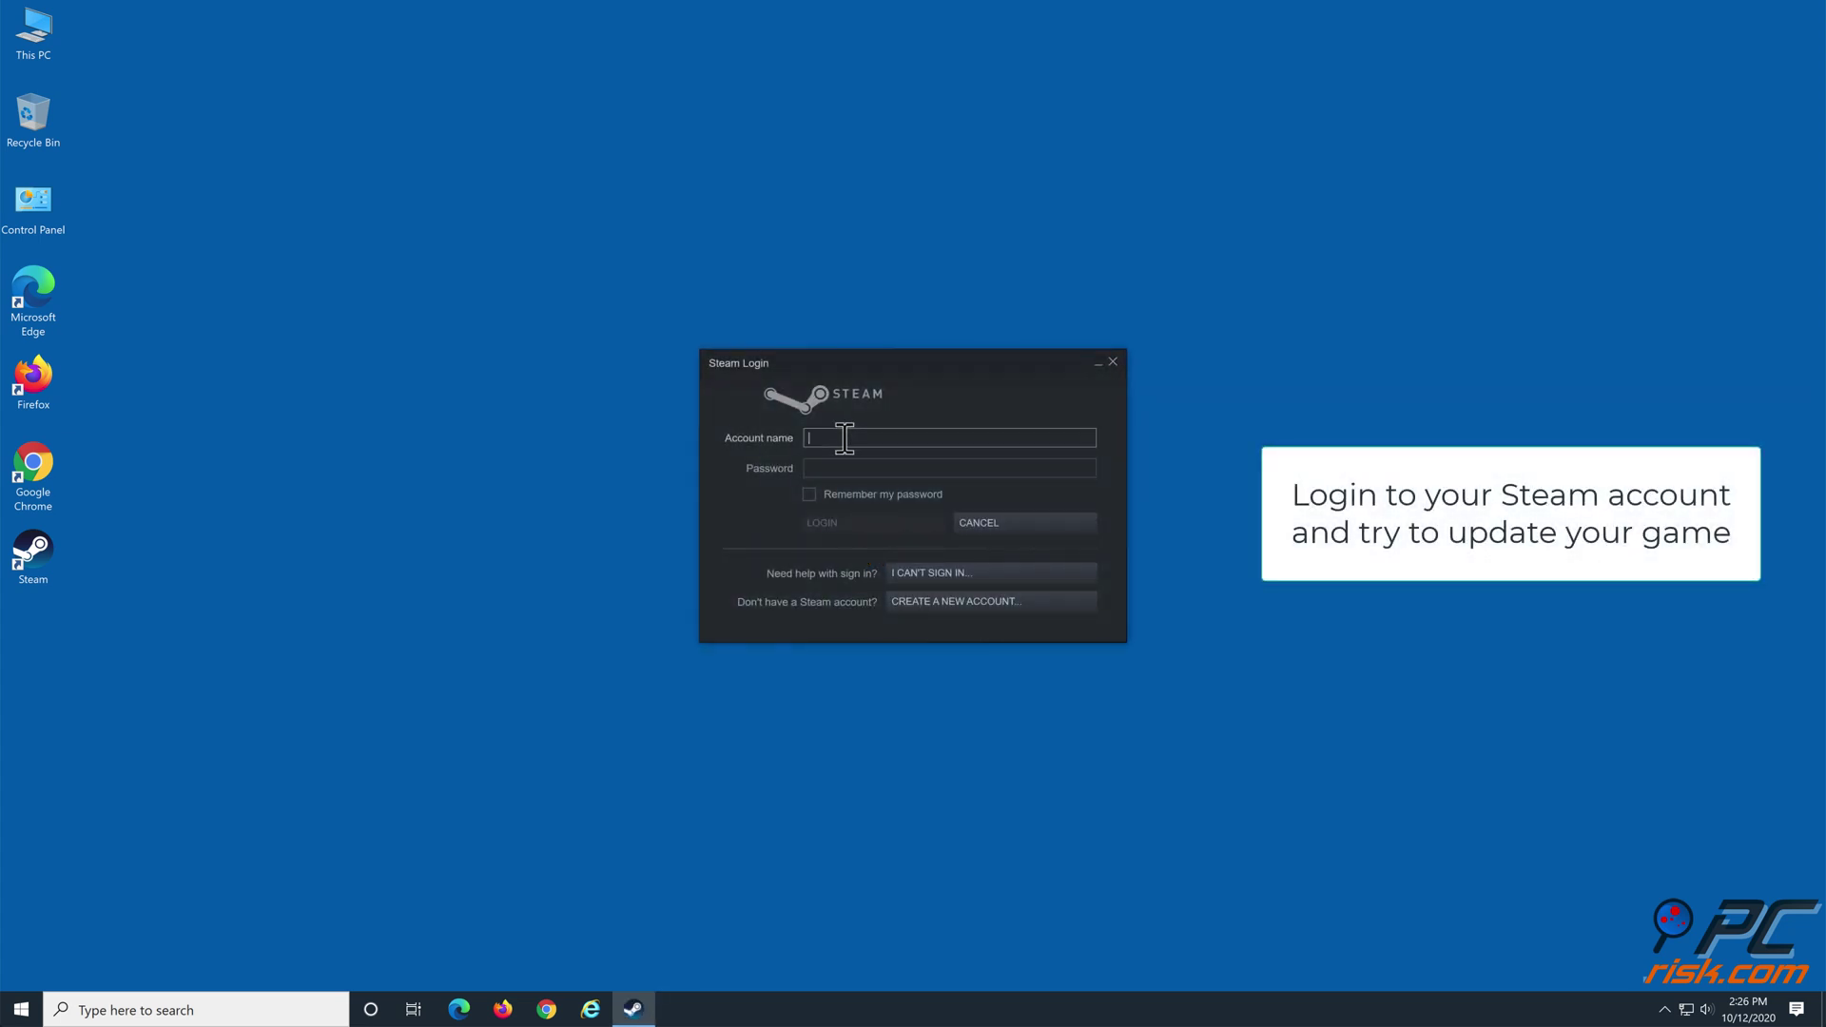
Log back in to Steam with the account name and account password
type("user1")
left_click(843, 465)
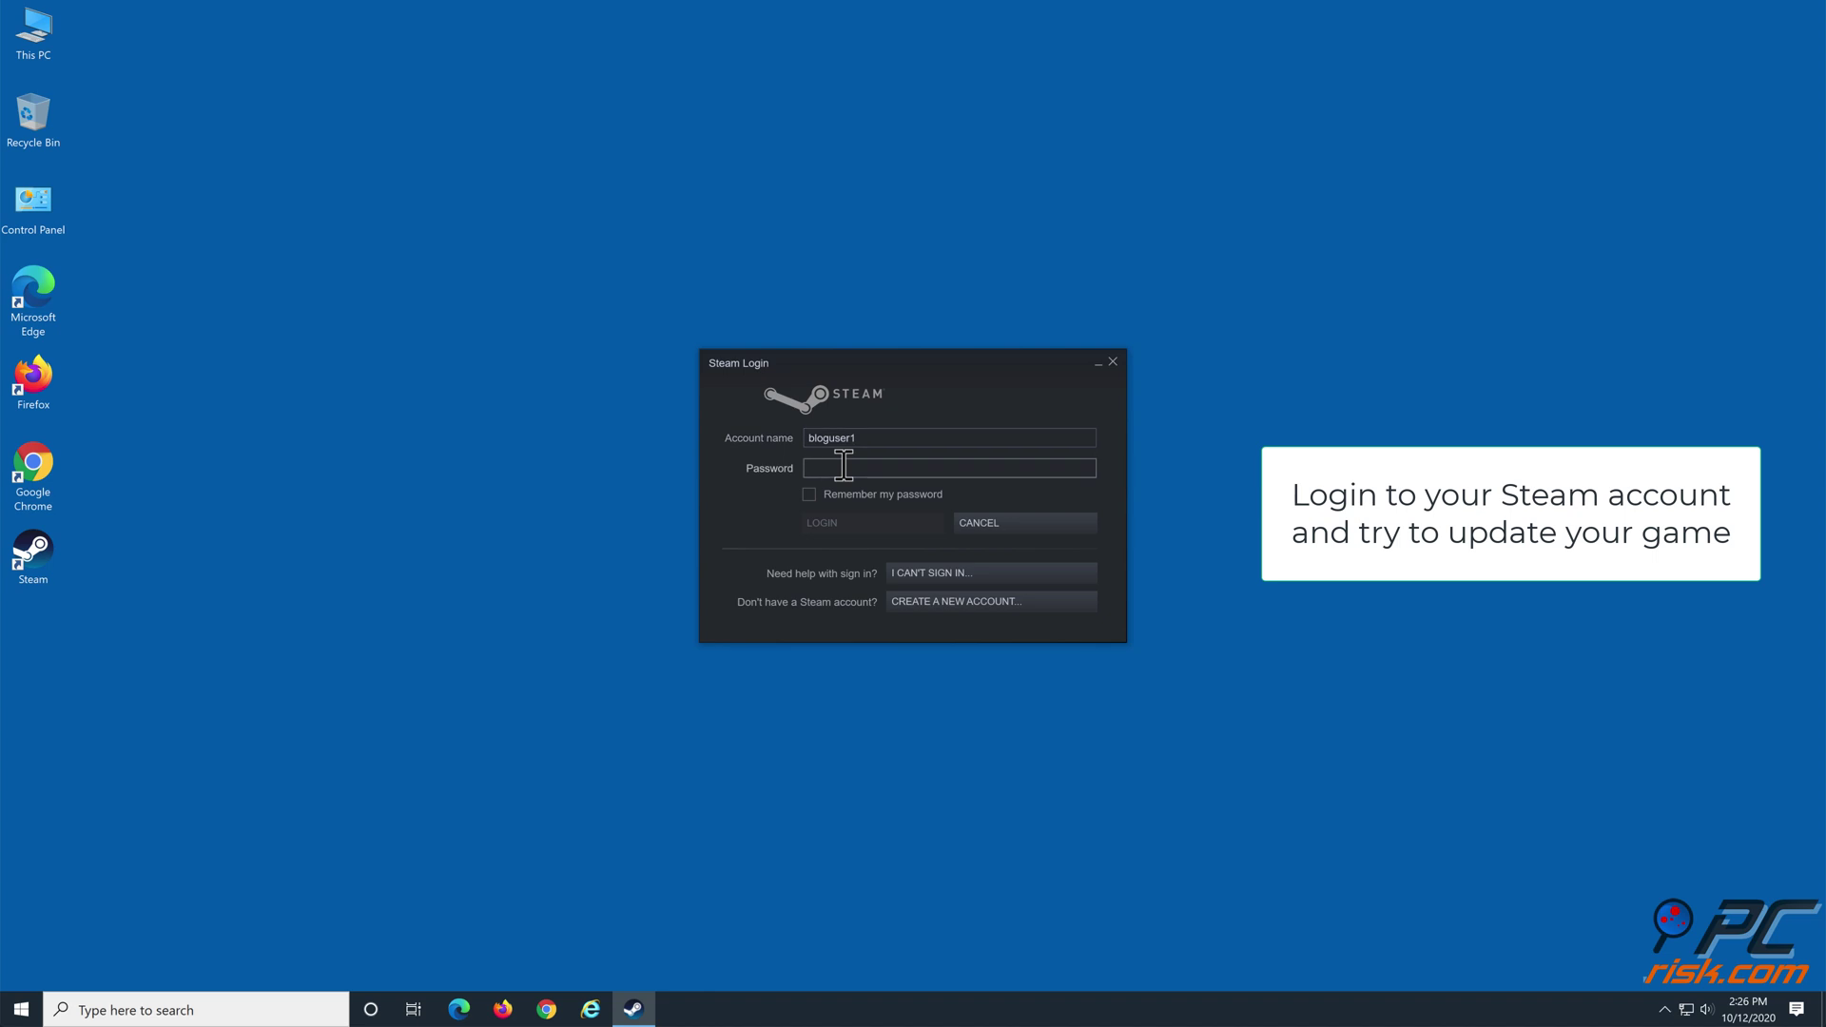
type("•")
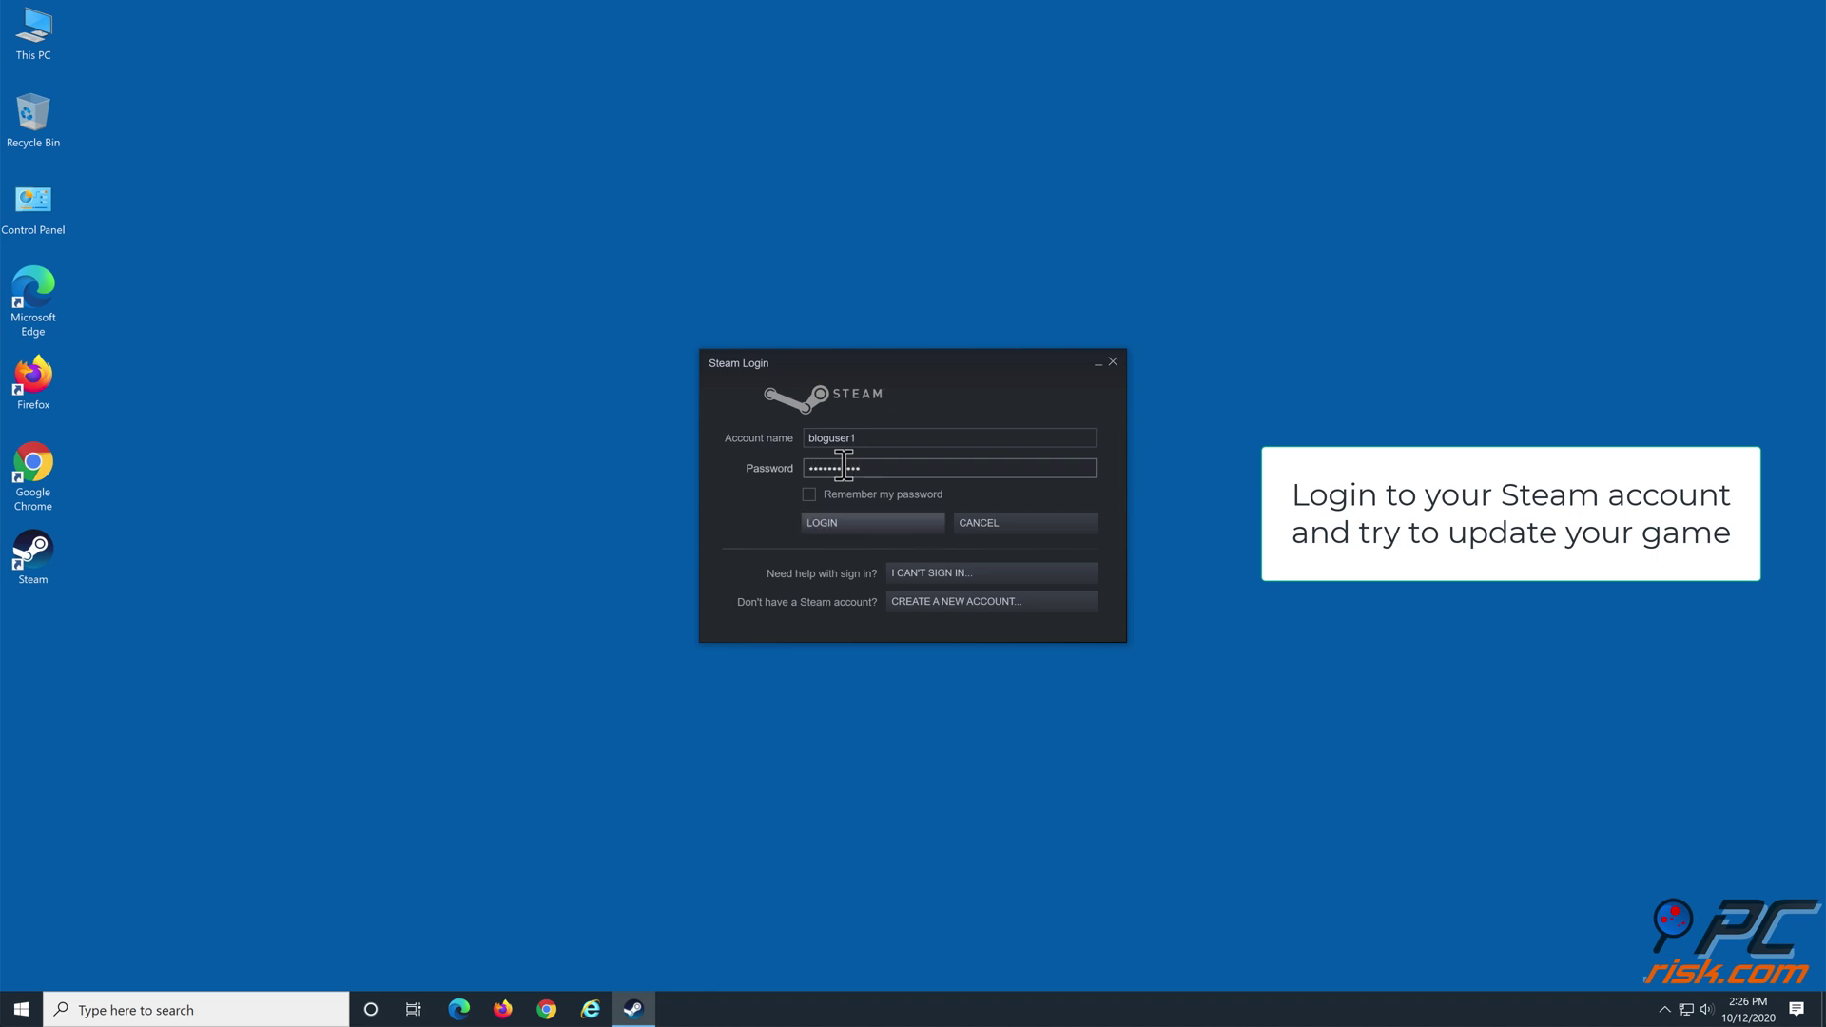
left_click(827, 519)
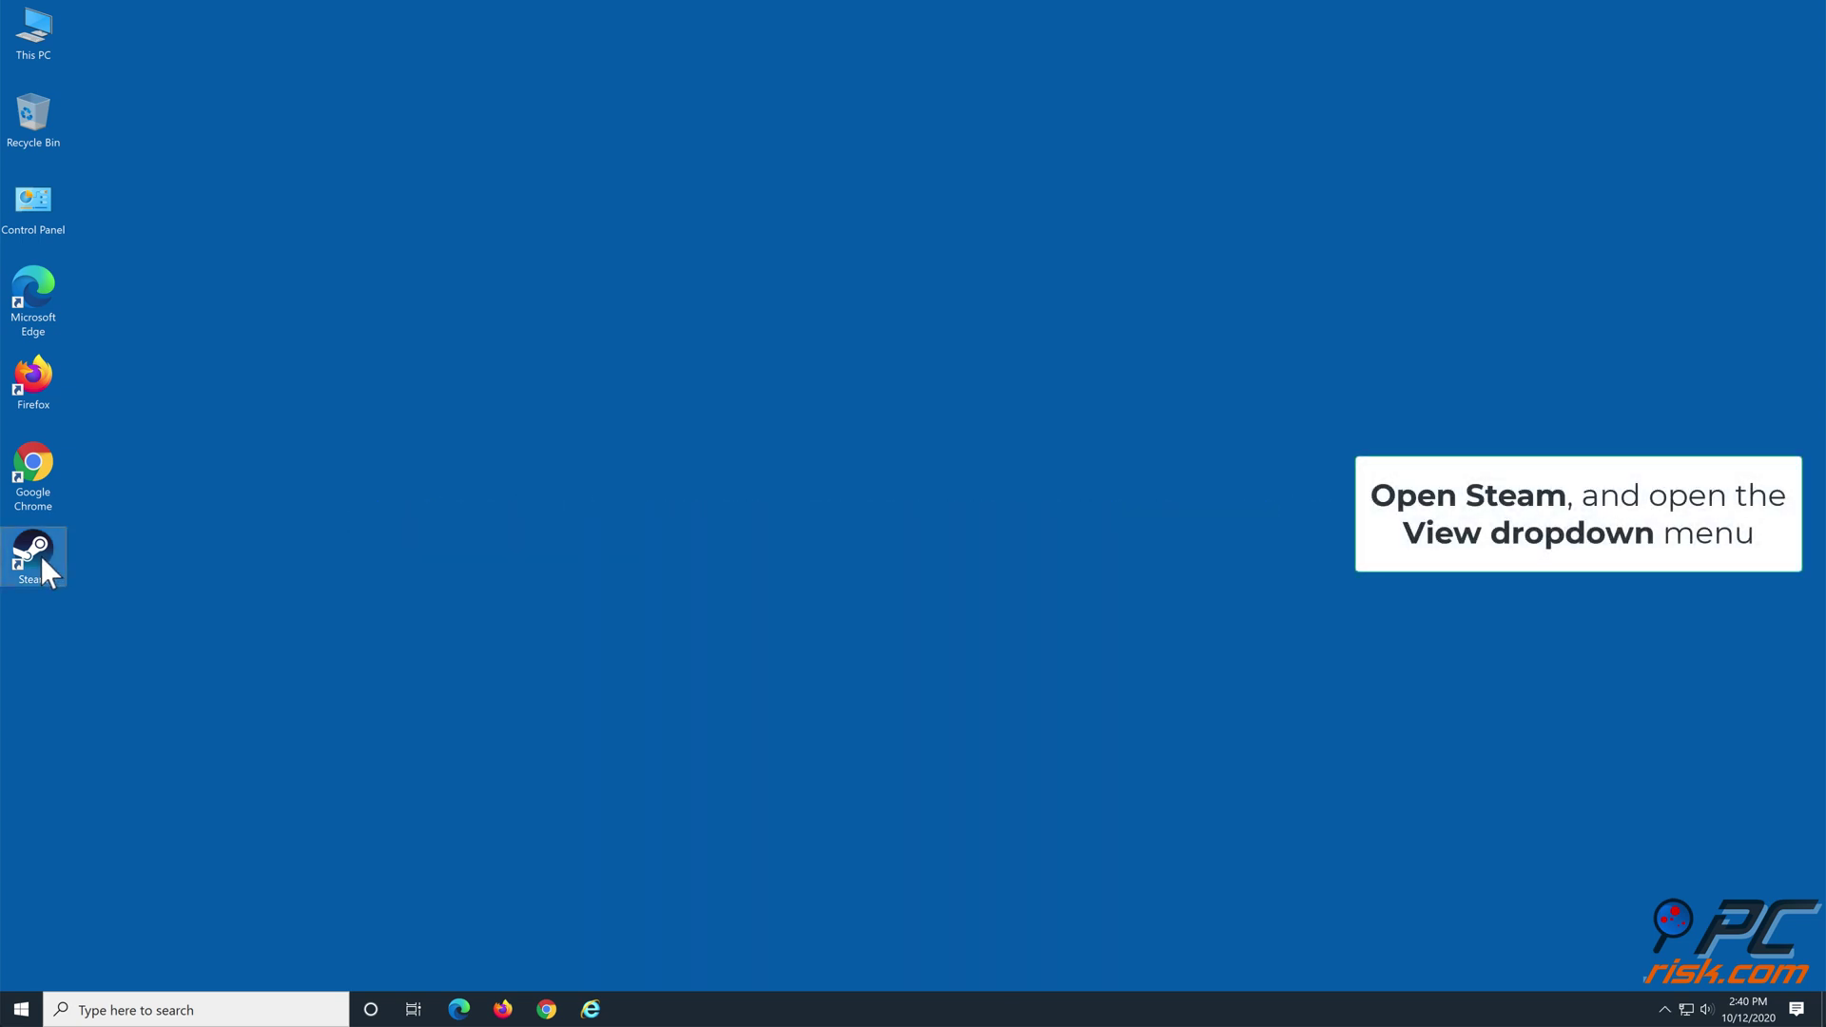
Relaunch Steam and show the Downloads section of its Settings
double_click(40, 555)
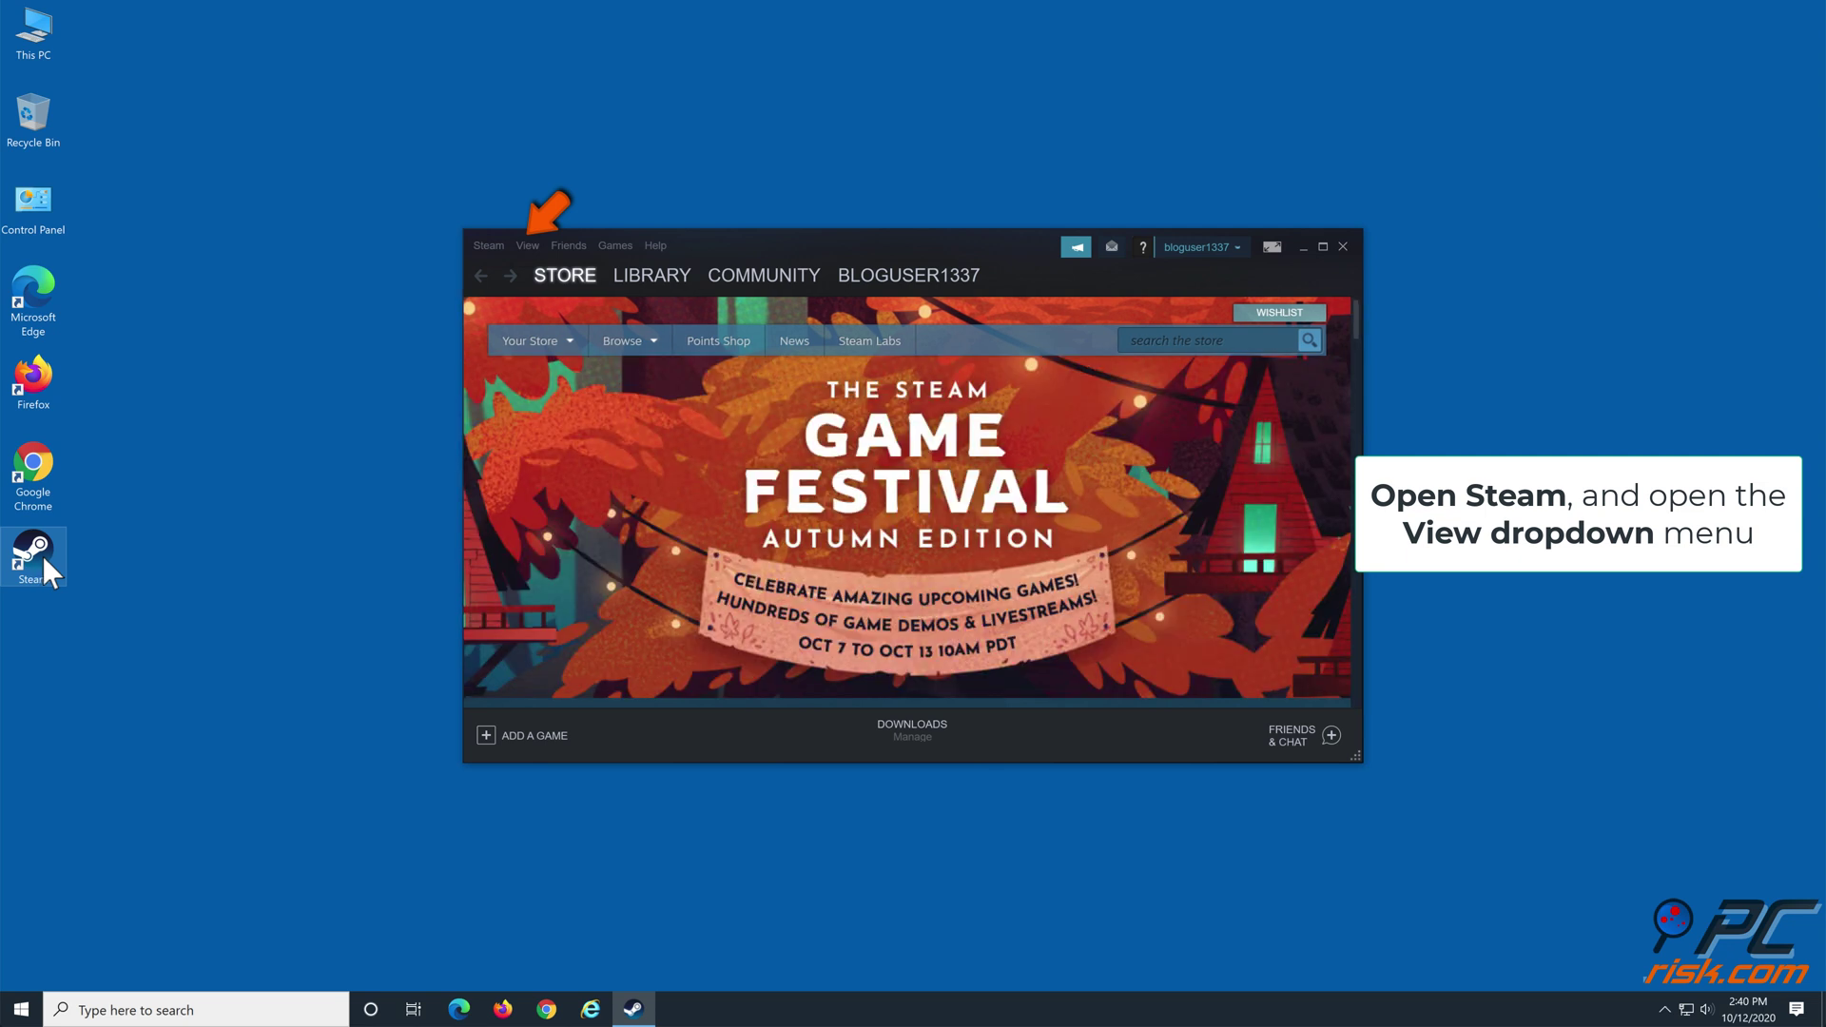
left_click(529, 246)
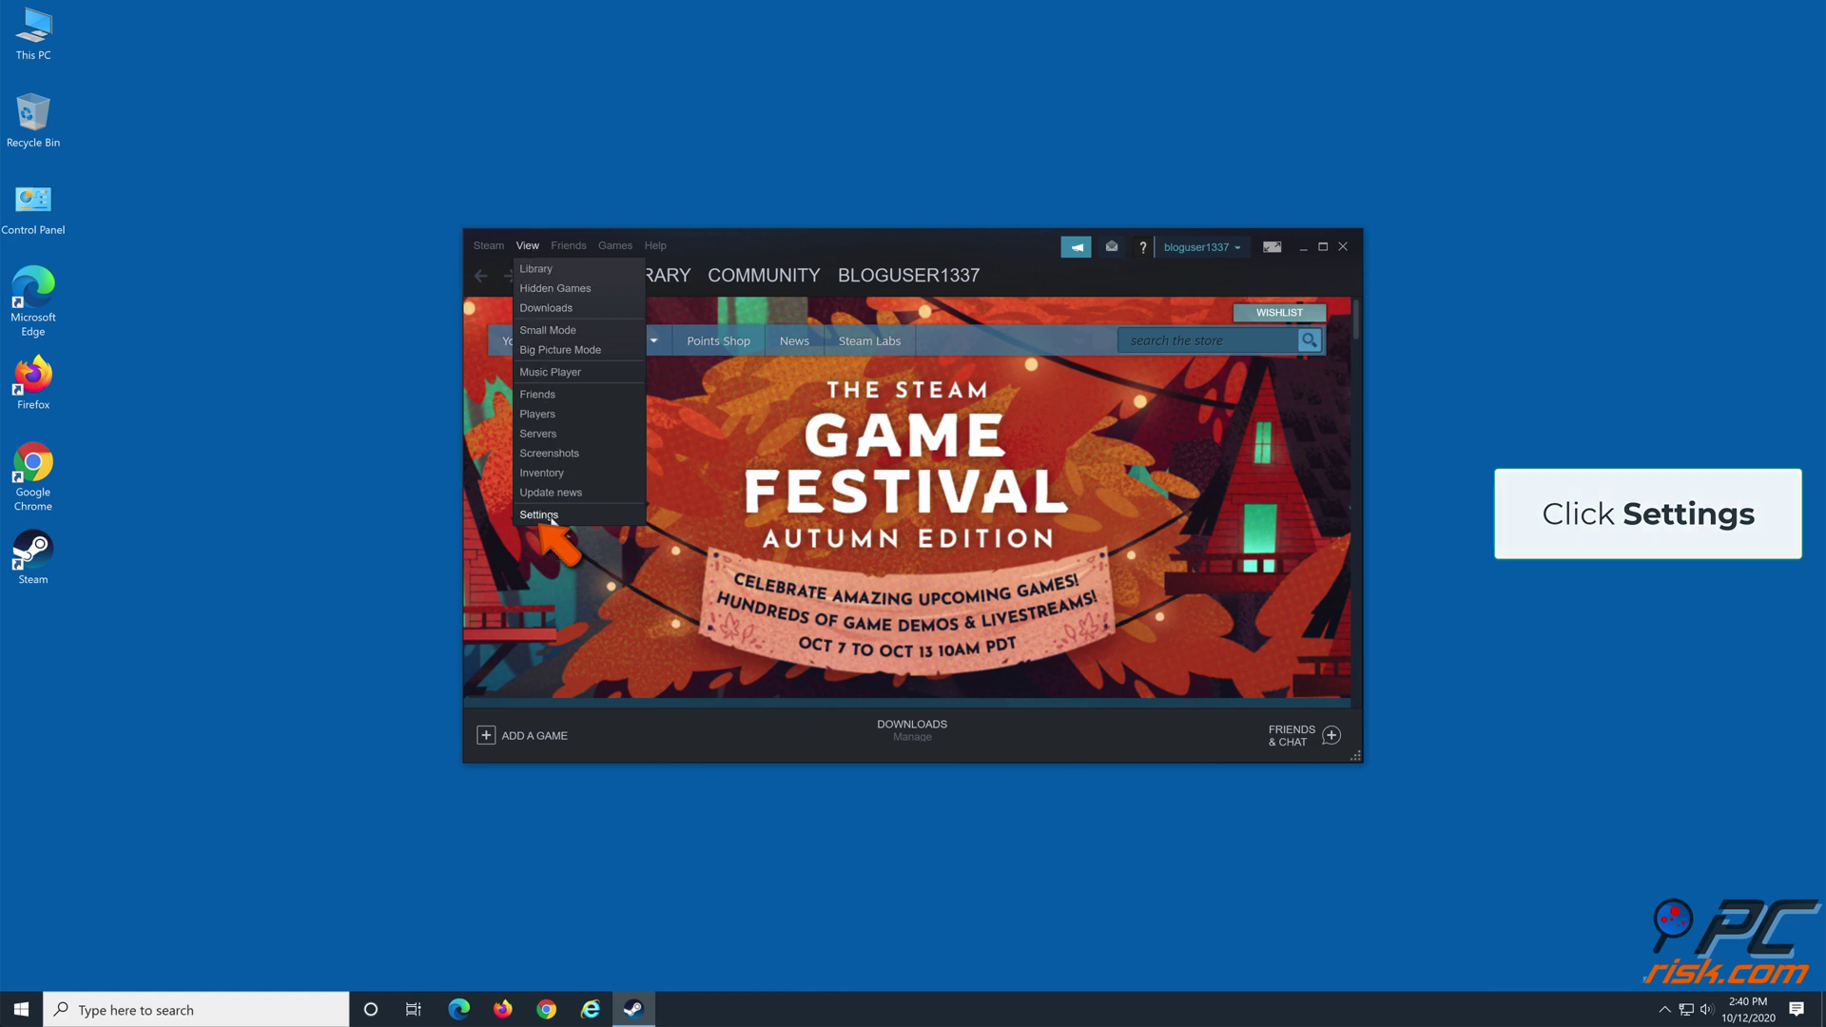
left_click(552, 516)
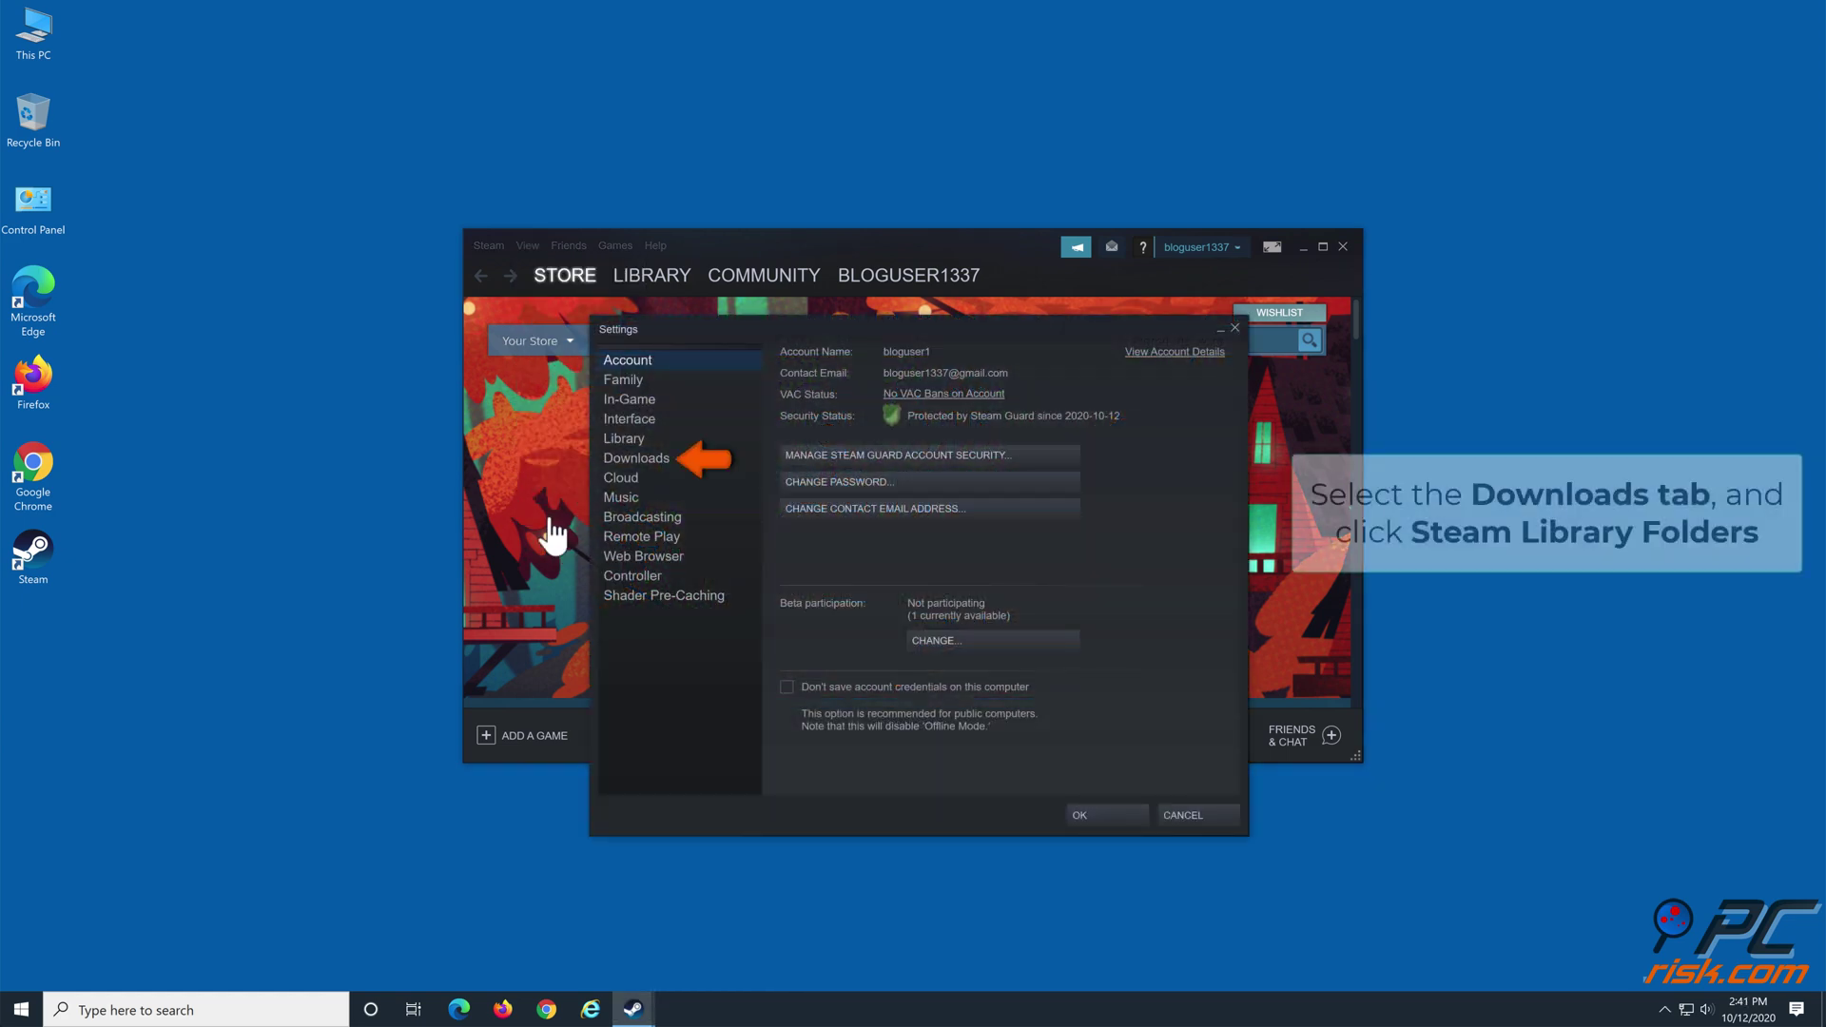
left_click(659, 468)
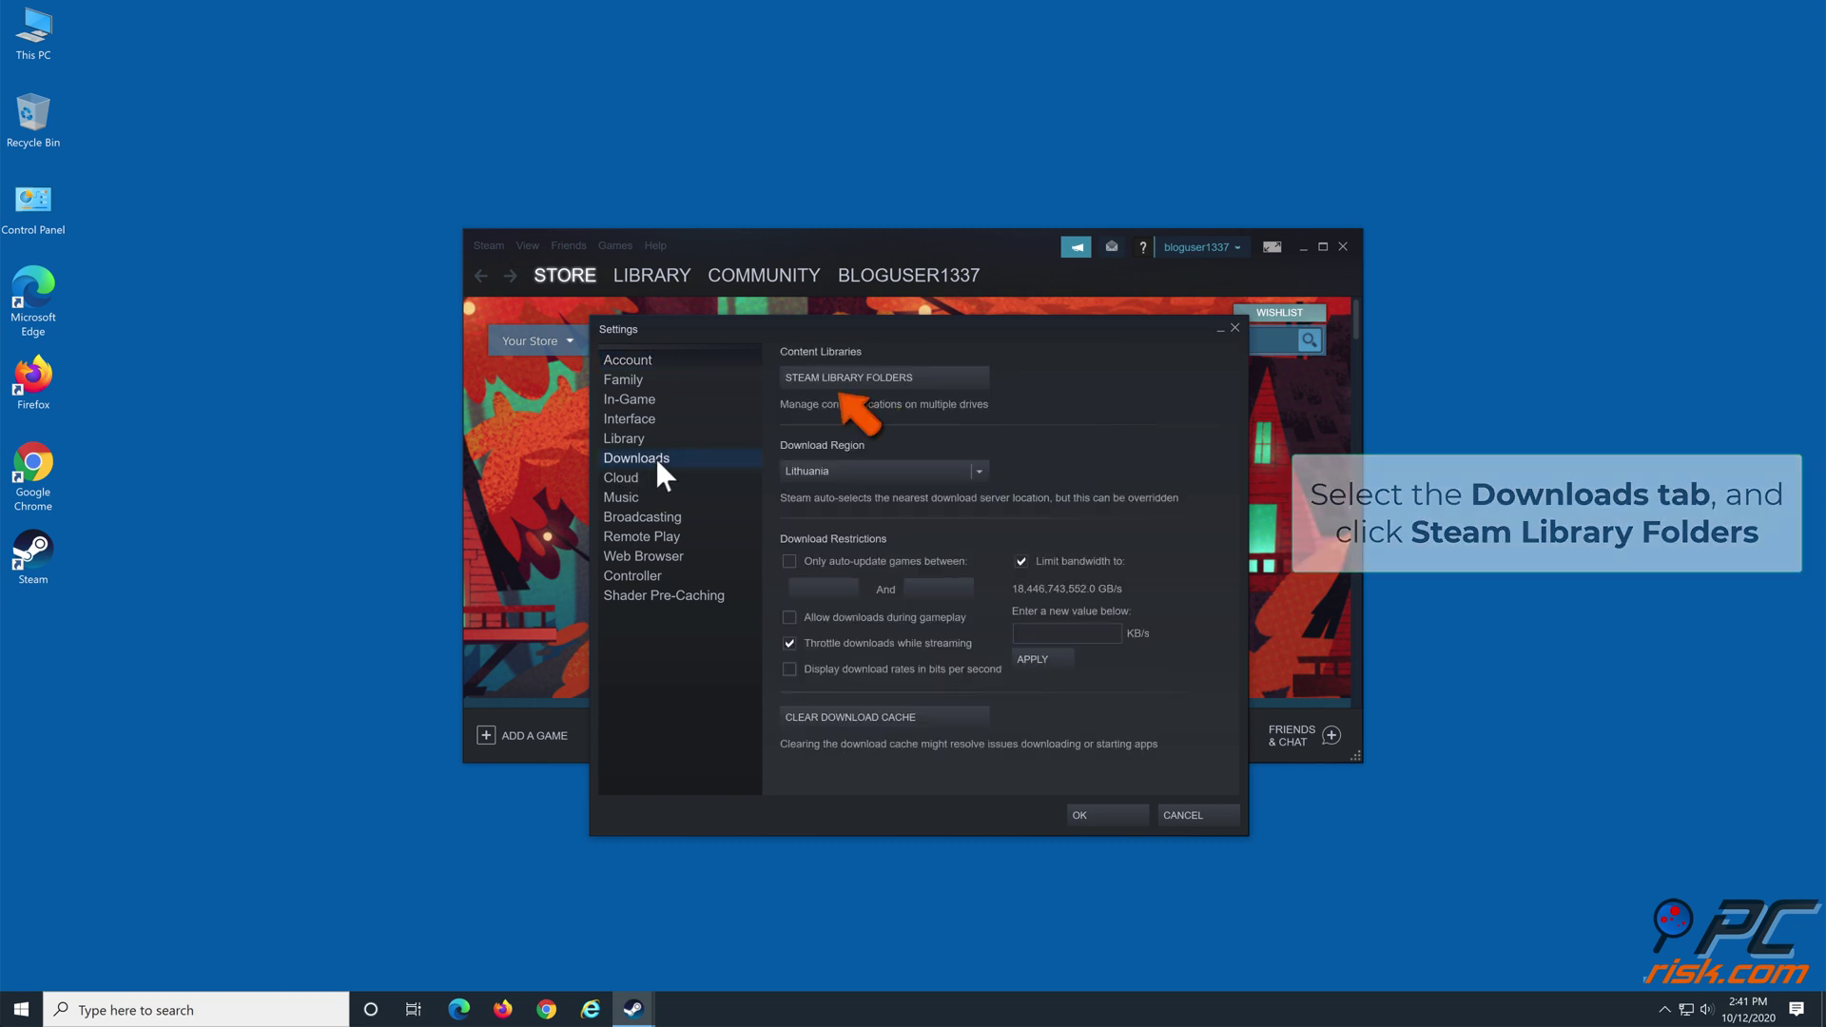
Create a new folder SteamLibrary on drive F:\ and add it as a Steam library folder
left_click(871, 375)
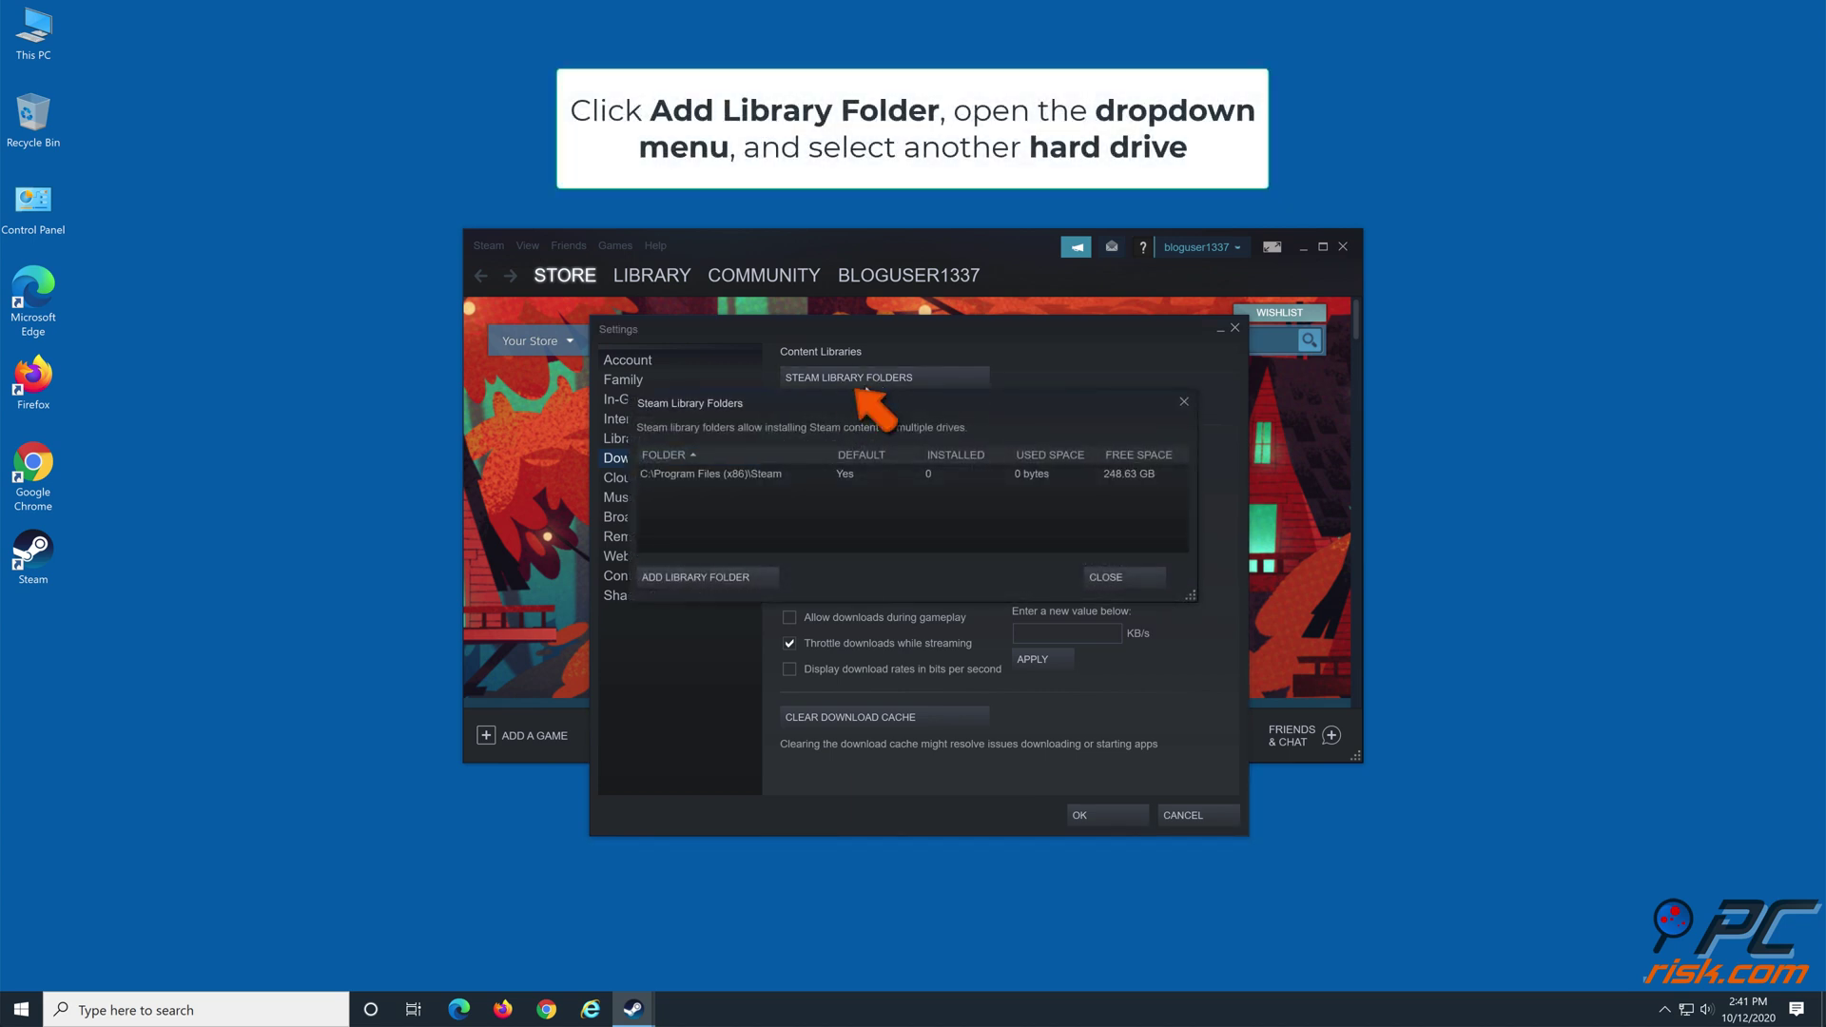
left_click(732, 576)
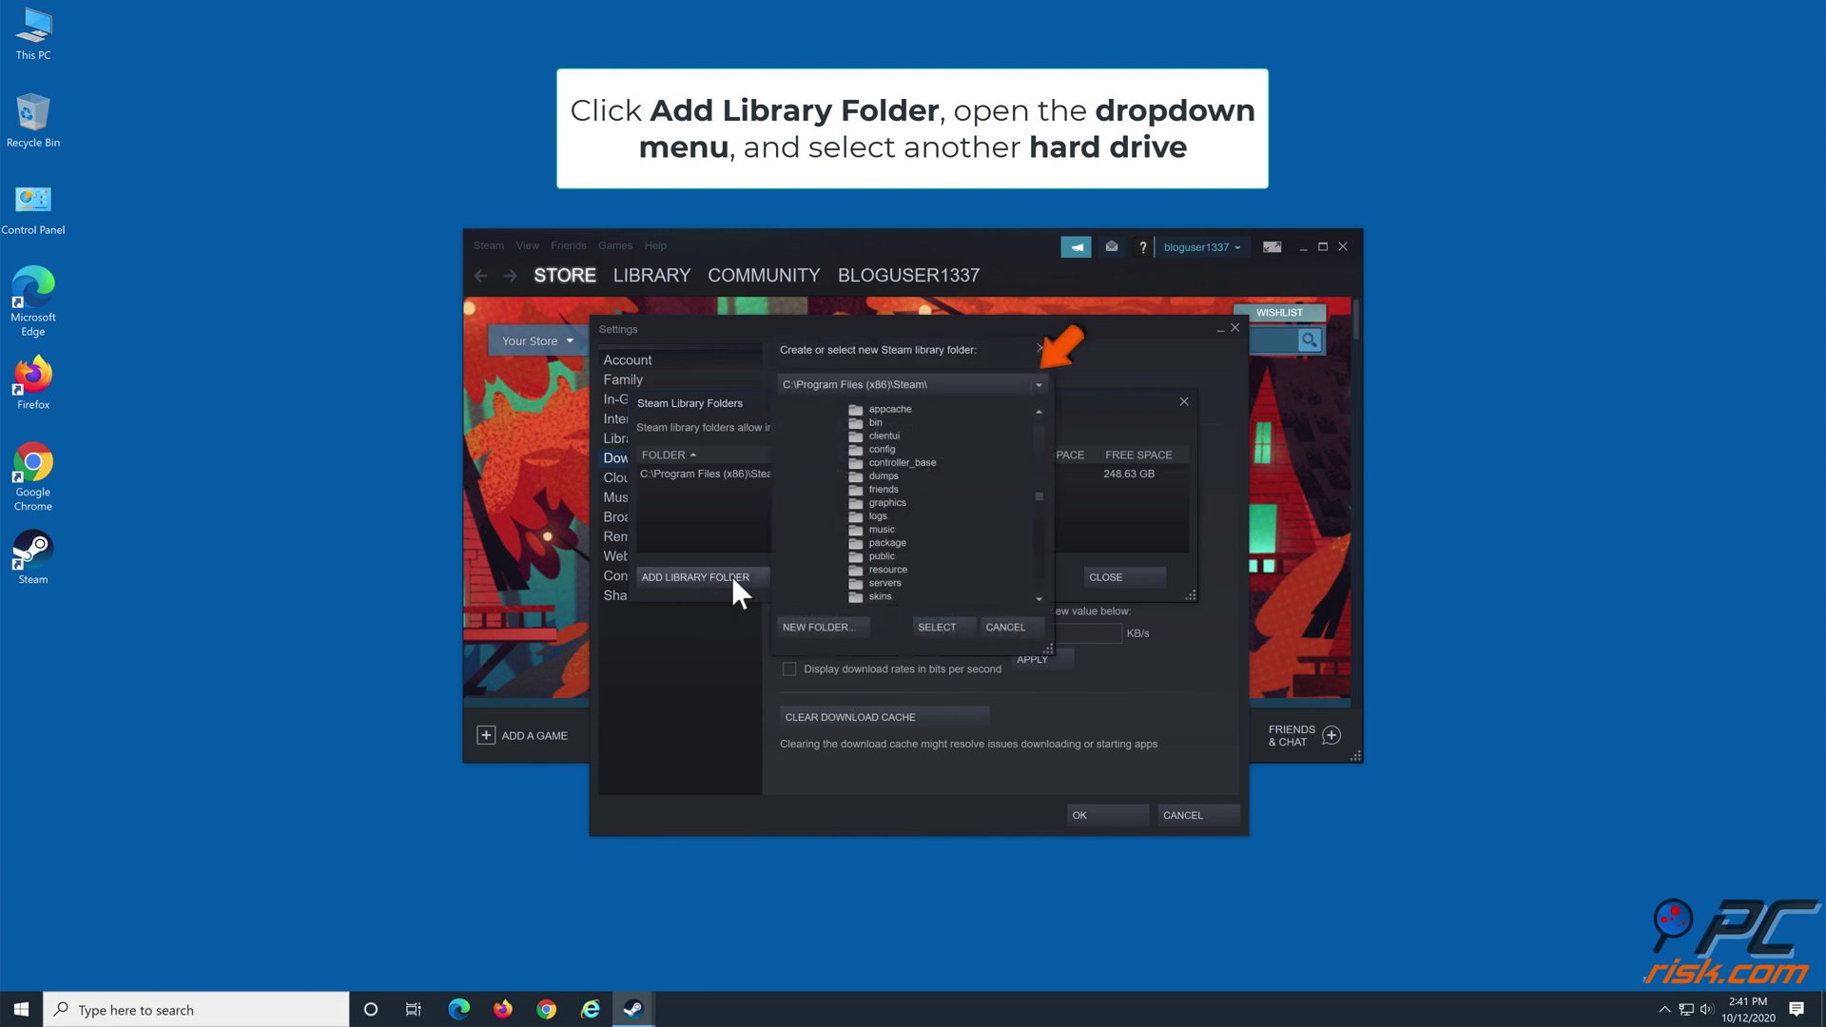
left_click(1037, 384)
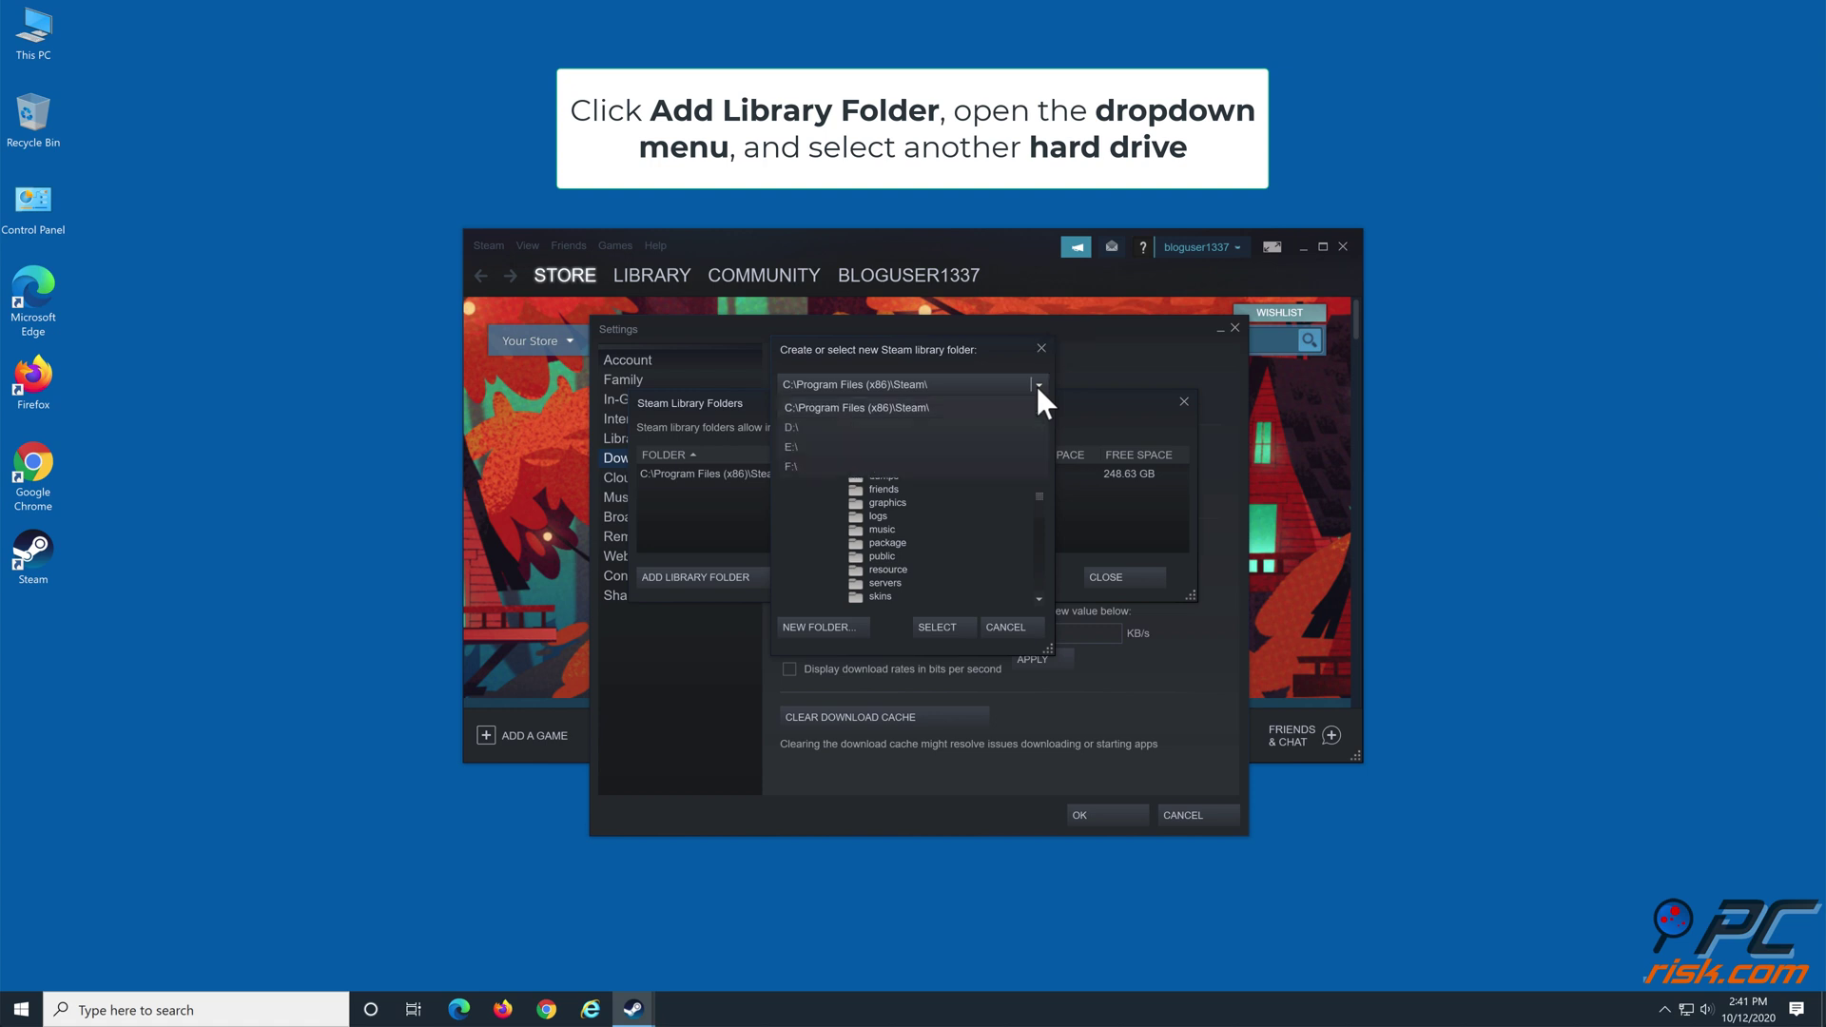
left_click(792, 466)
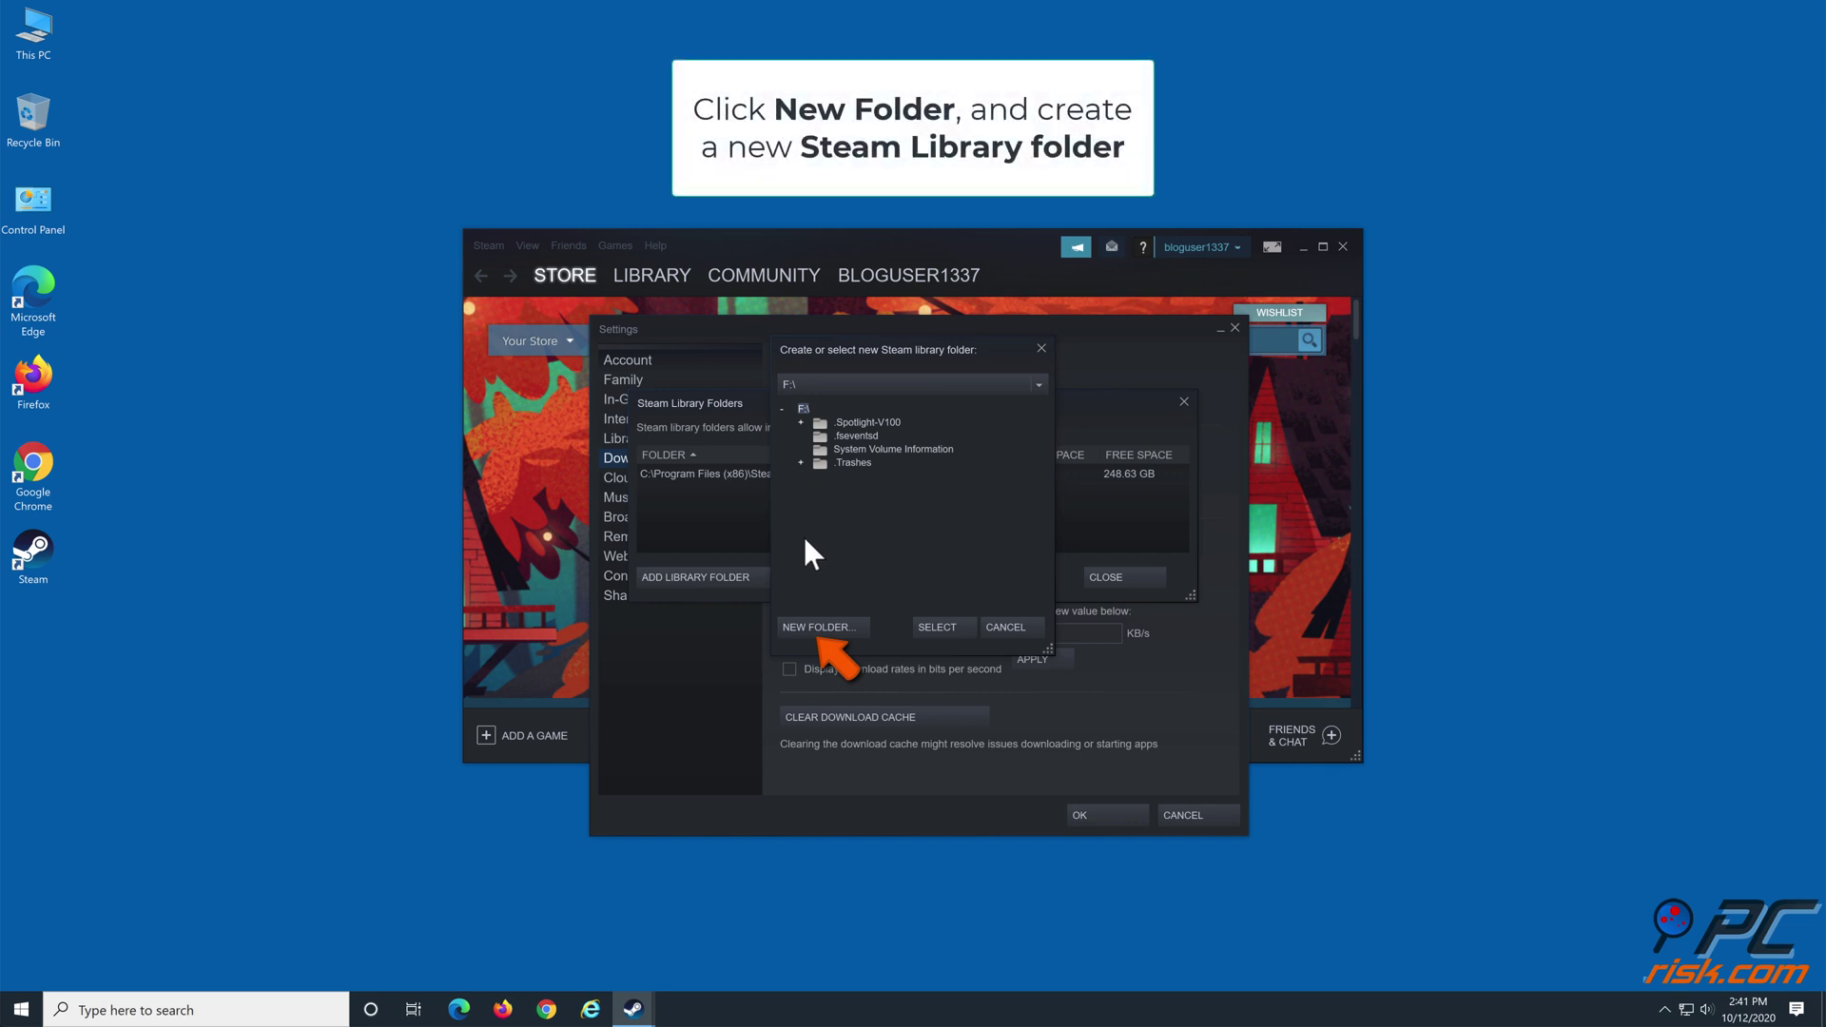
left_click(820, 628)
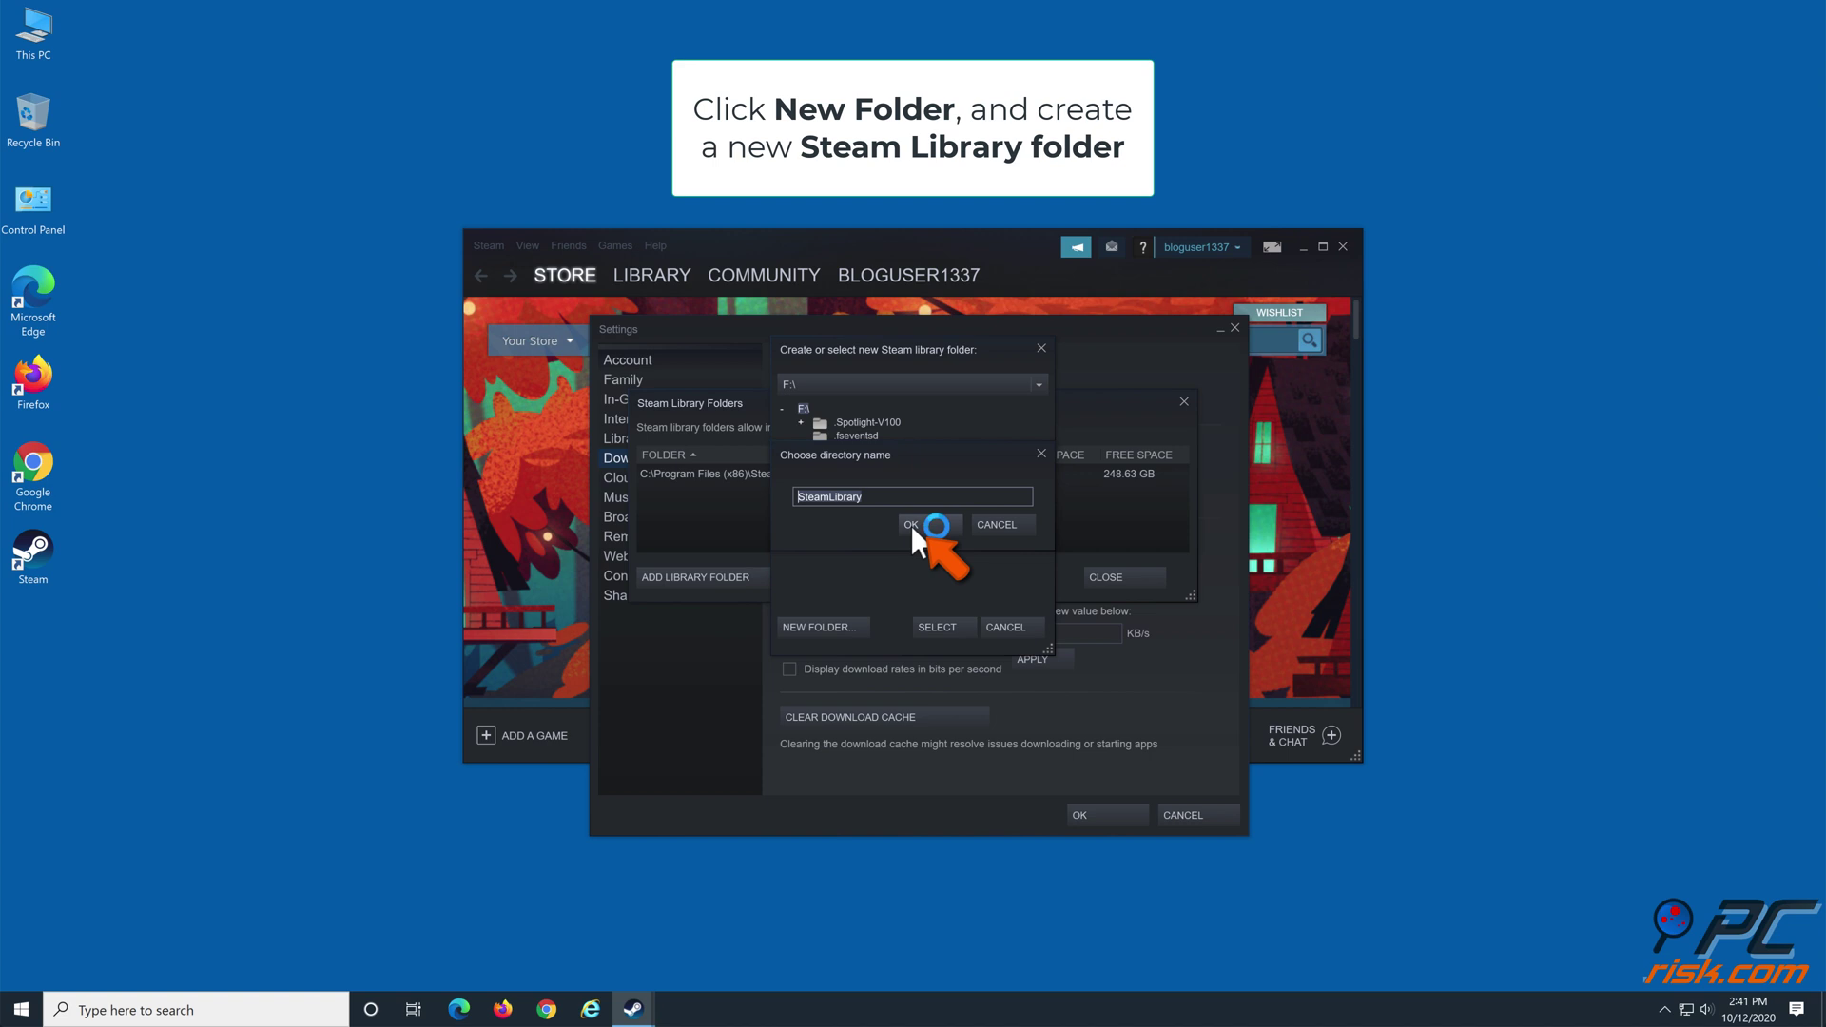
left_click(910, 525)
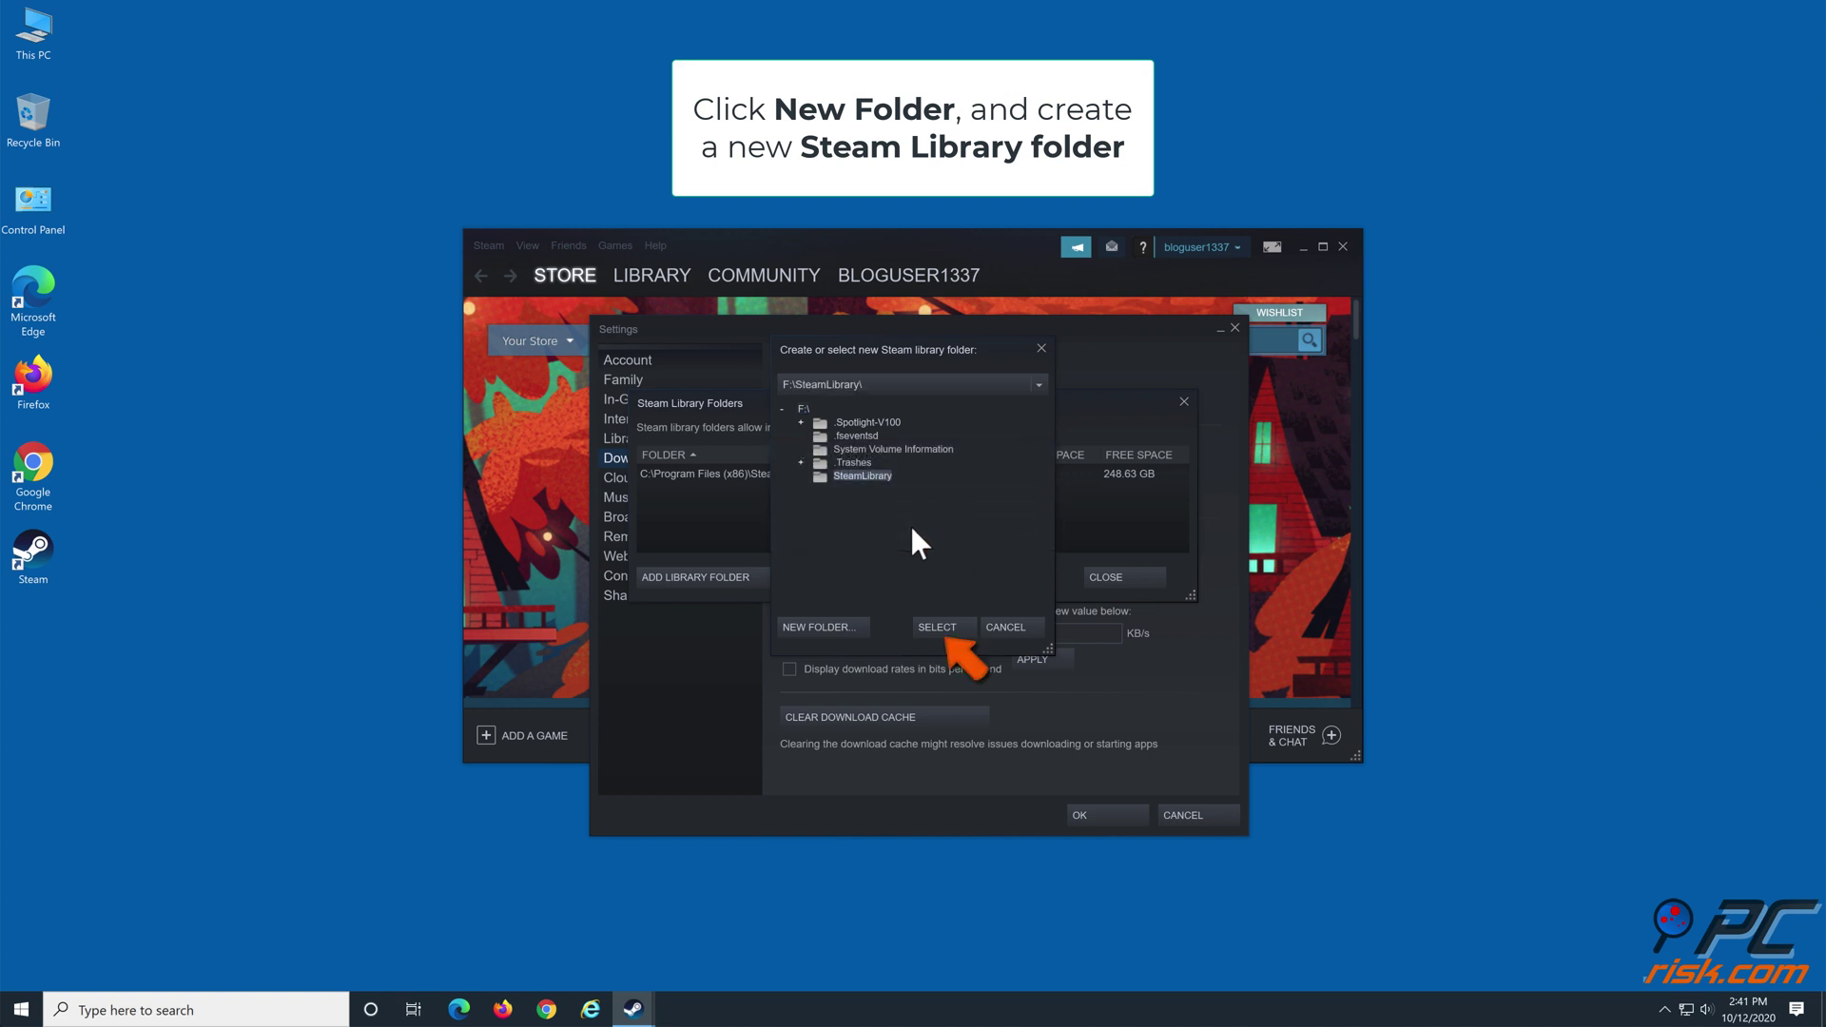
left_click(934, 626)
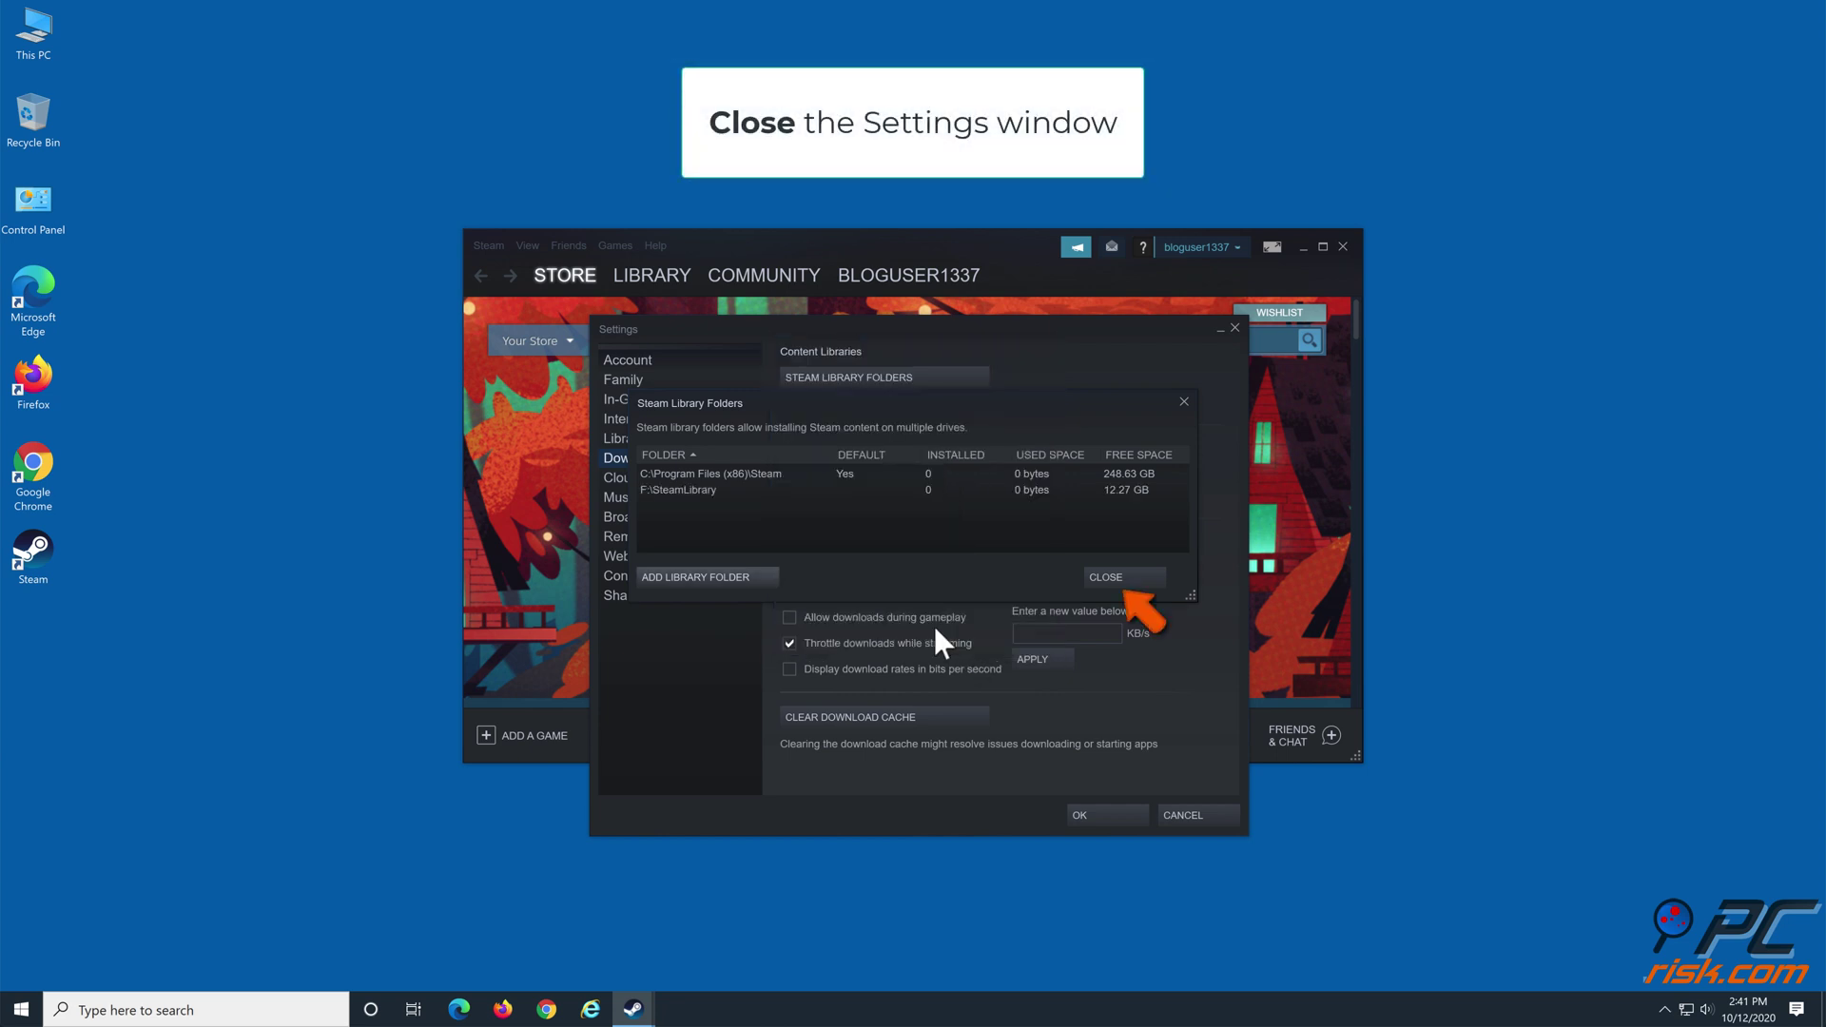
Close the Library Folders and Settings windows, then exit Steam
left_click(1109, 580)
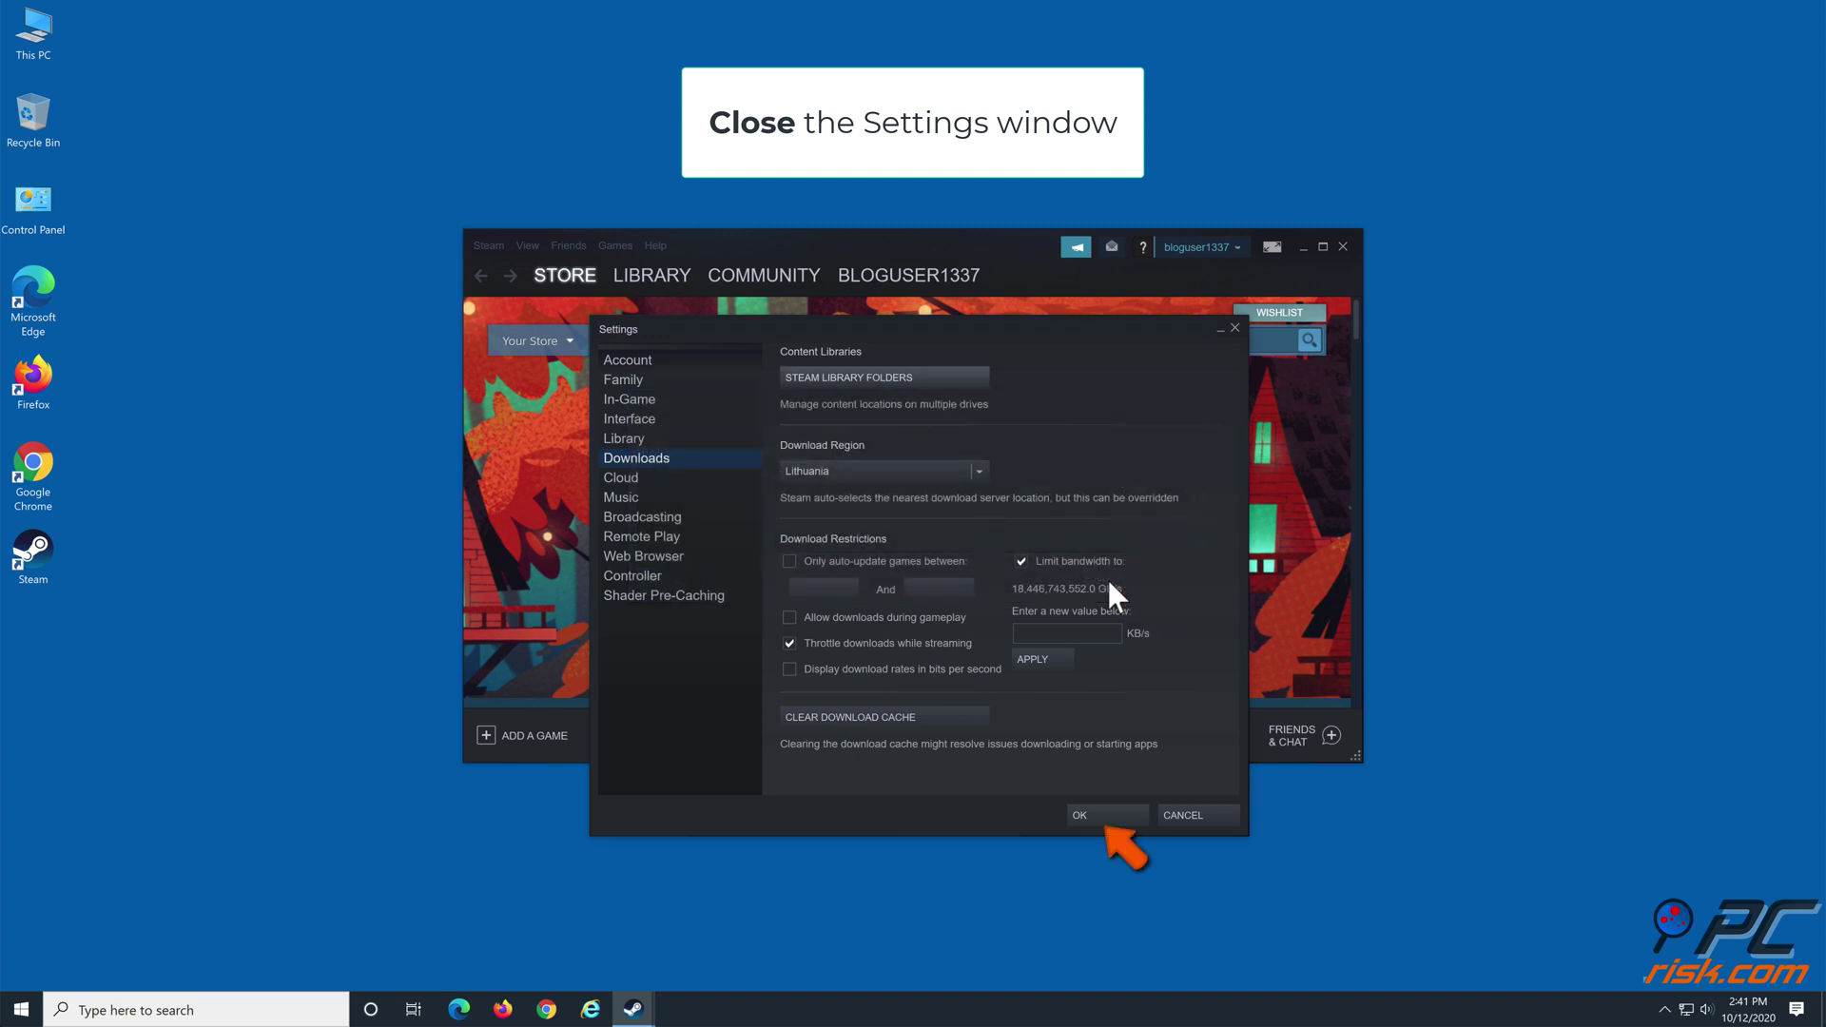
left_click(1091, 814)
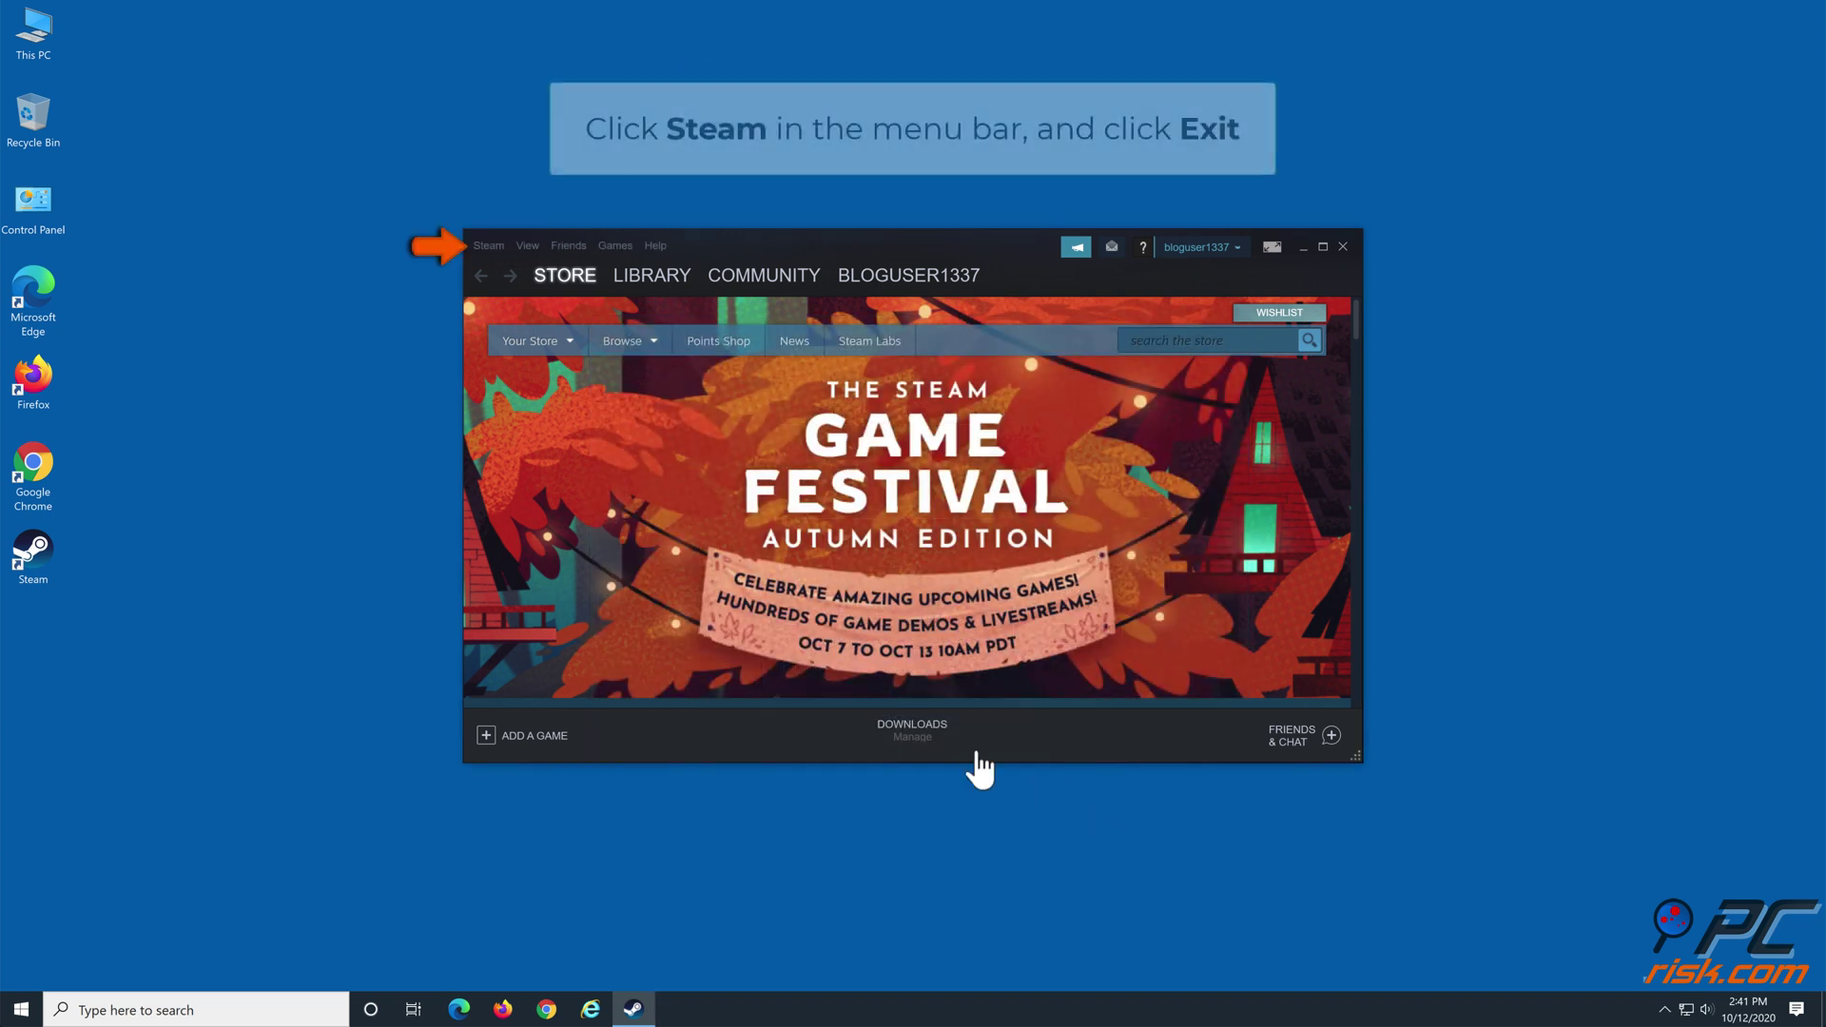
left_click(489, 246)
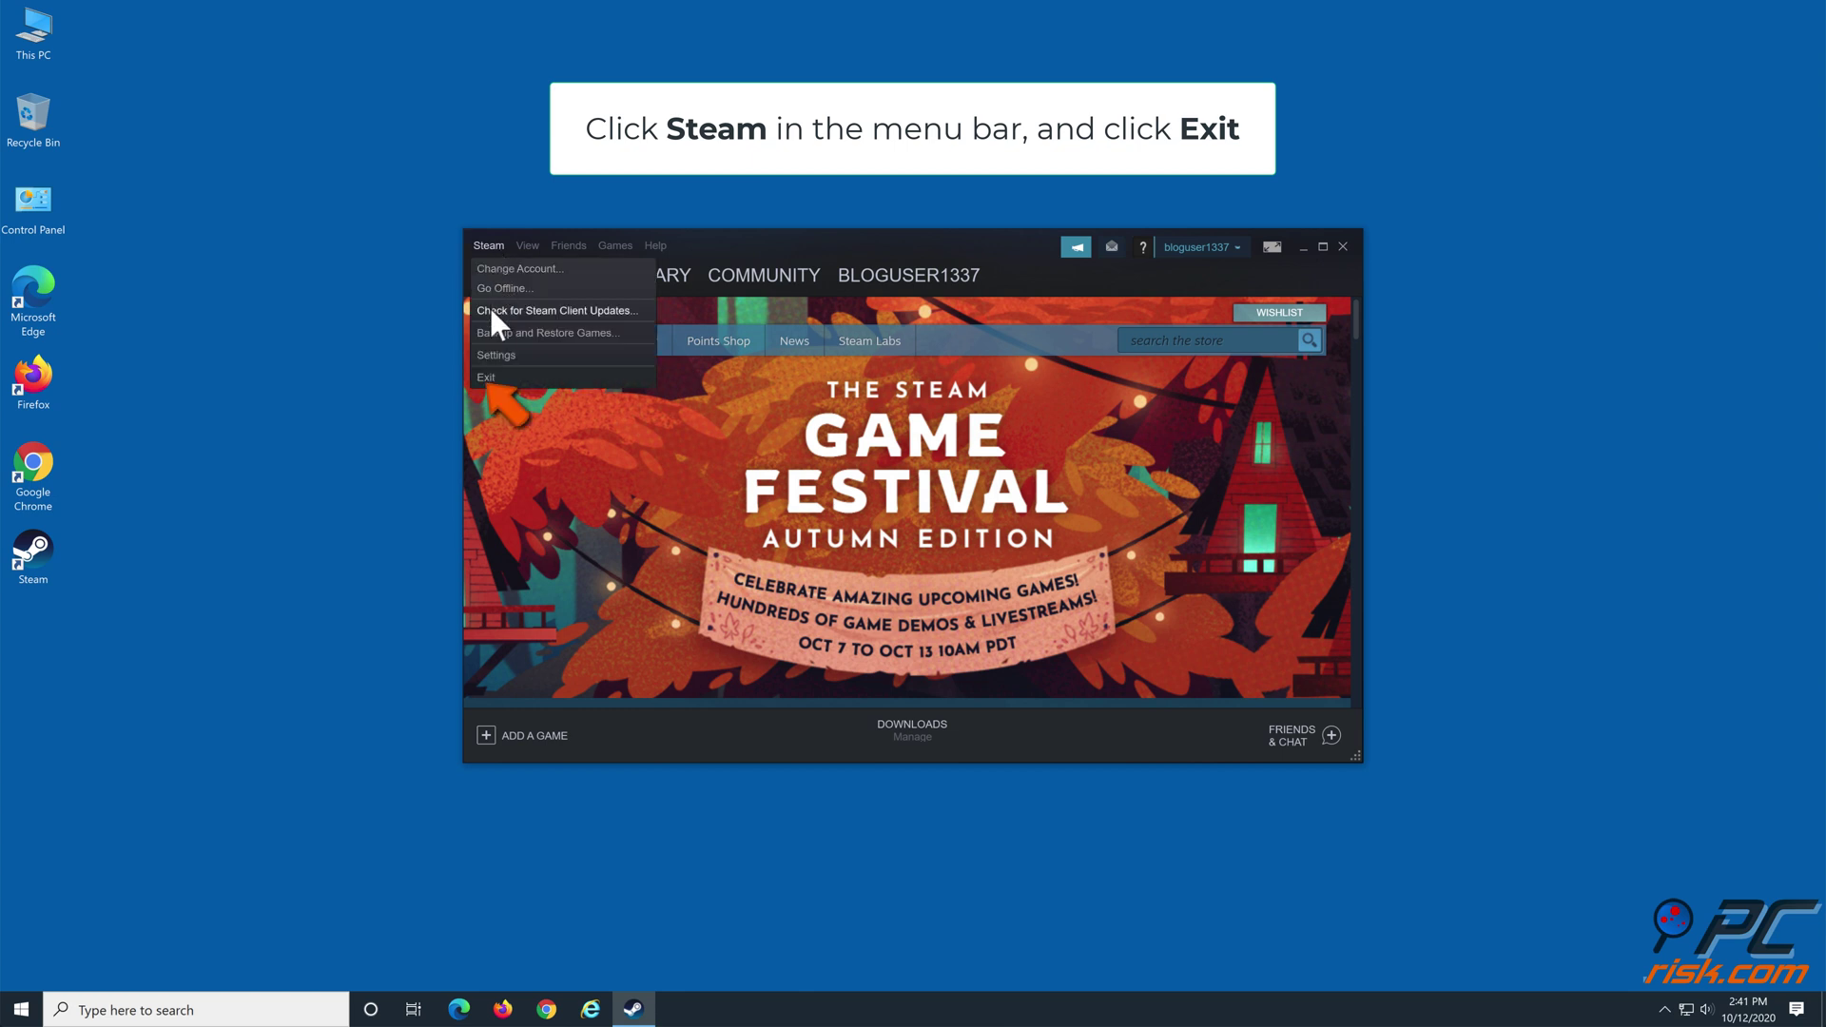
left_click(487, 378)
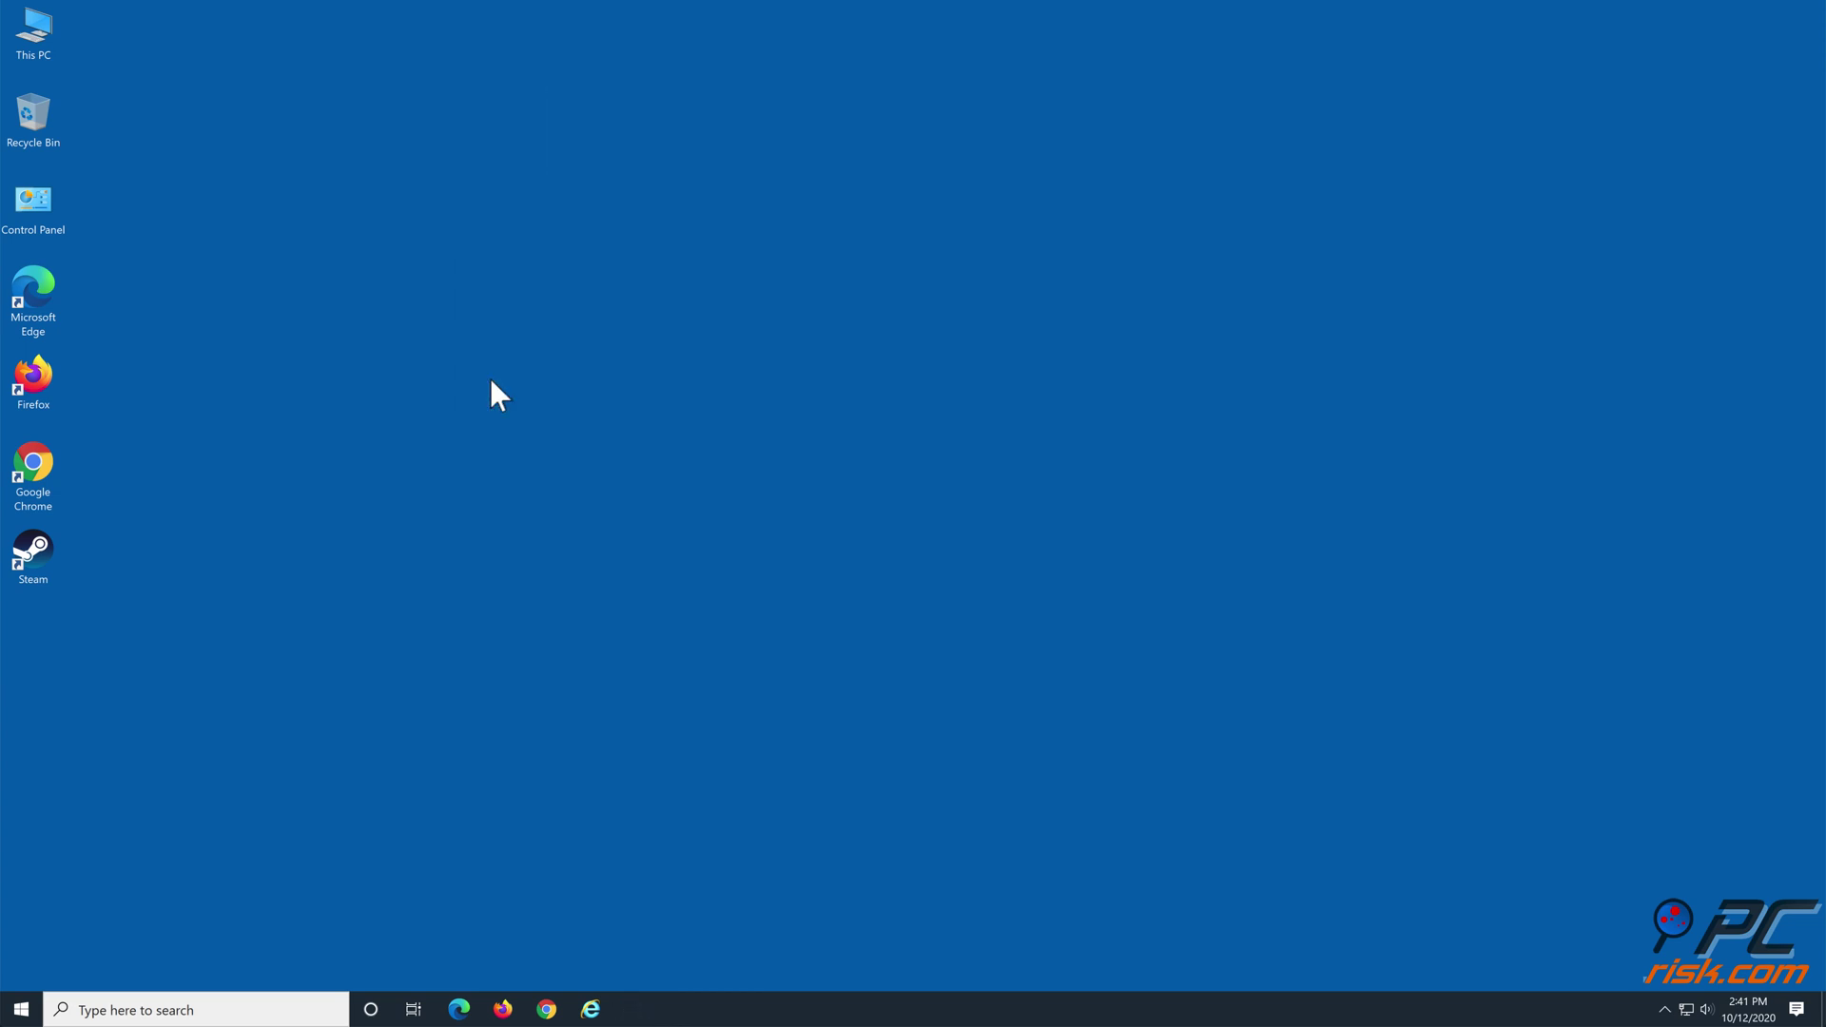
Open File Explorer from Windows search and browse to C:\Program Files (x86)\Steam
left_click(149, 1010)
type("fi")
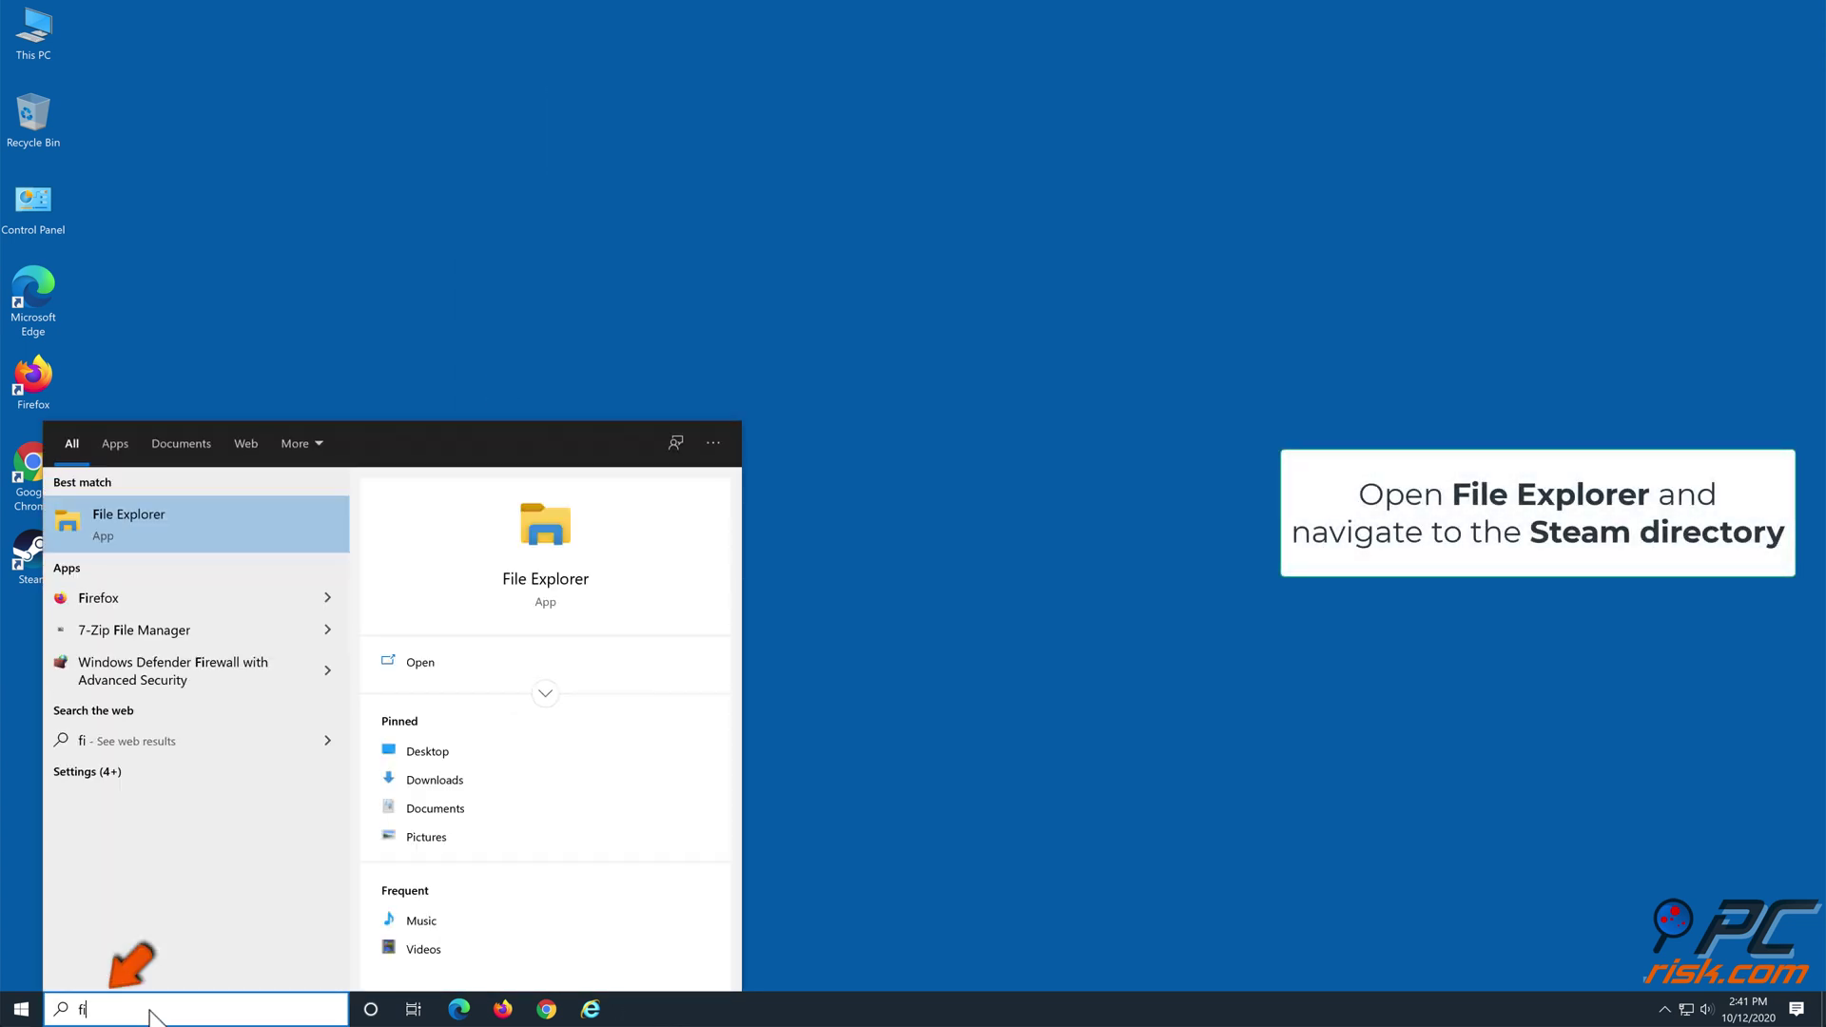
type("le expl")
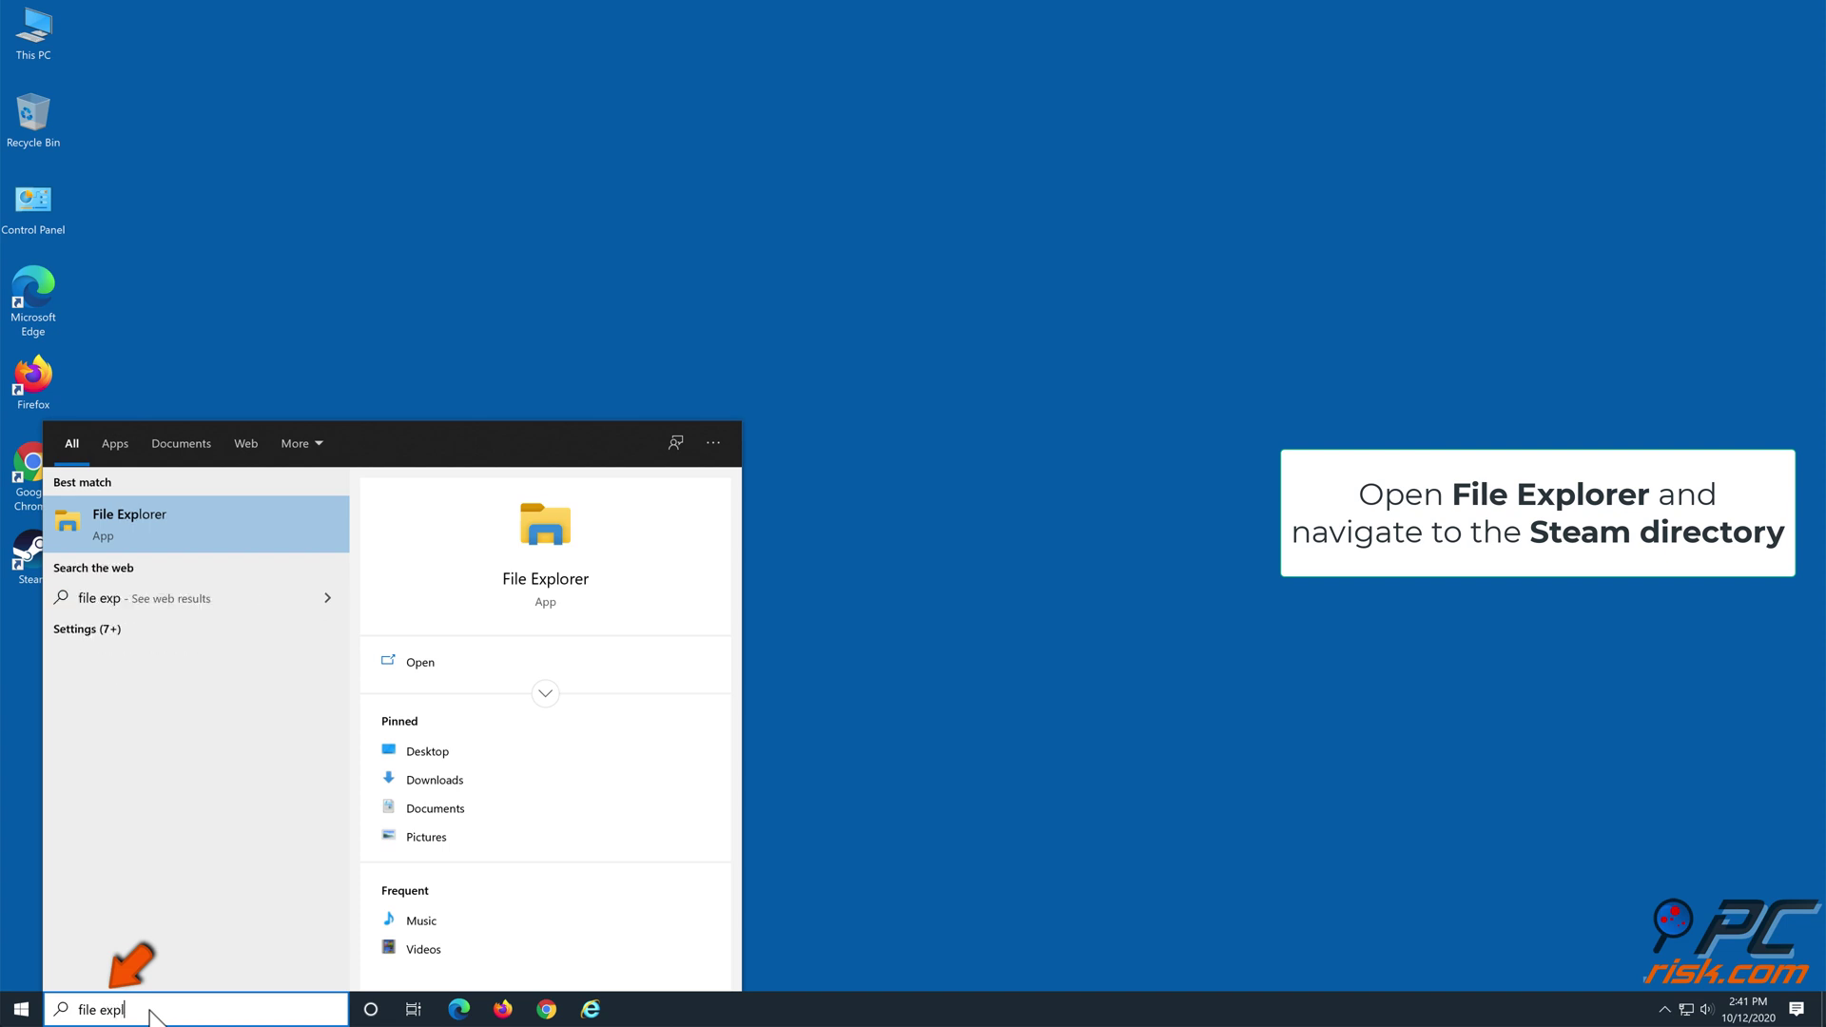
type("orer")
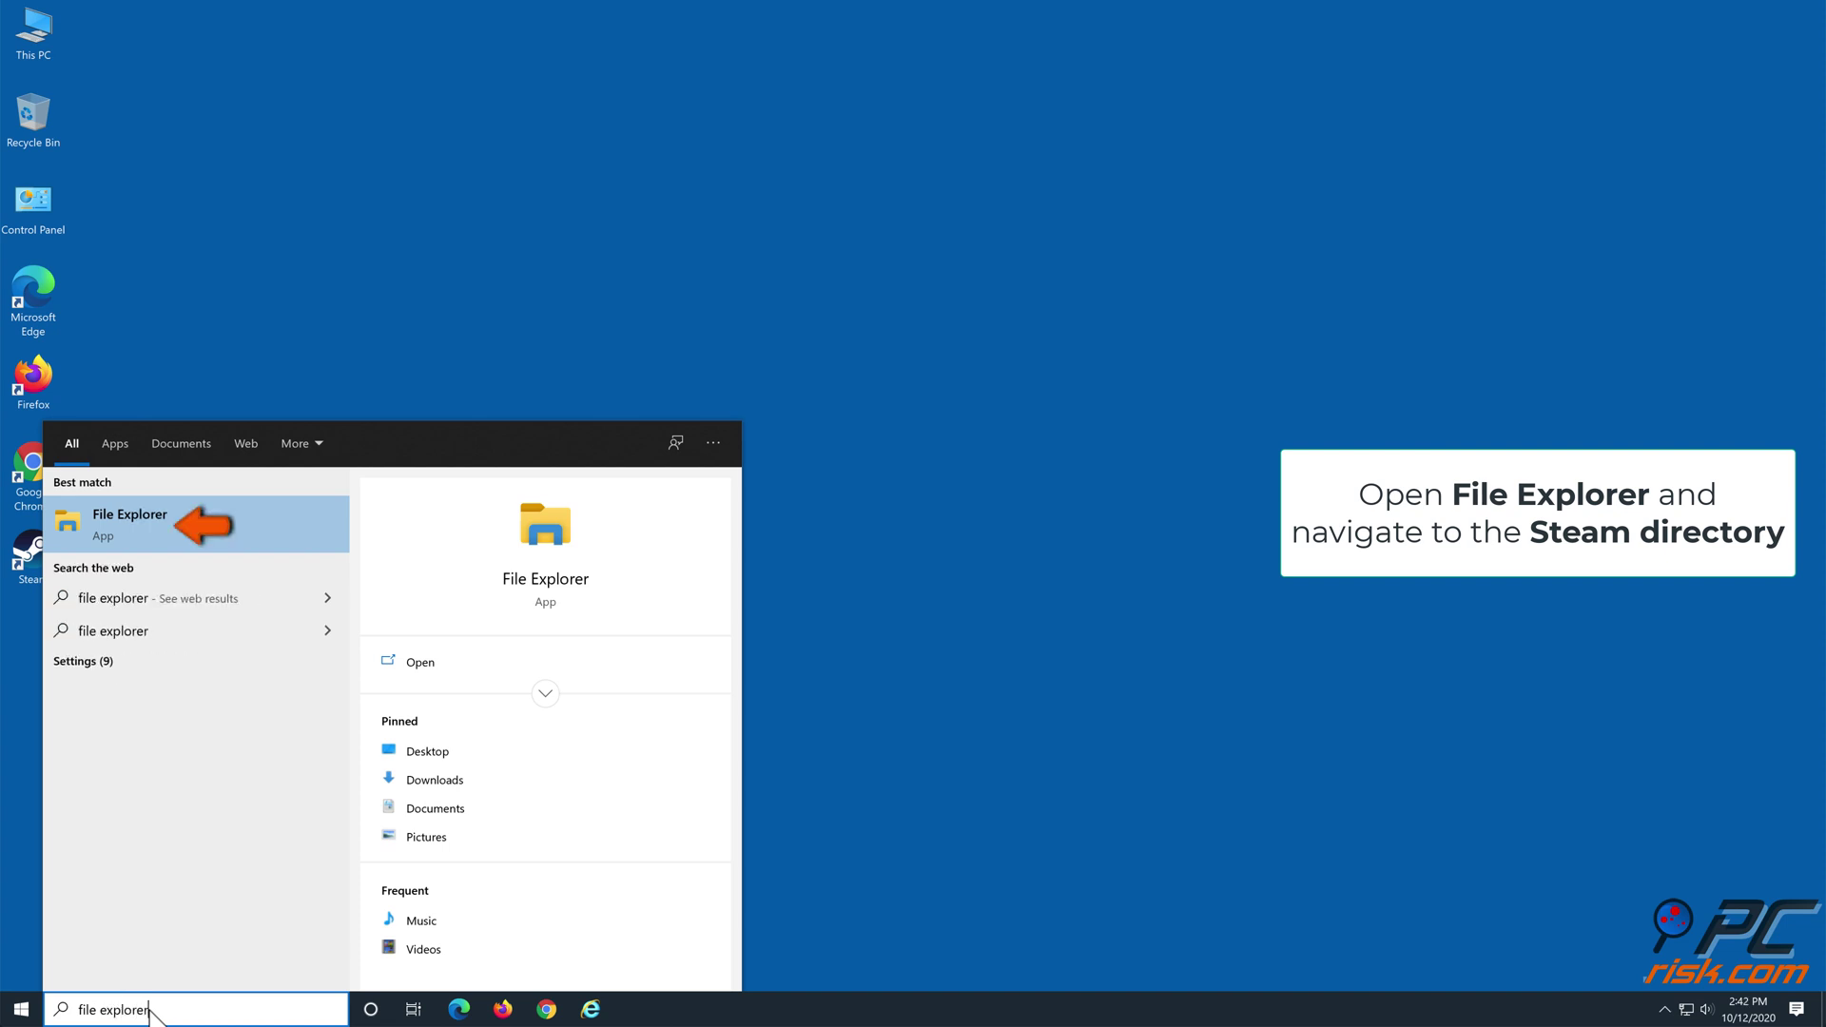
left_click(154, 529)
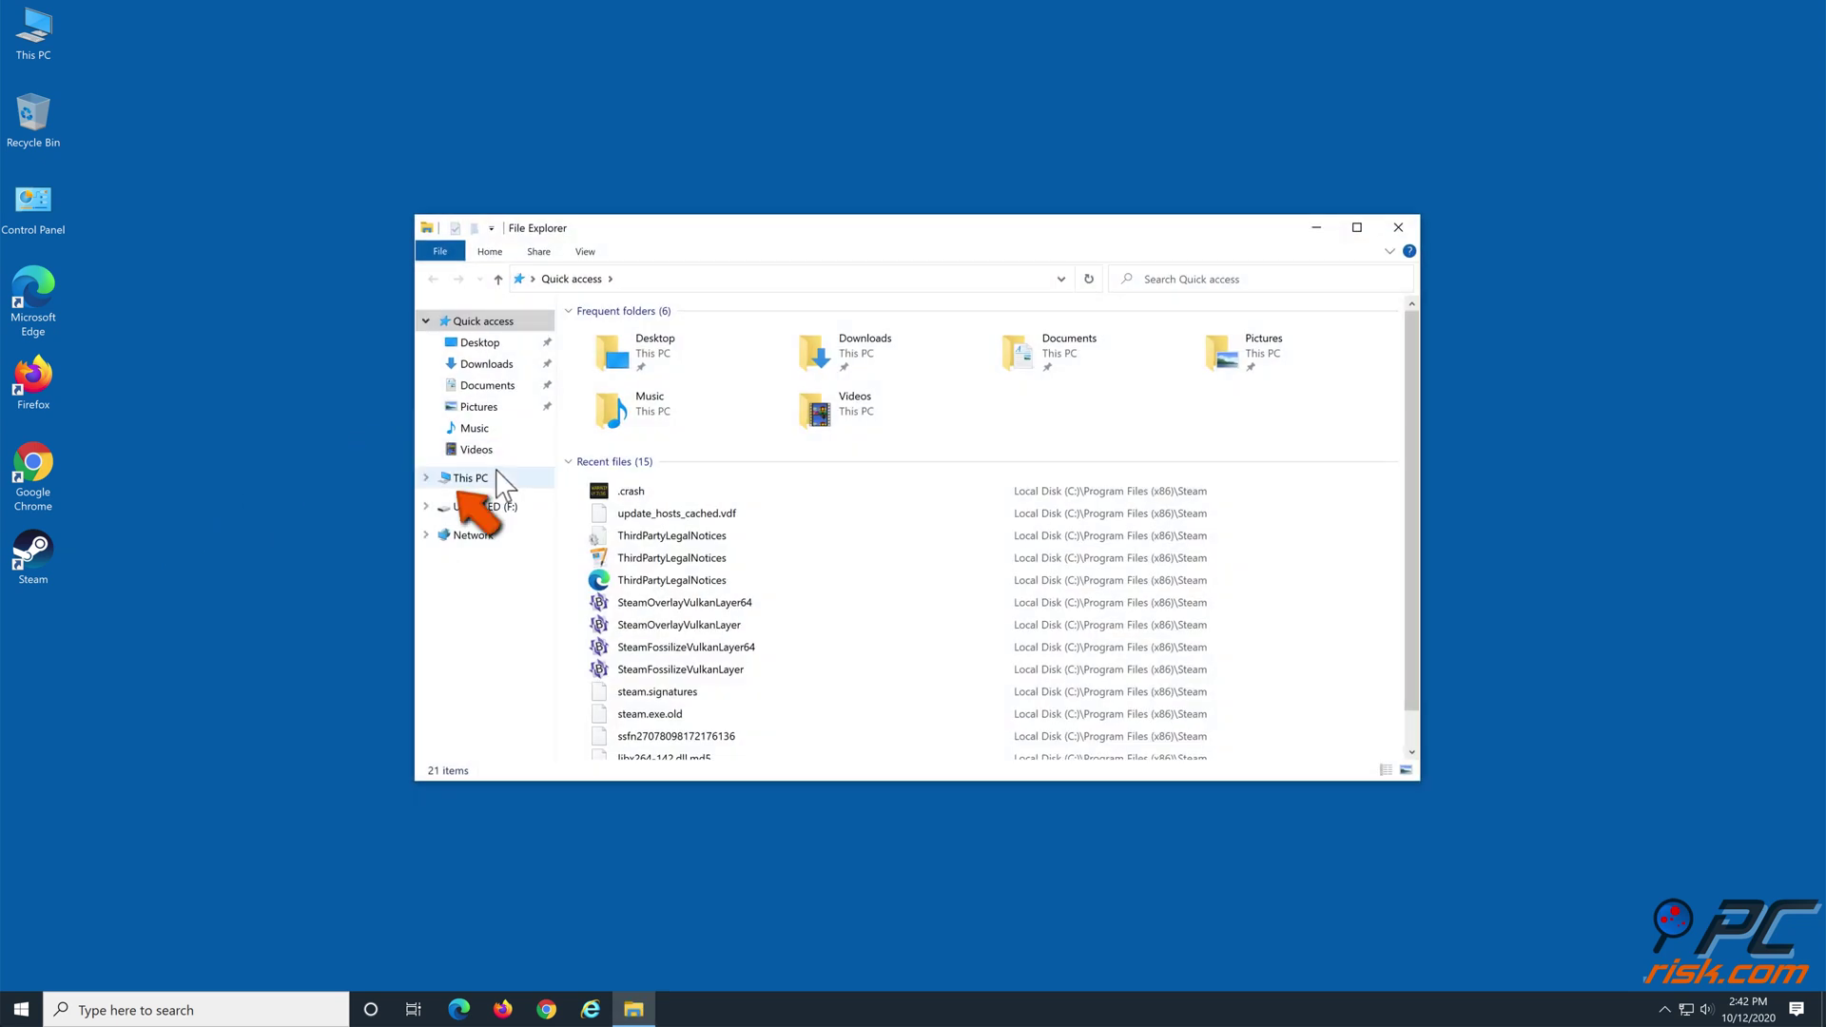
left_click(476, 479)
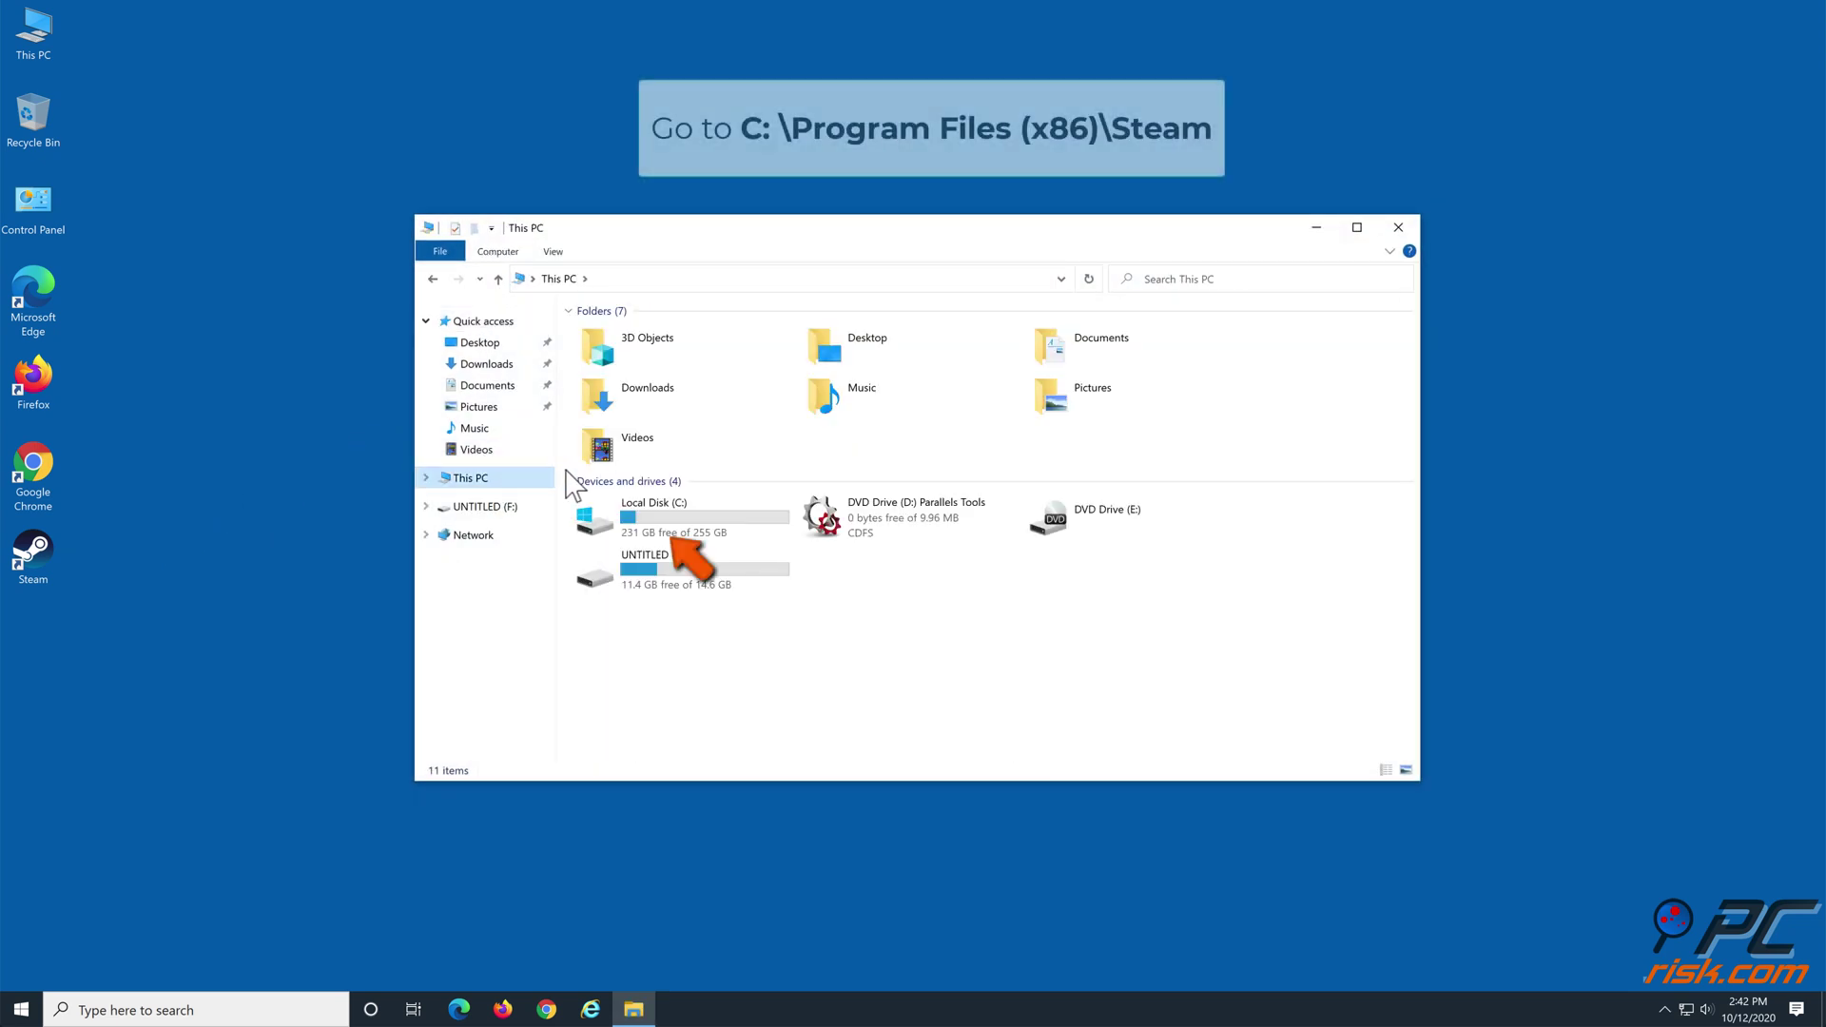
double_click(627, 518)
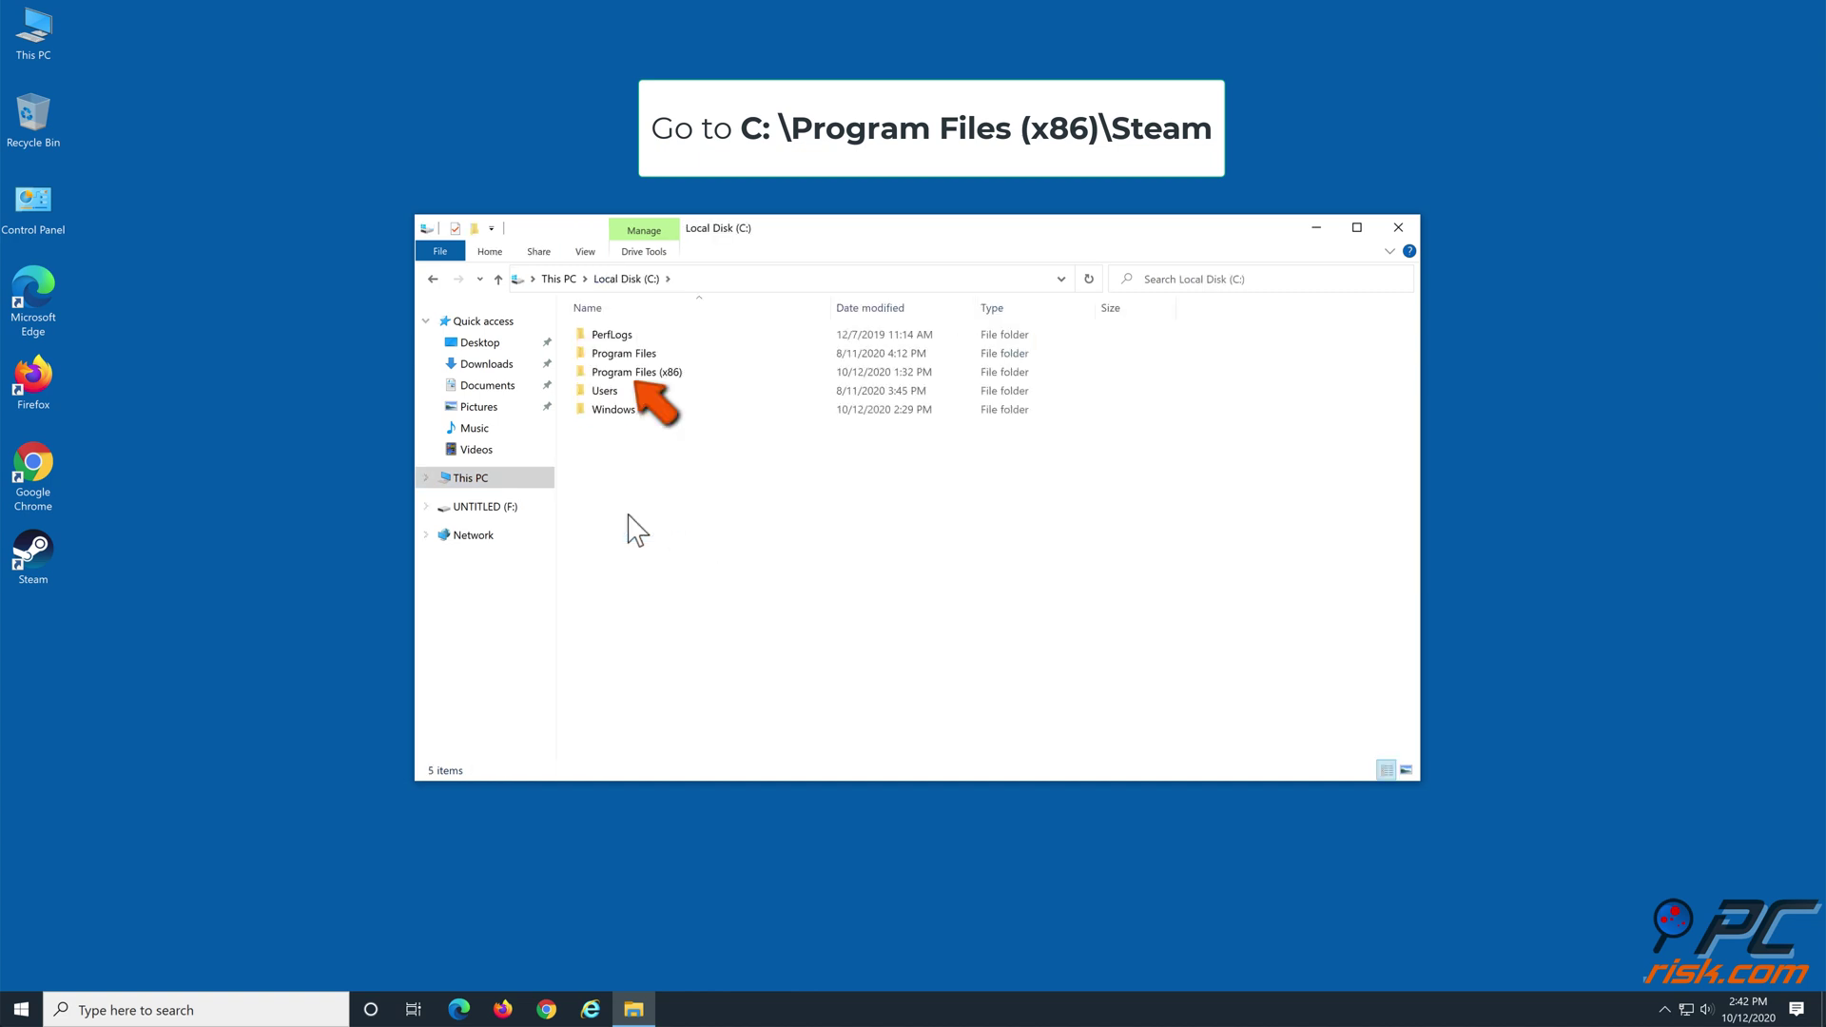
double_click(662, 373)
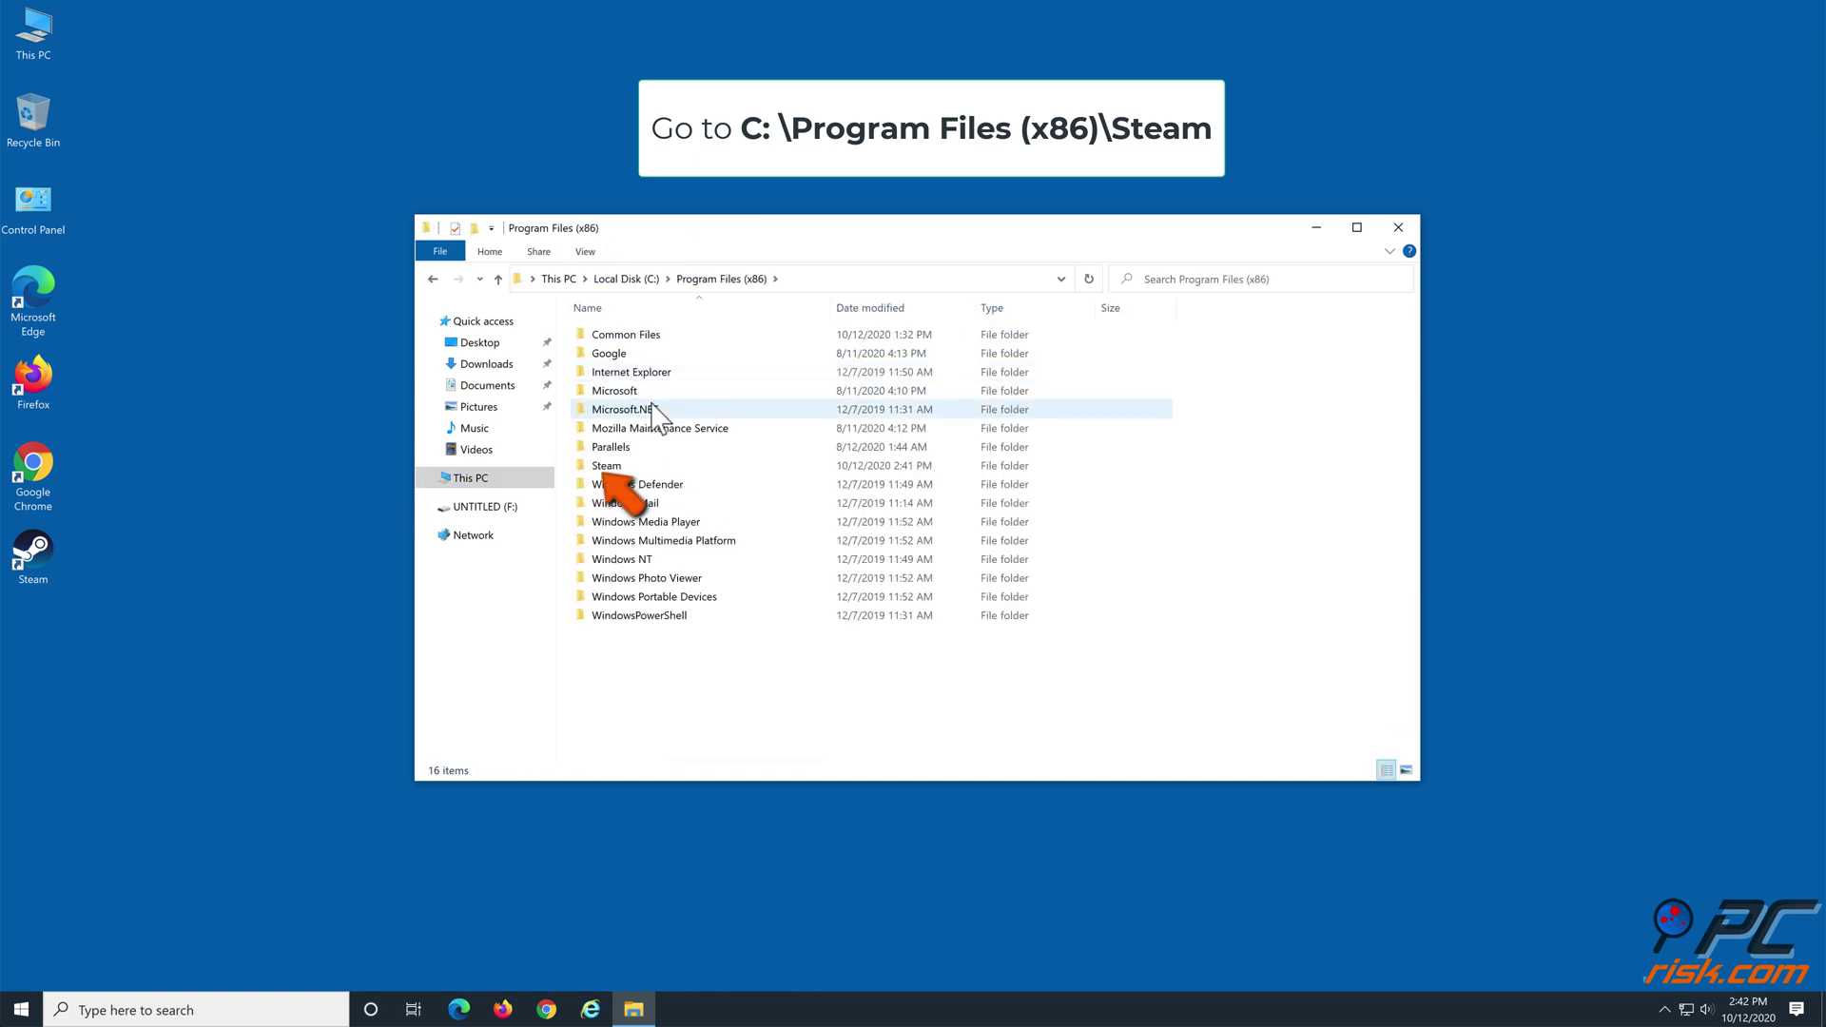
double_click(603, 466)
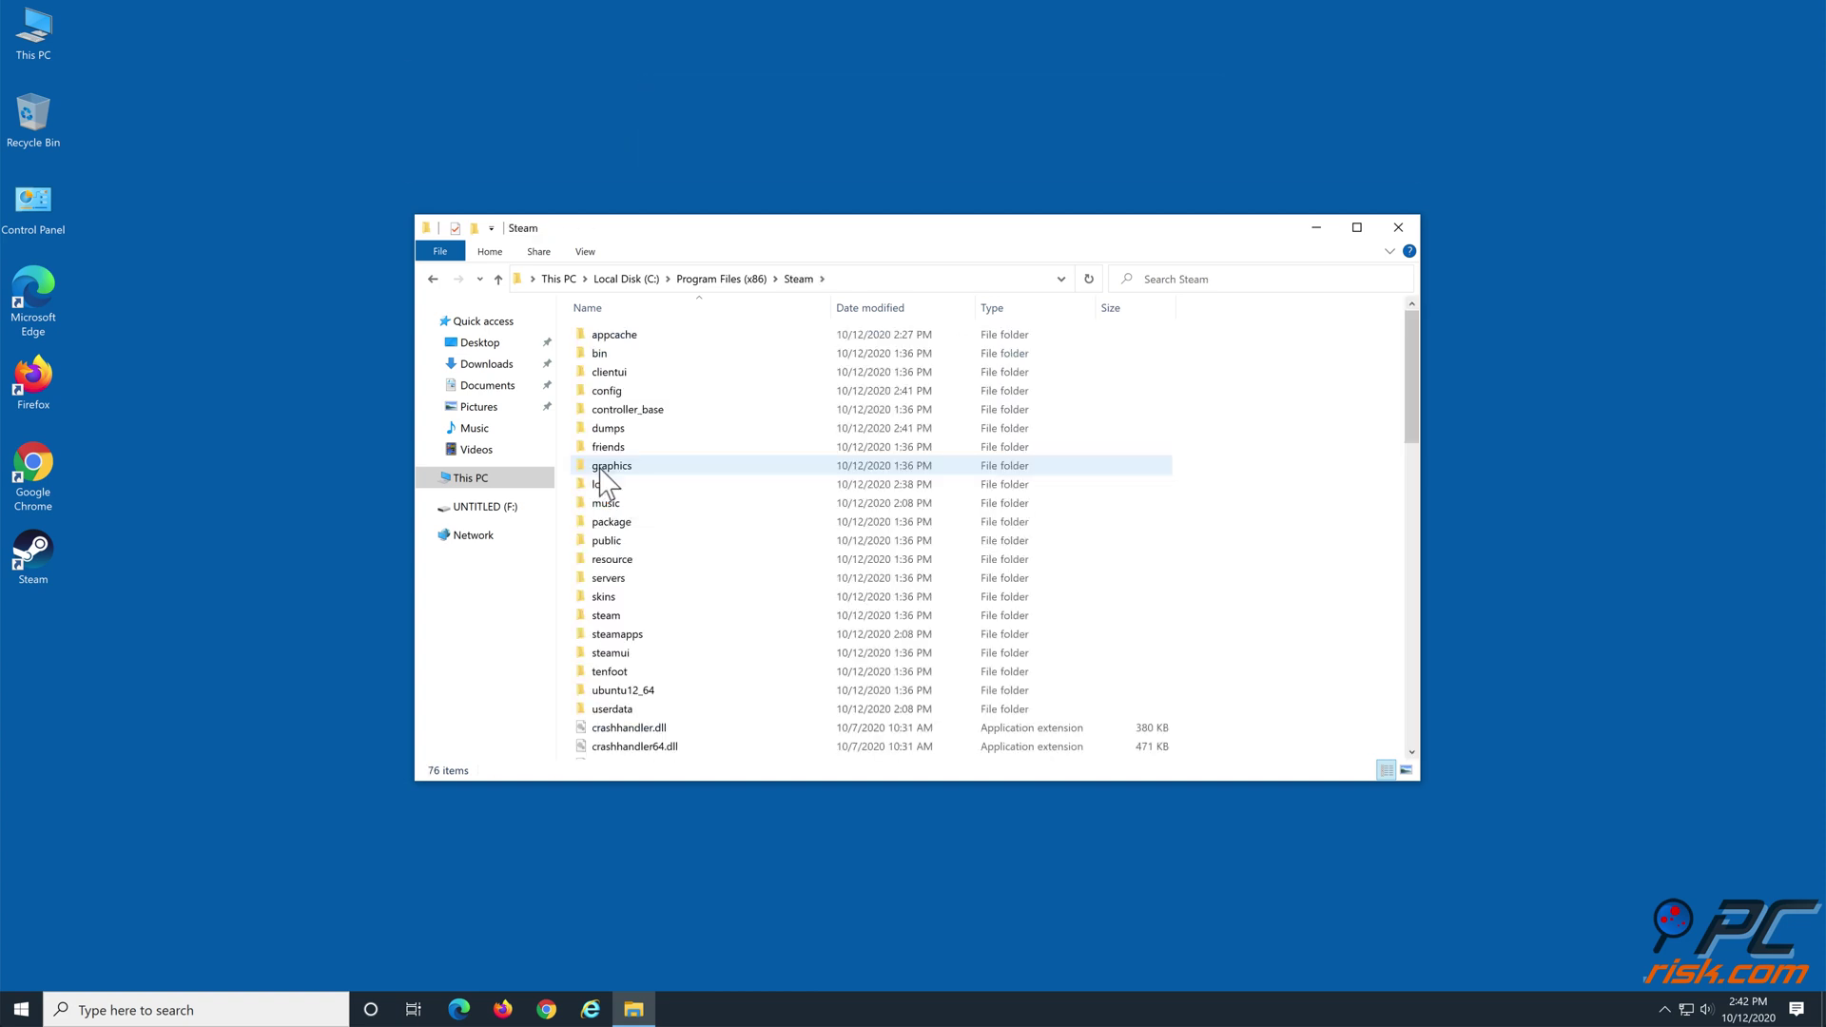
Select all Steam folder items except steamapps, userdata and steam, and delete them
key("ctrl+a")
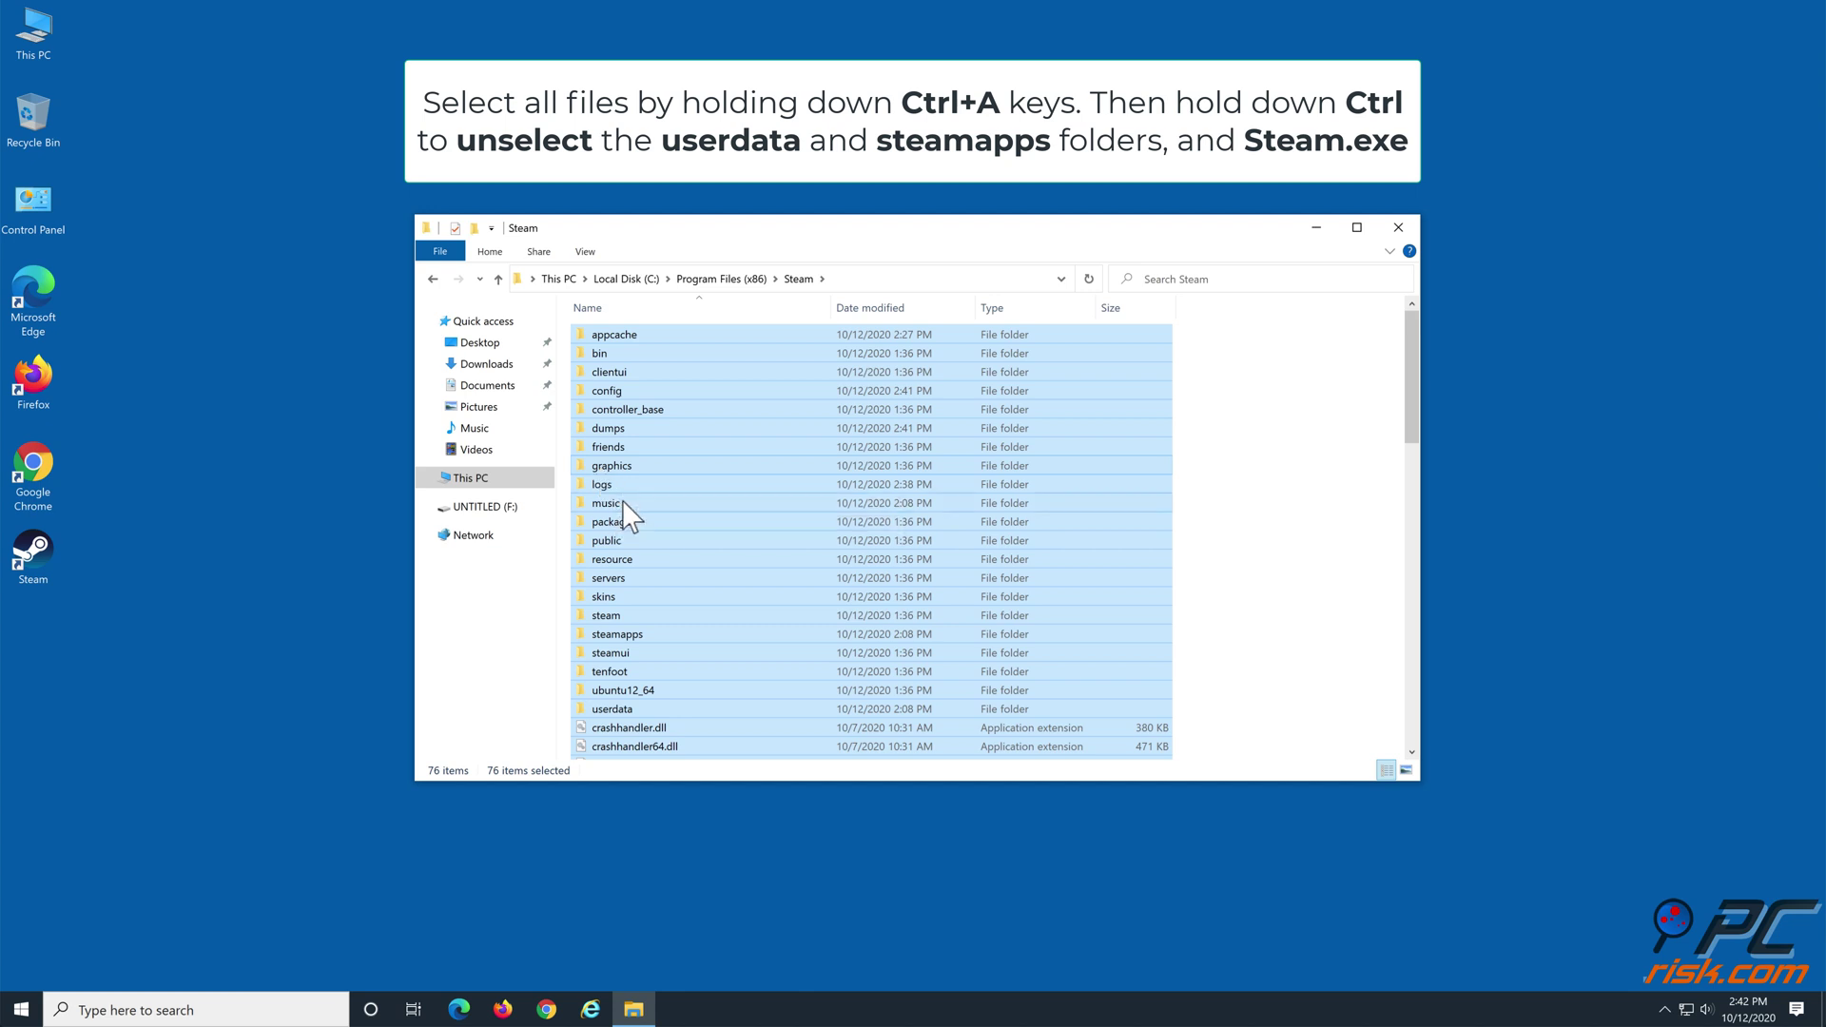
left_click(616, 635, "ctrl")
left_click(615, 713, "ctrl")
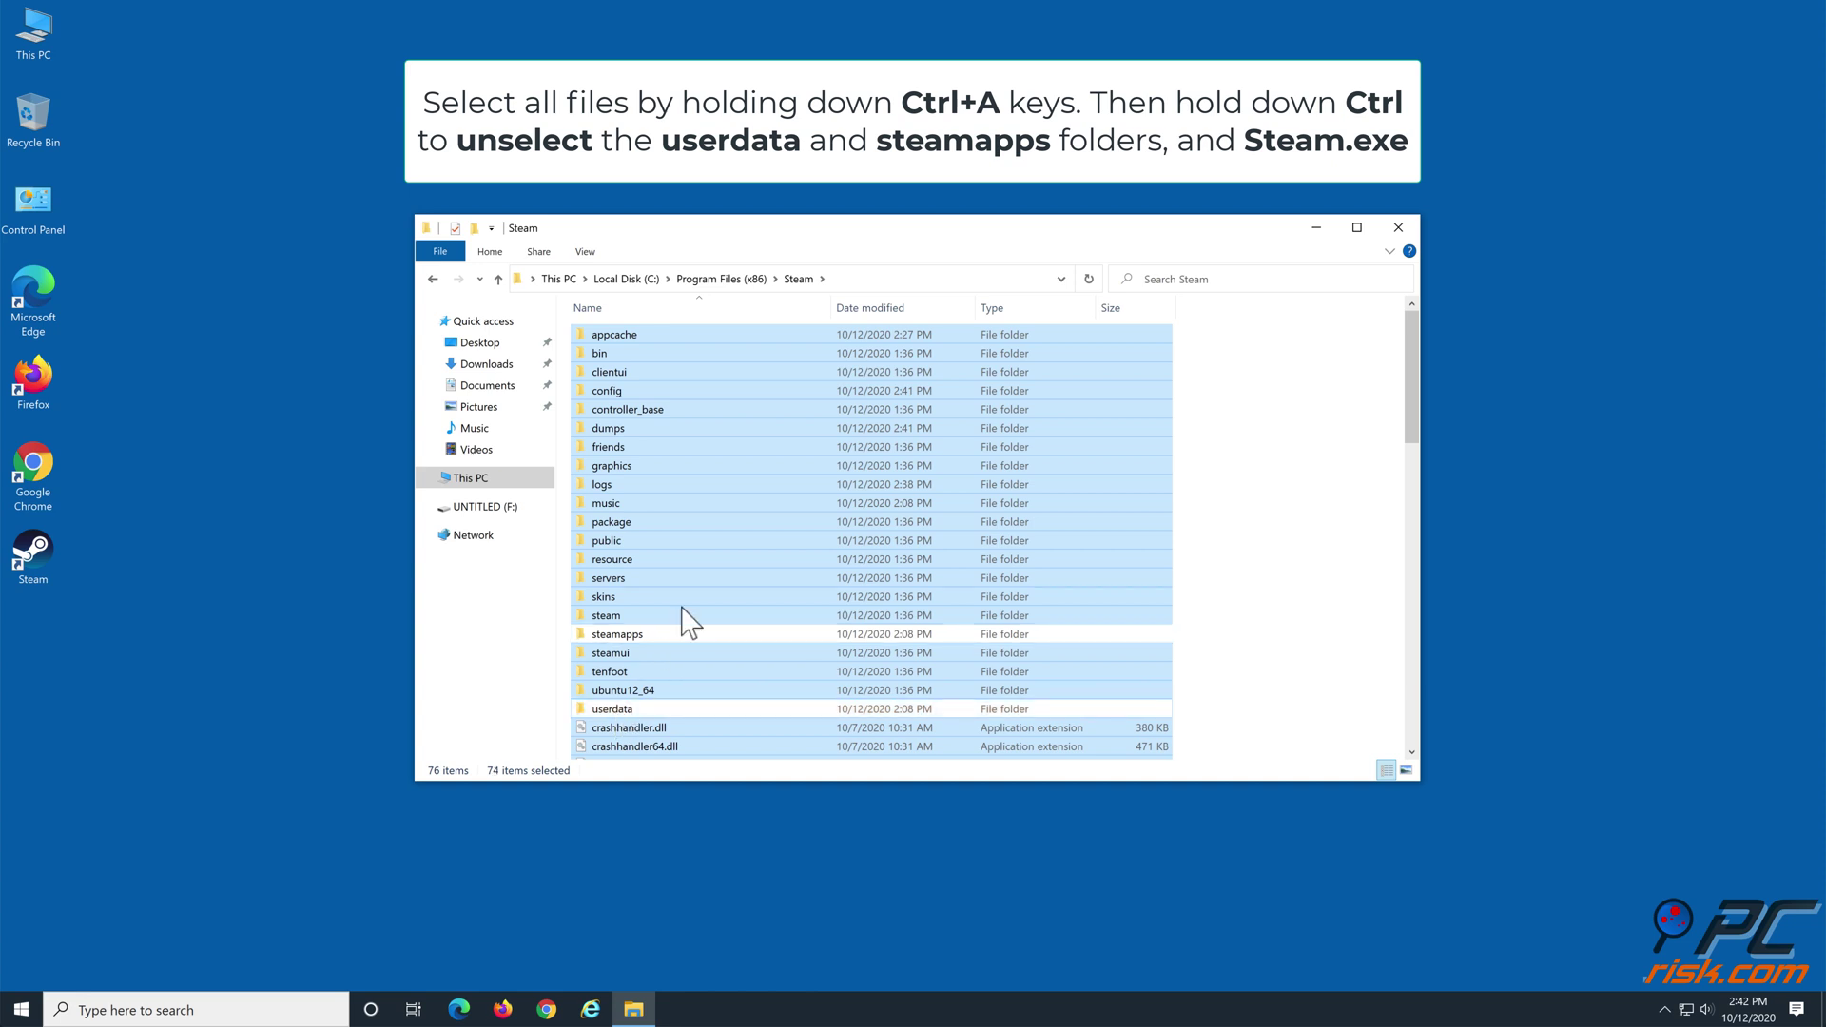
scroll(693, 571, "down", 5)
scroll(697, 561, "down", 5)
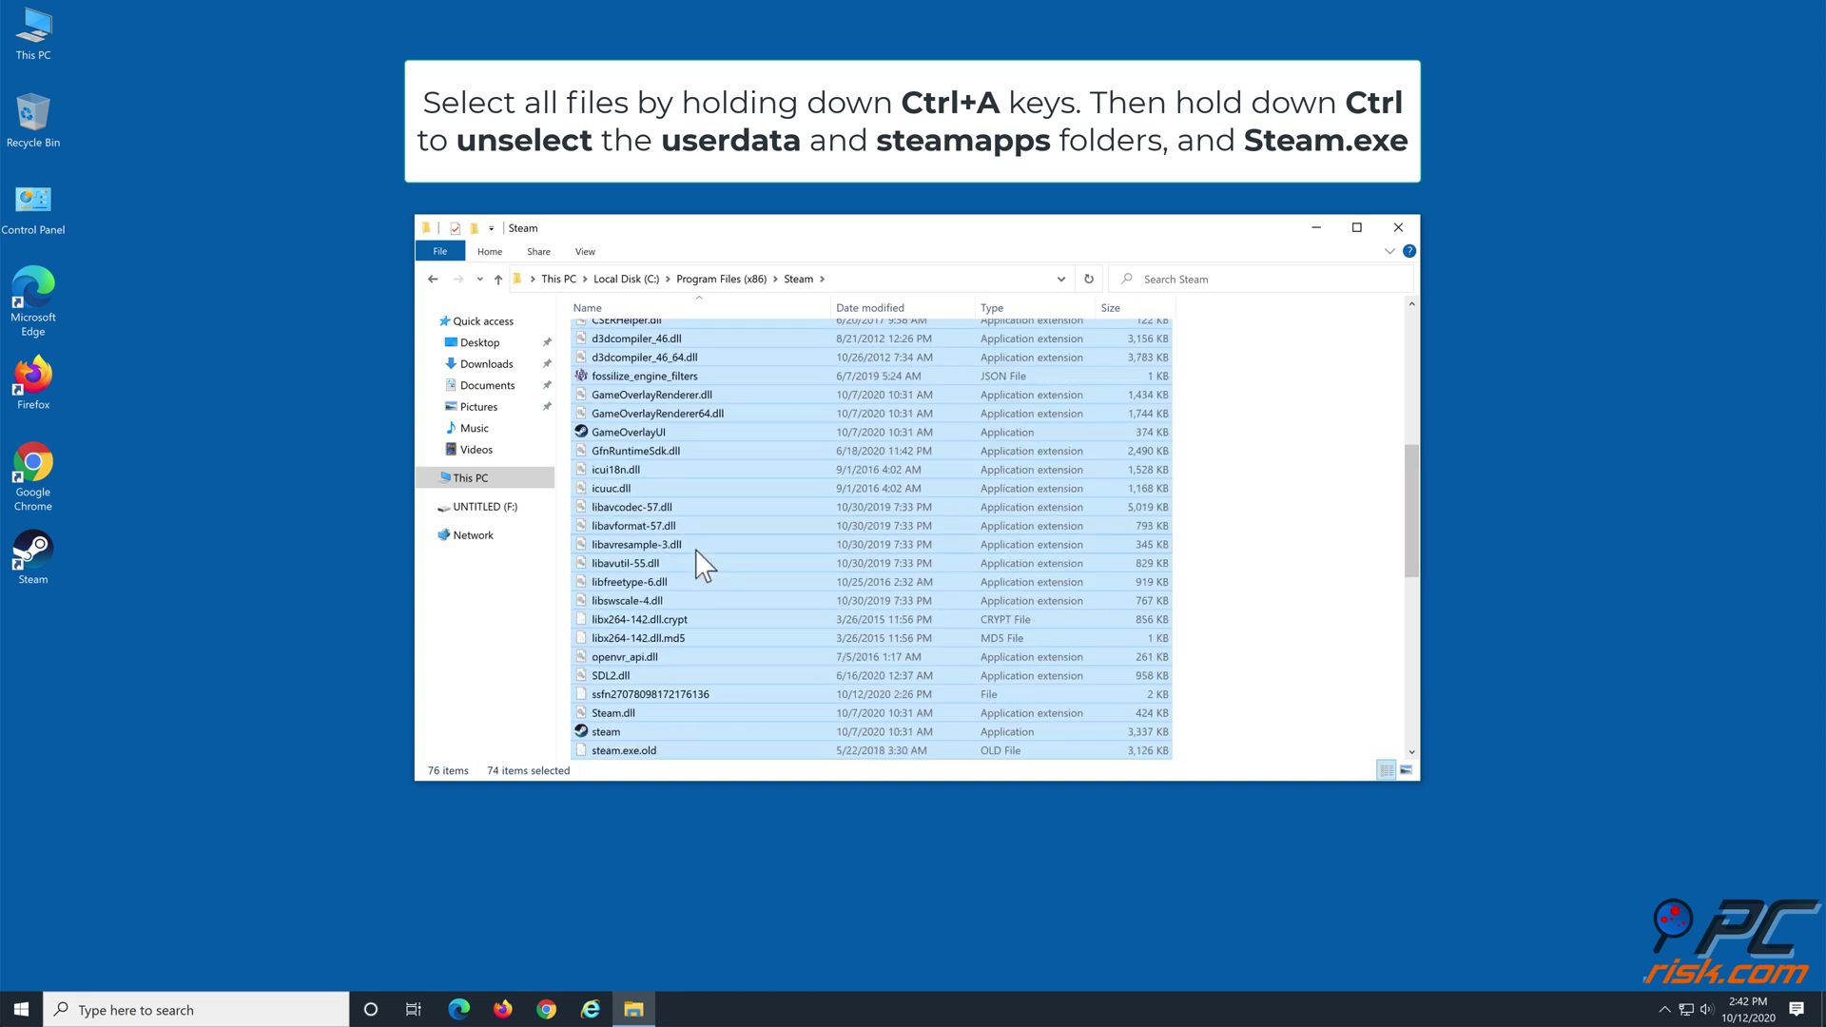
left_click(632, 618, "ctrl")
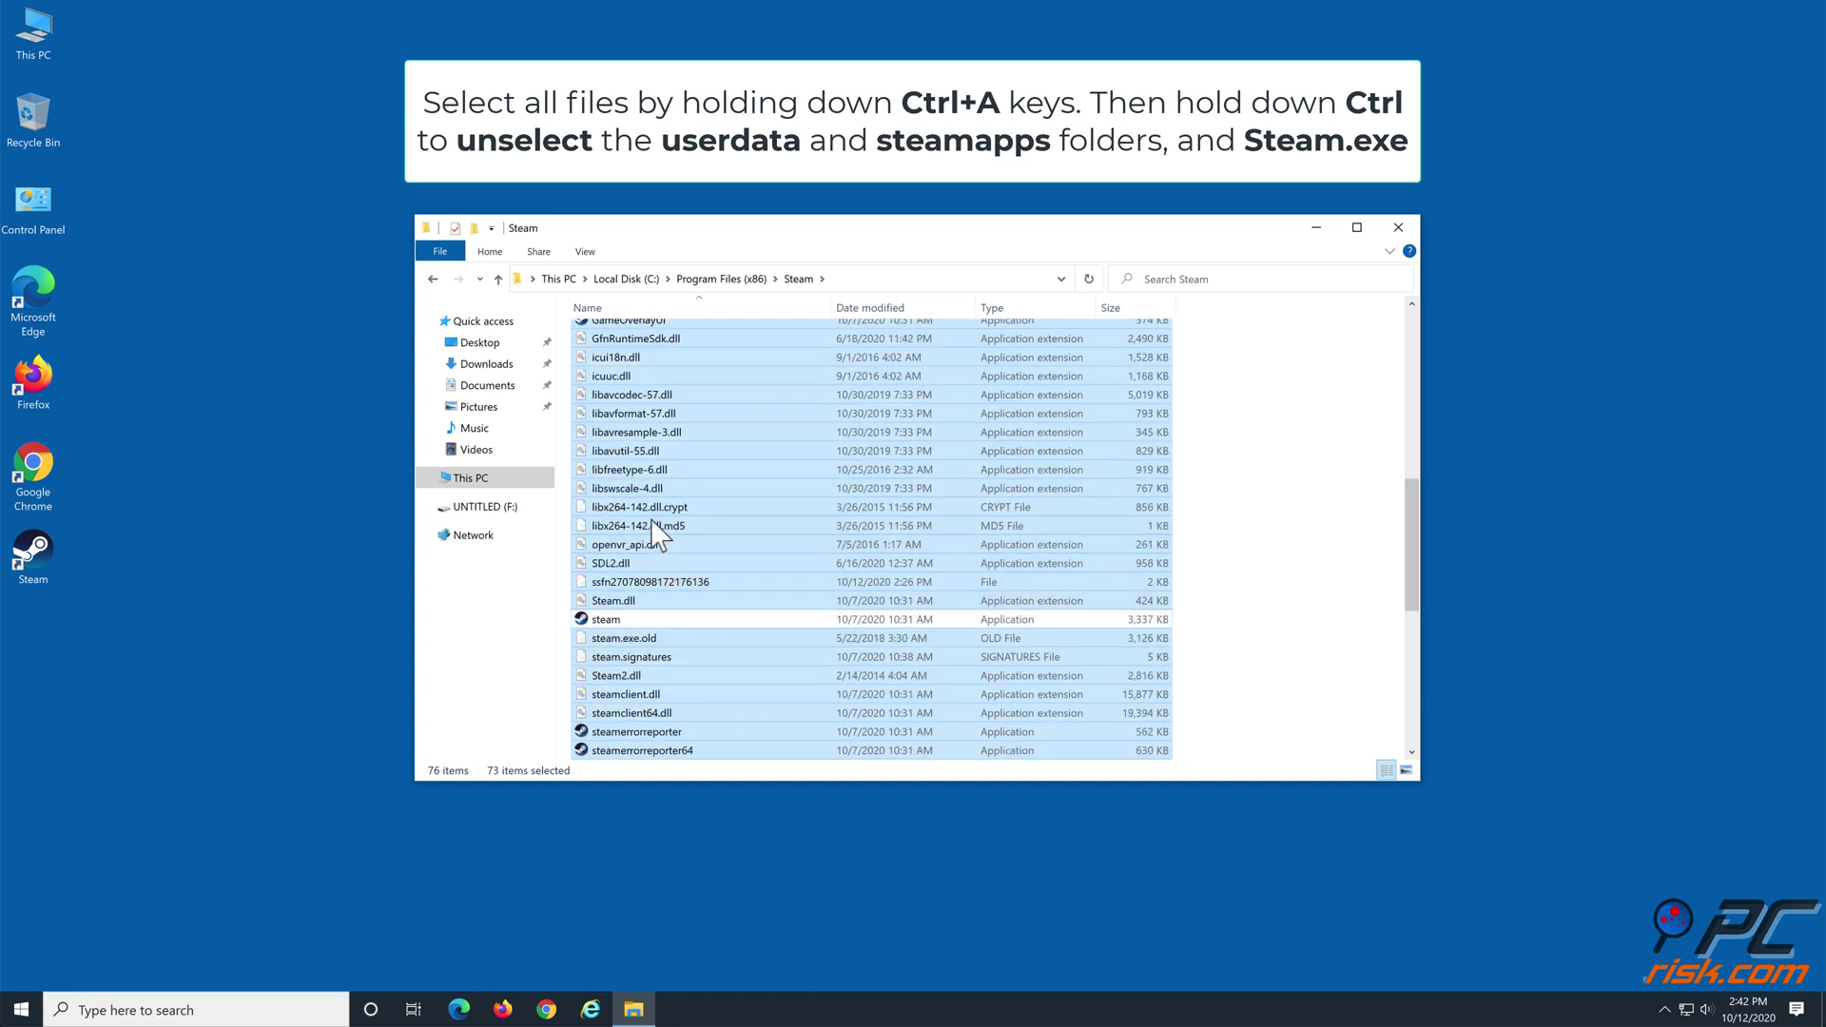
right_click(638, 490)
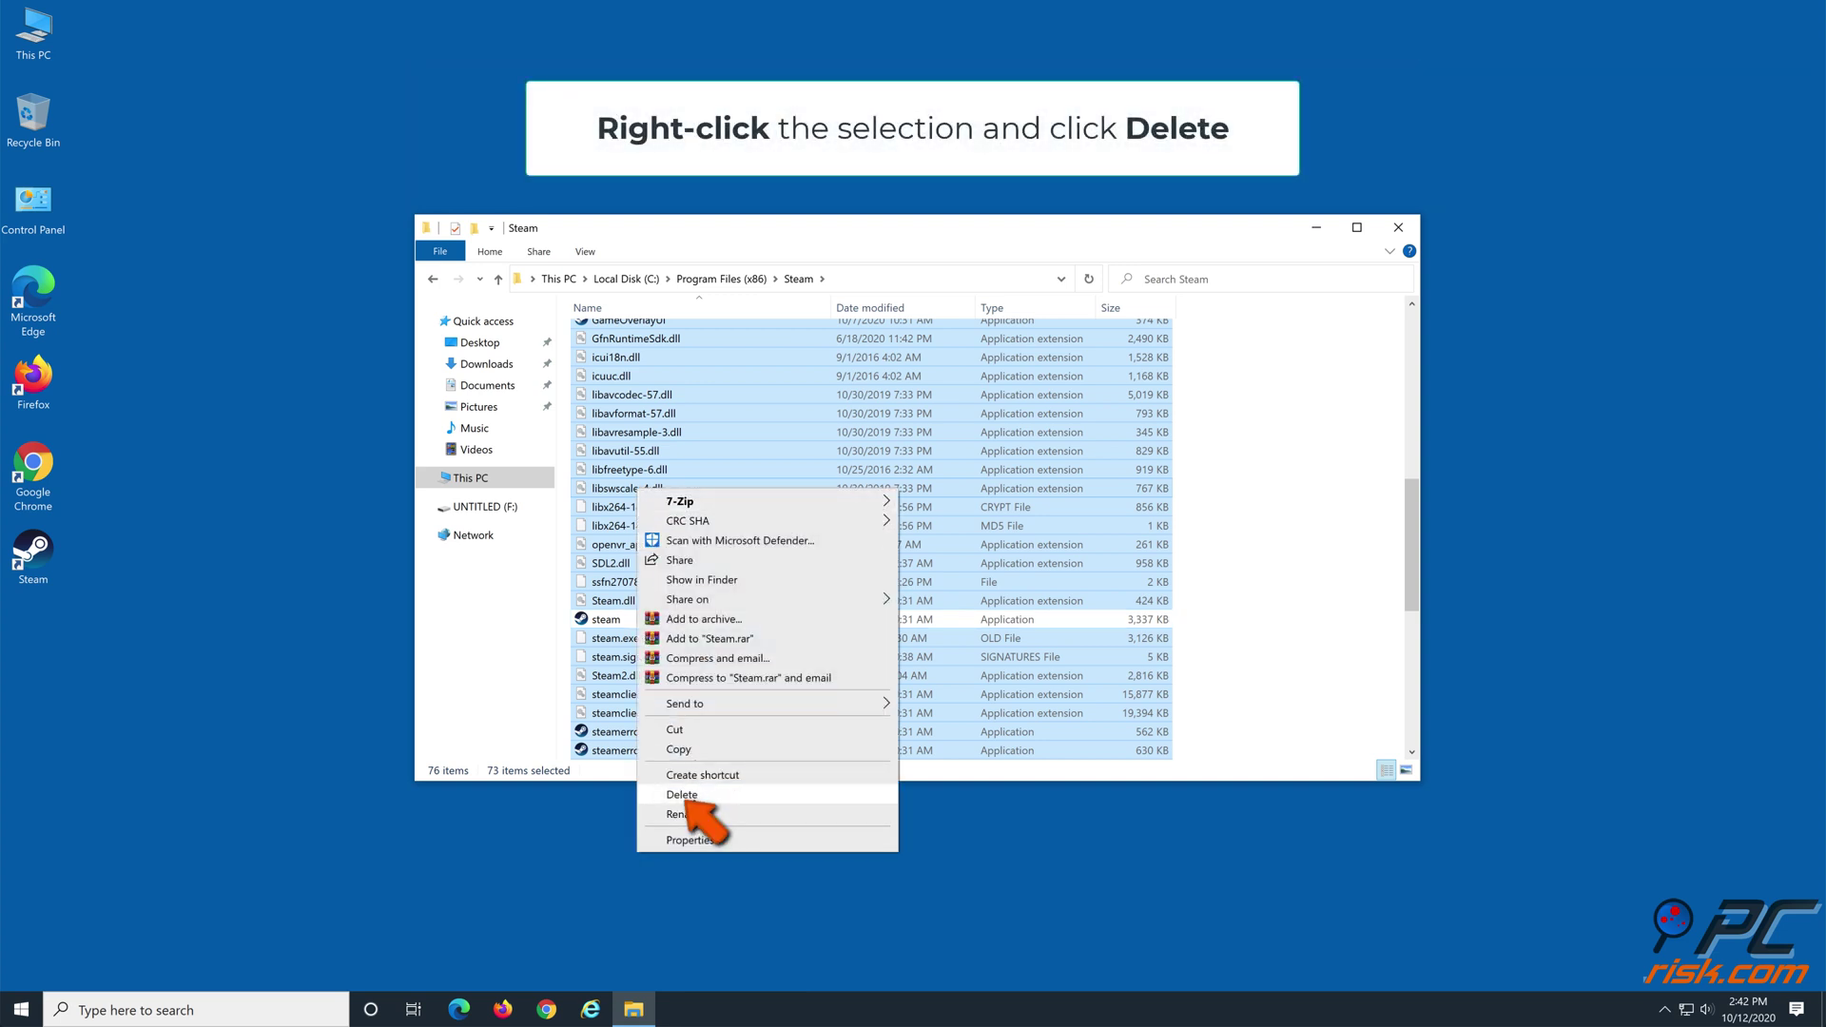
left_click(693, 799)
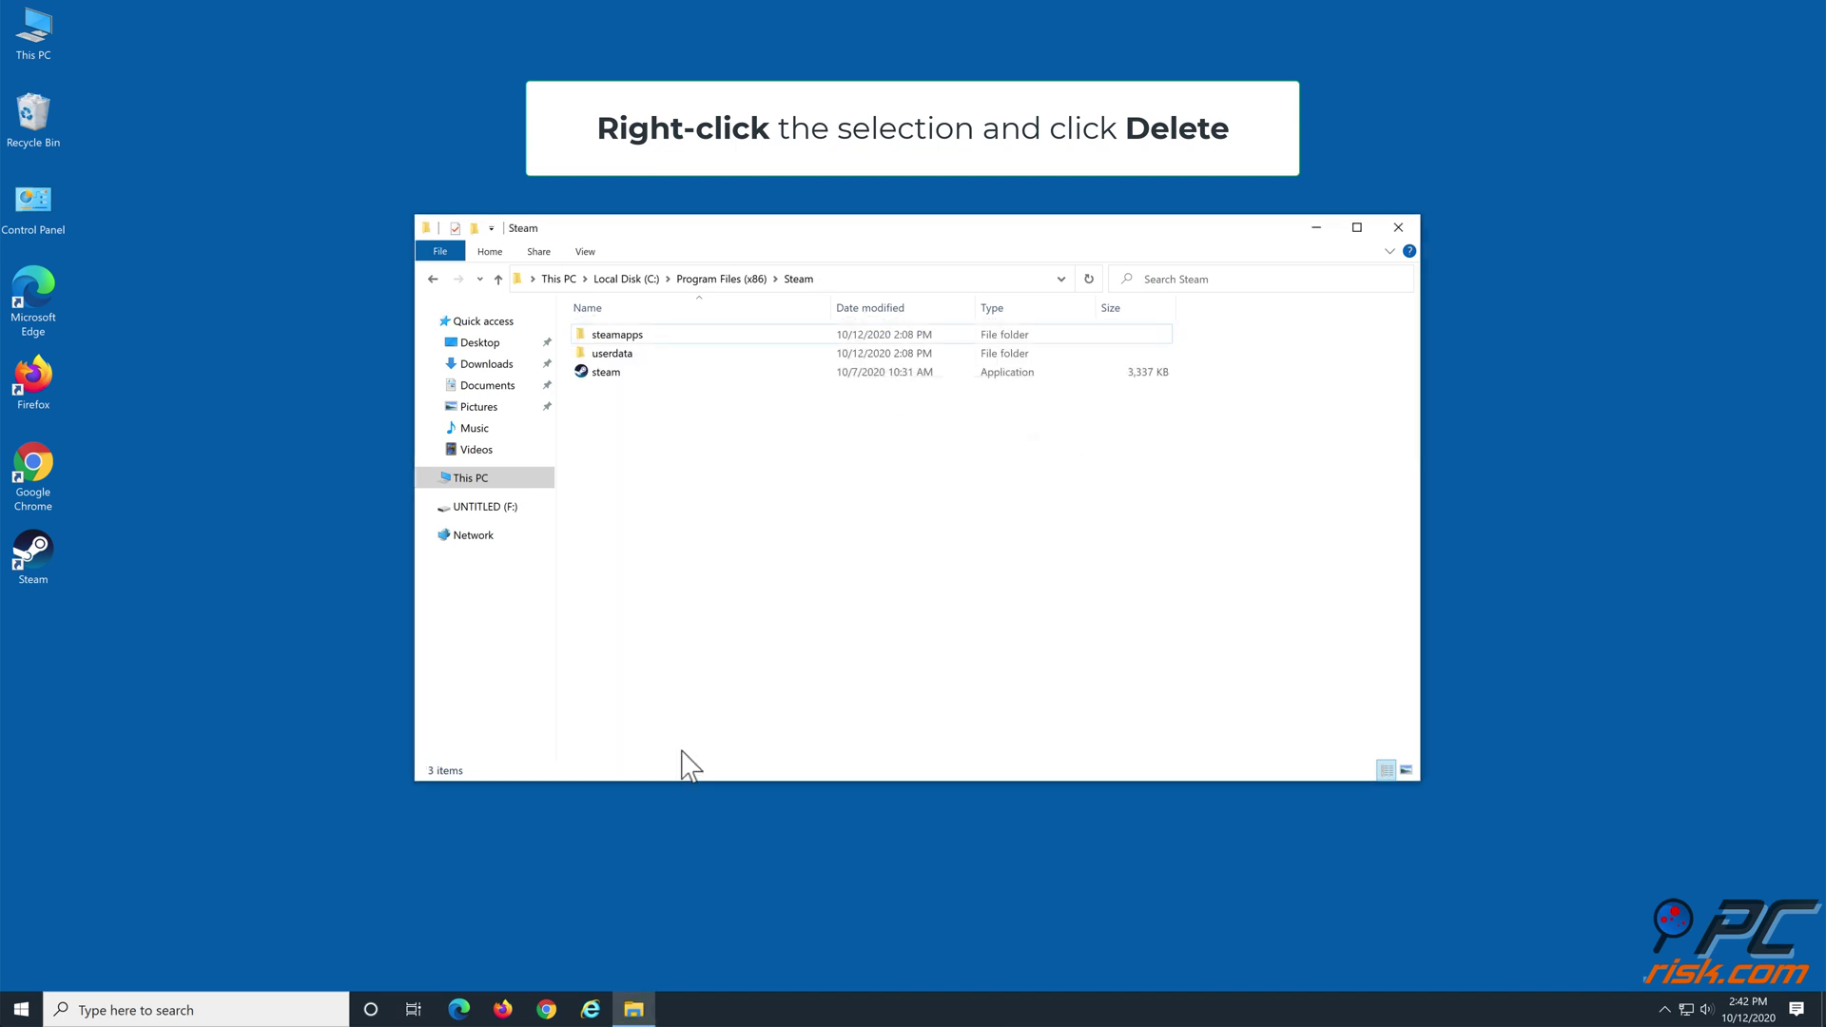
Cut steamapps, userdata and steam from the C: Steam folder and paste them into F:\SteamLibrary
left_click_drag(687, 466, 602, 332)
right_click(603, 333)
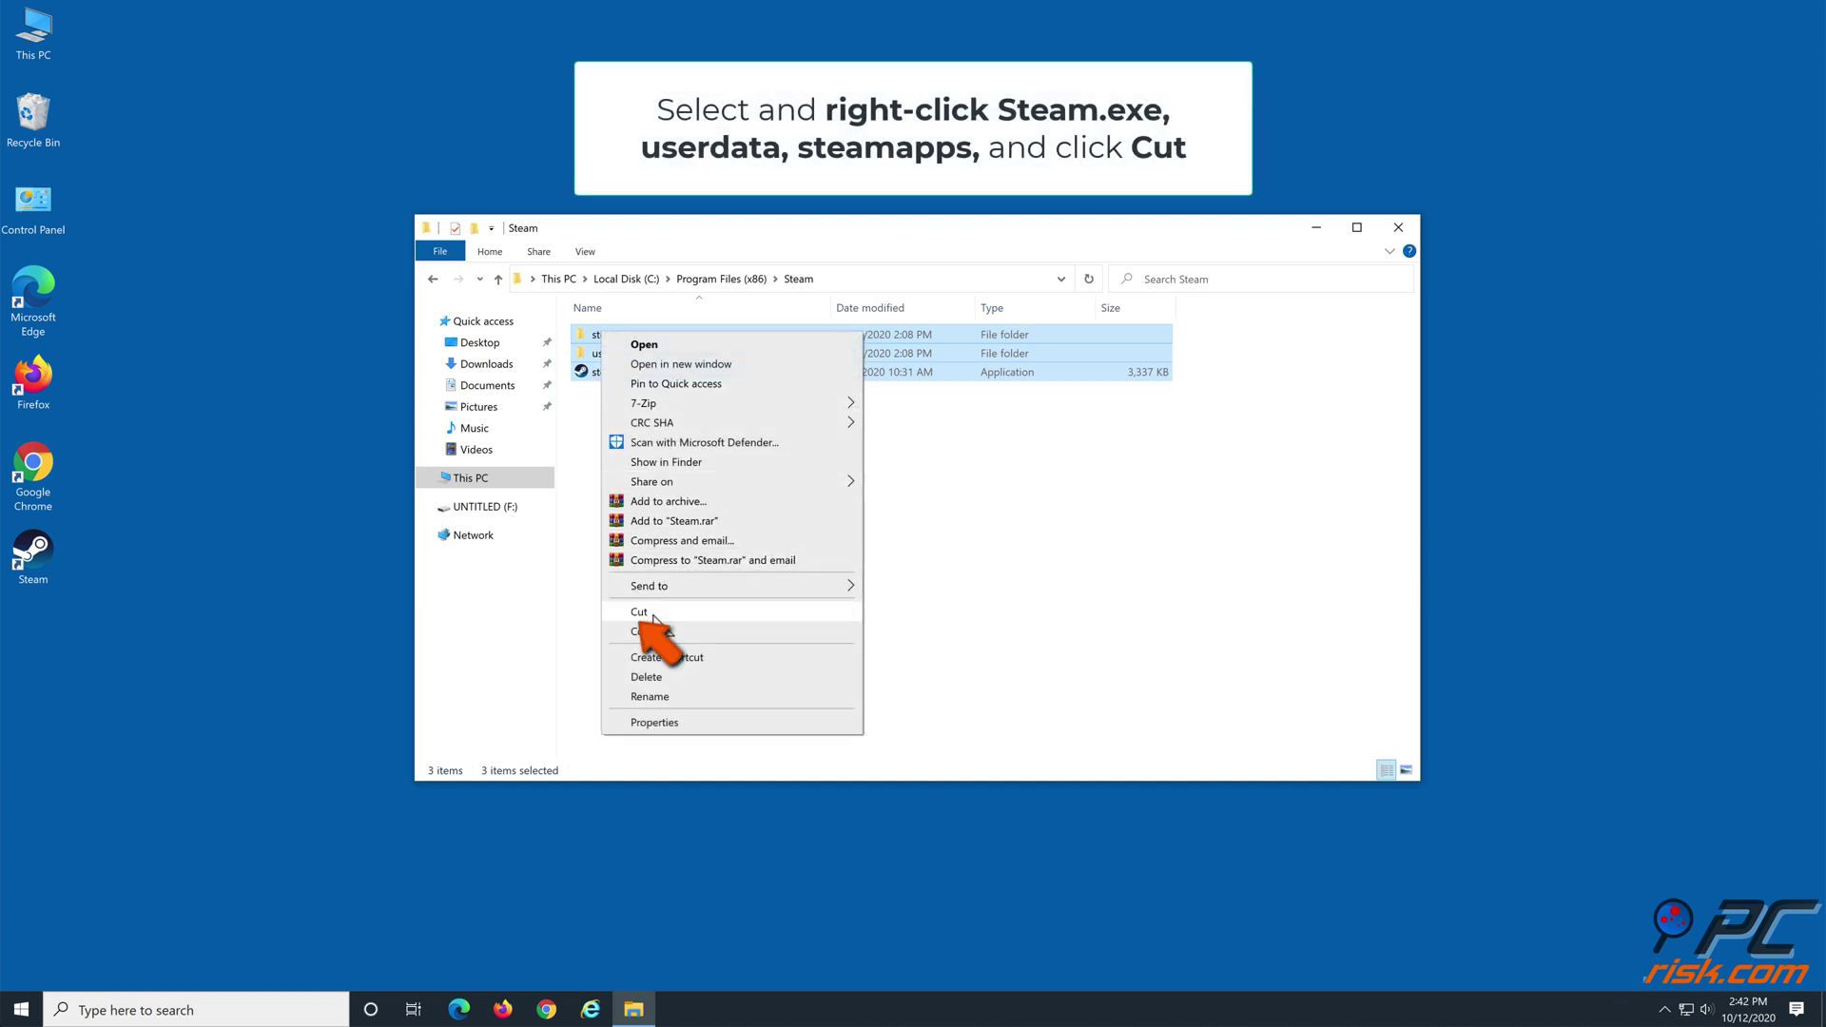
left_click(653, 613)
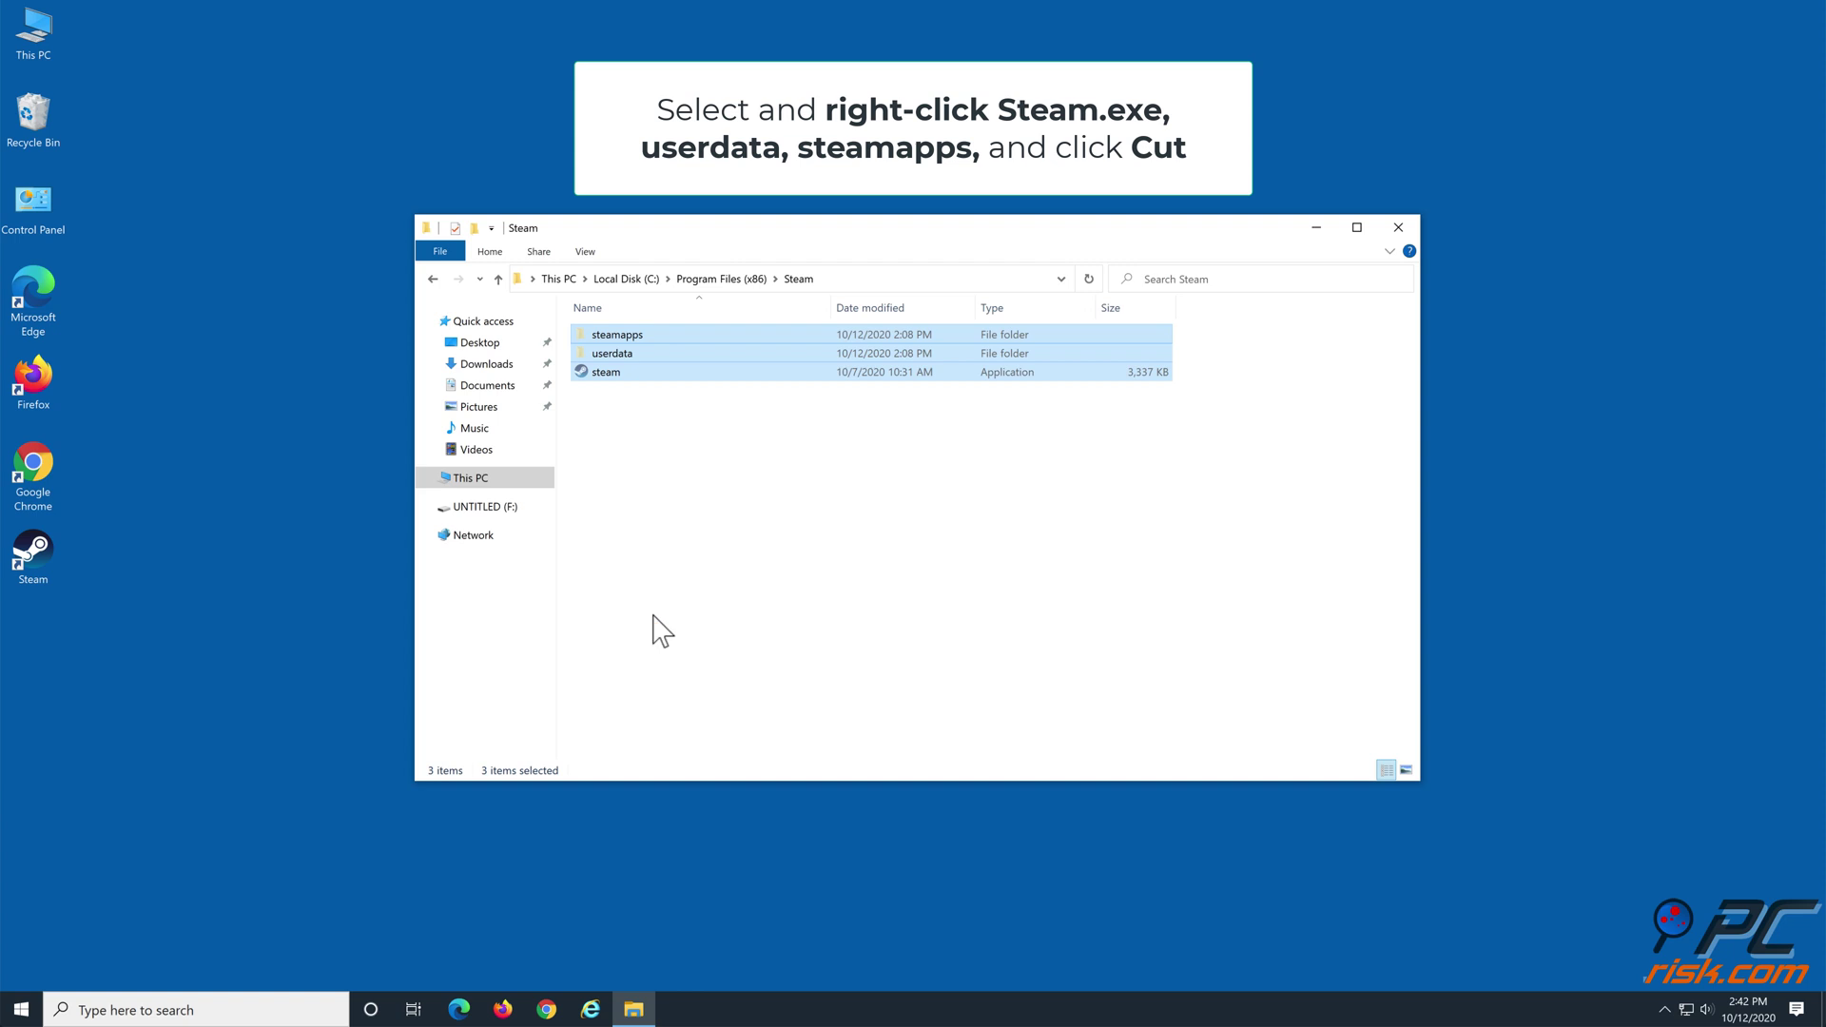
left_click(471, 481)
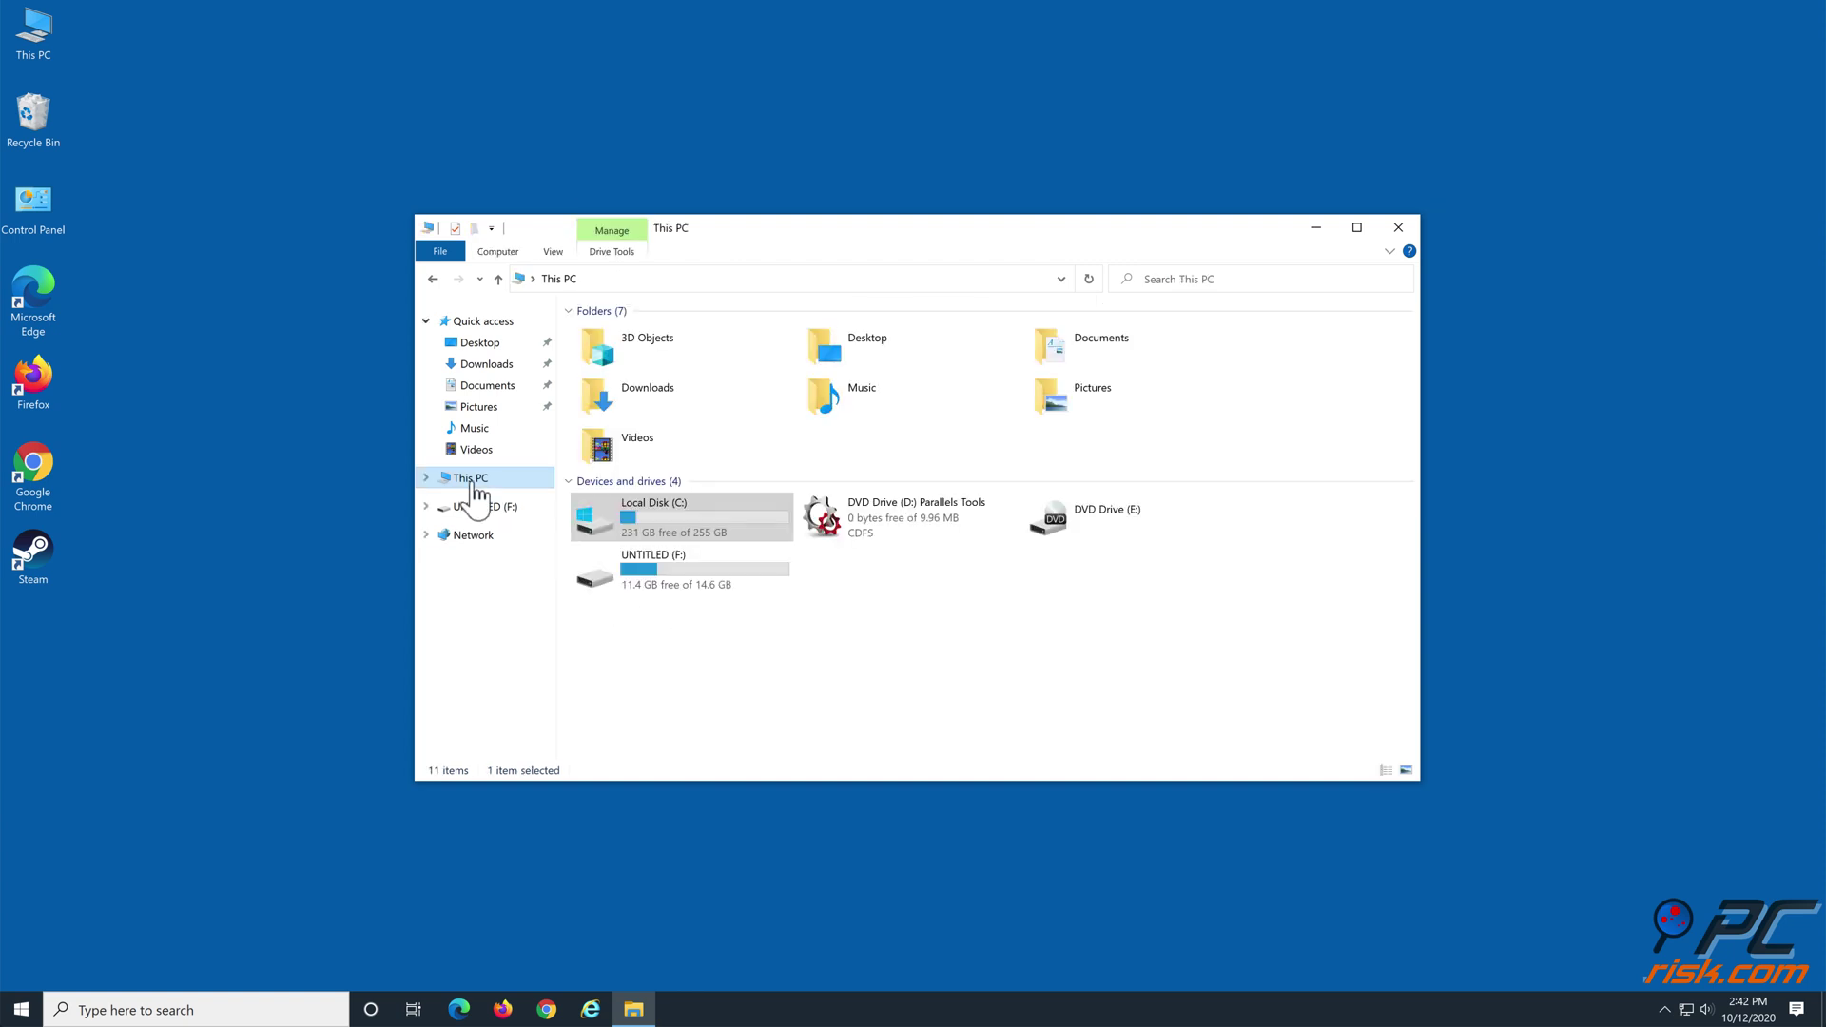
double_click(673, 578)
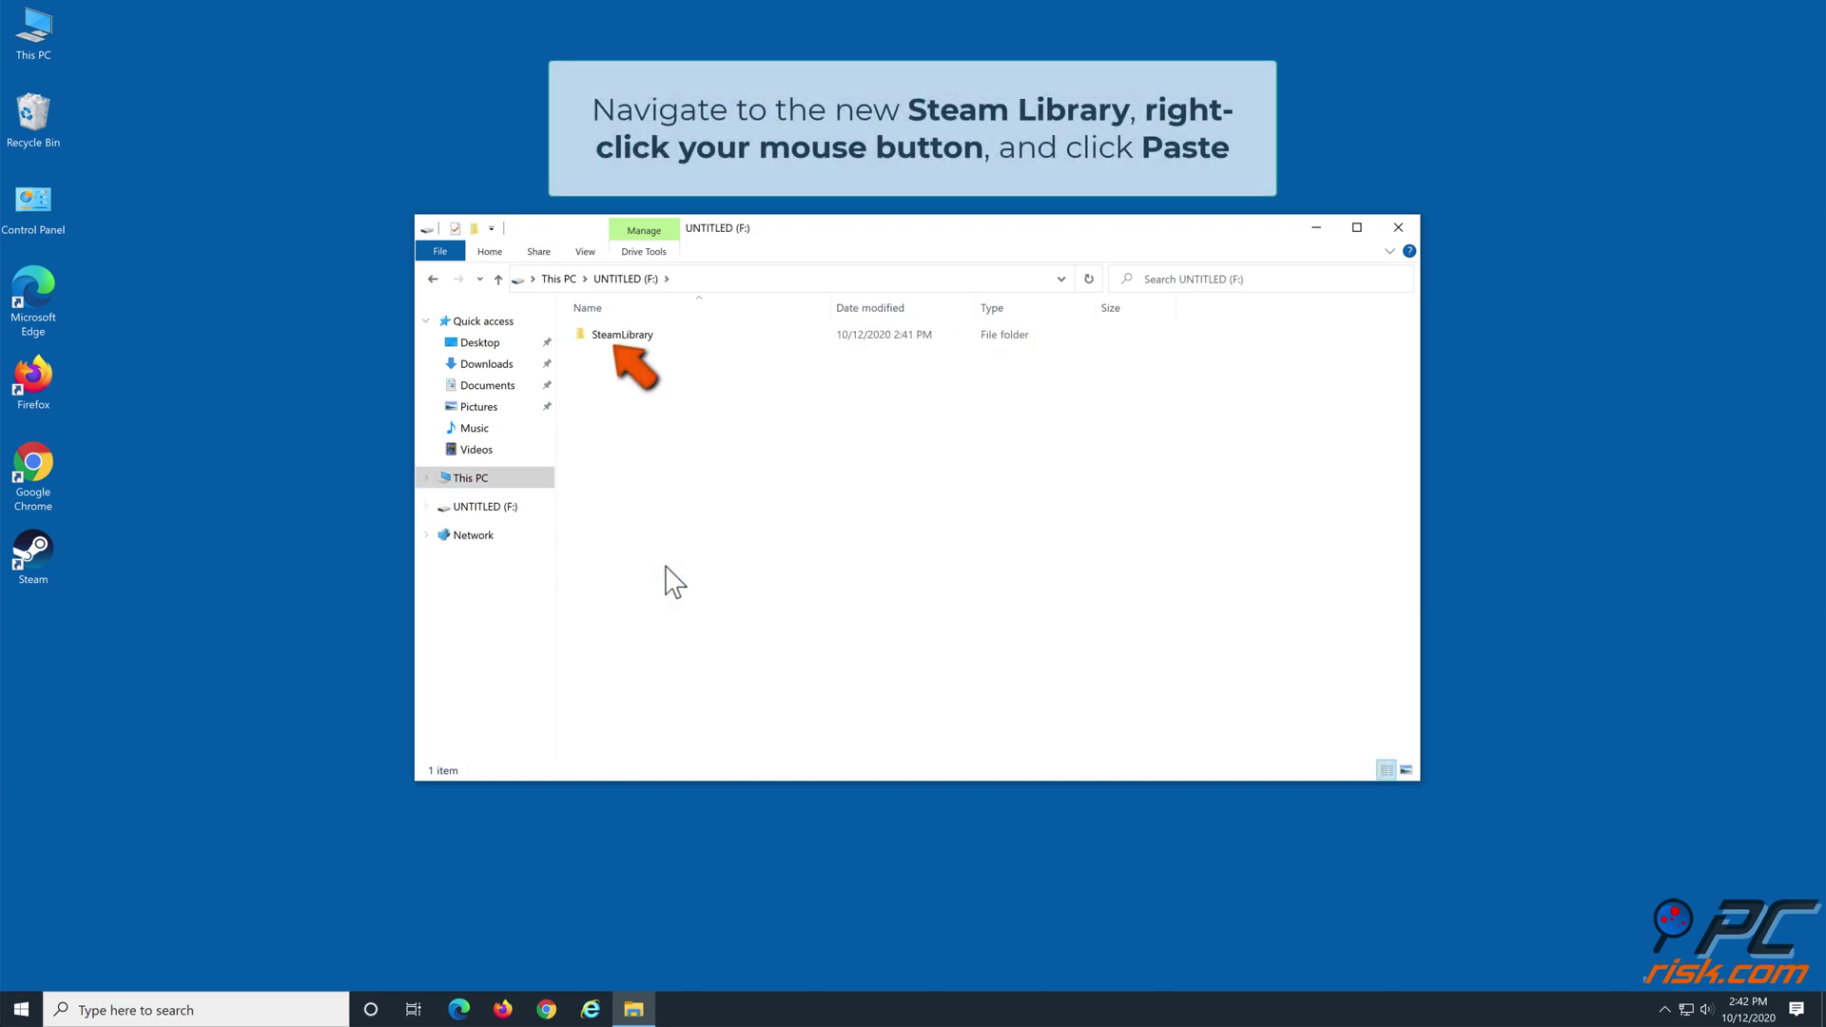
double_click(642, 339)
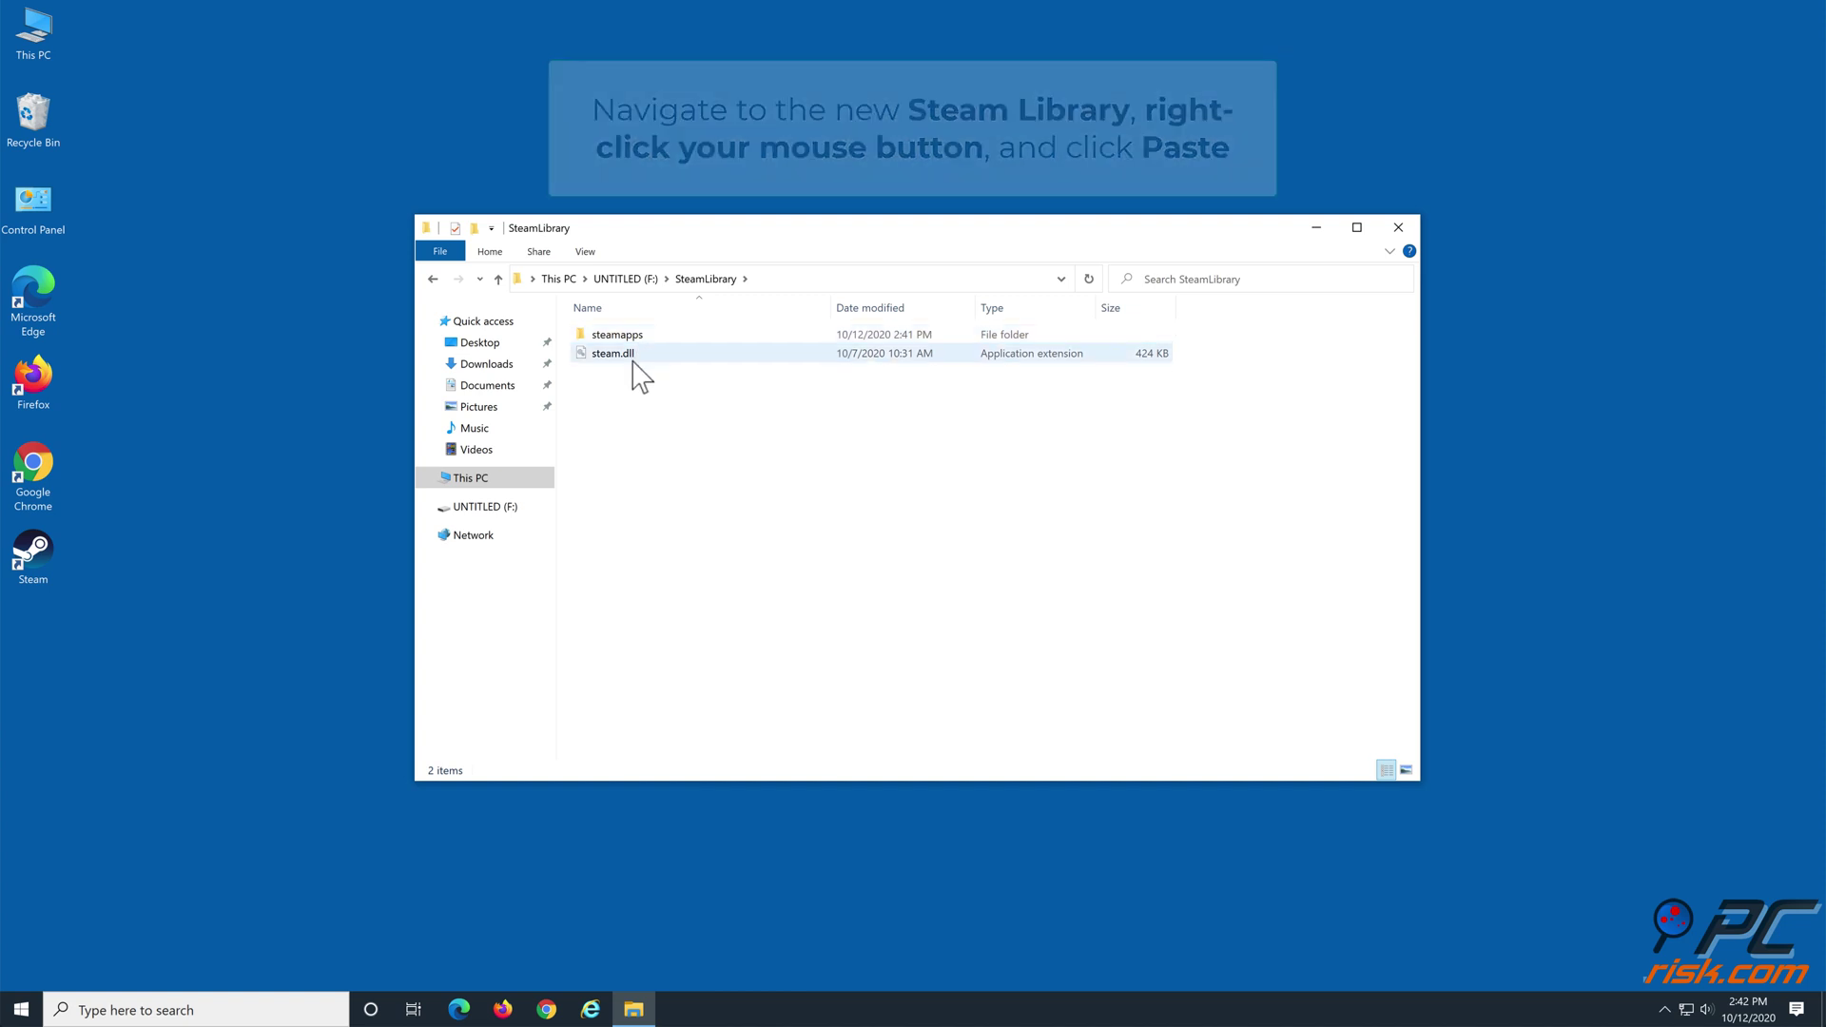
right_click(625, 400)
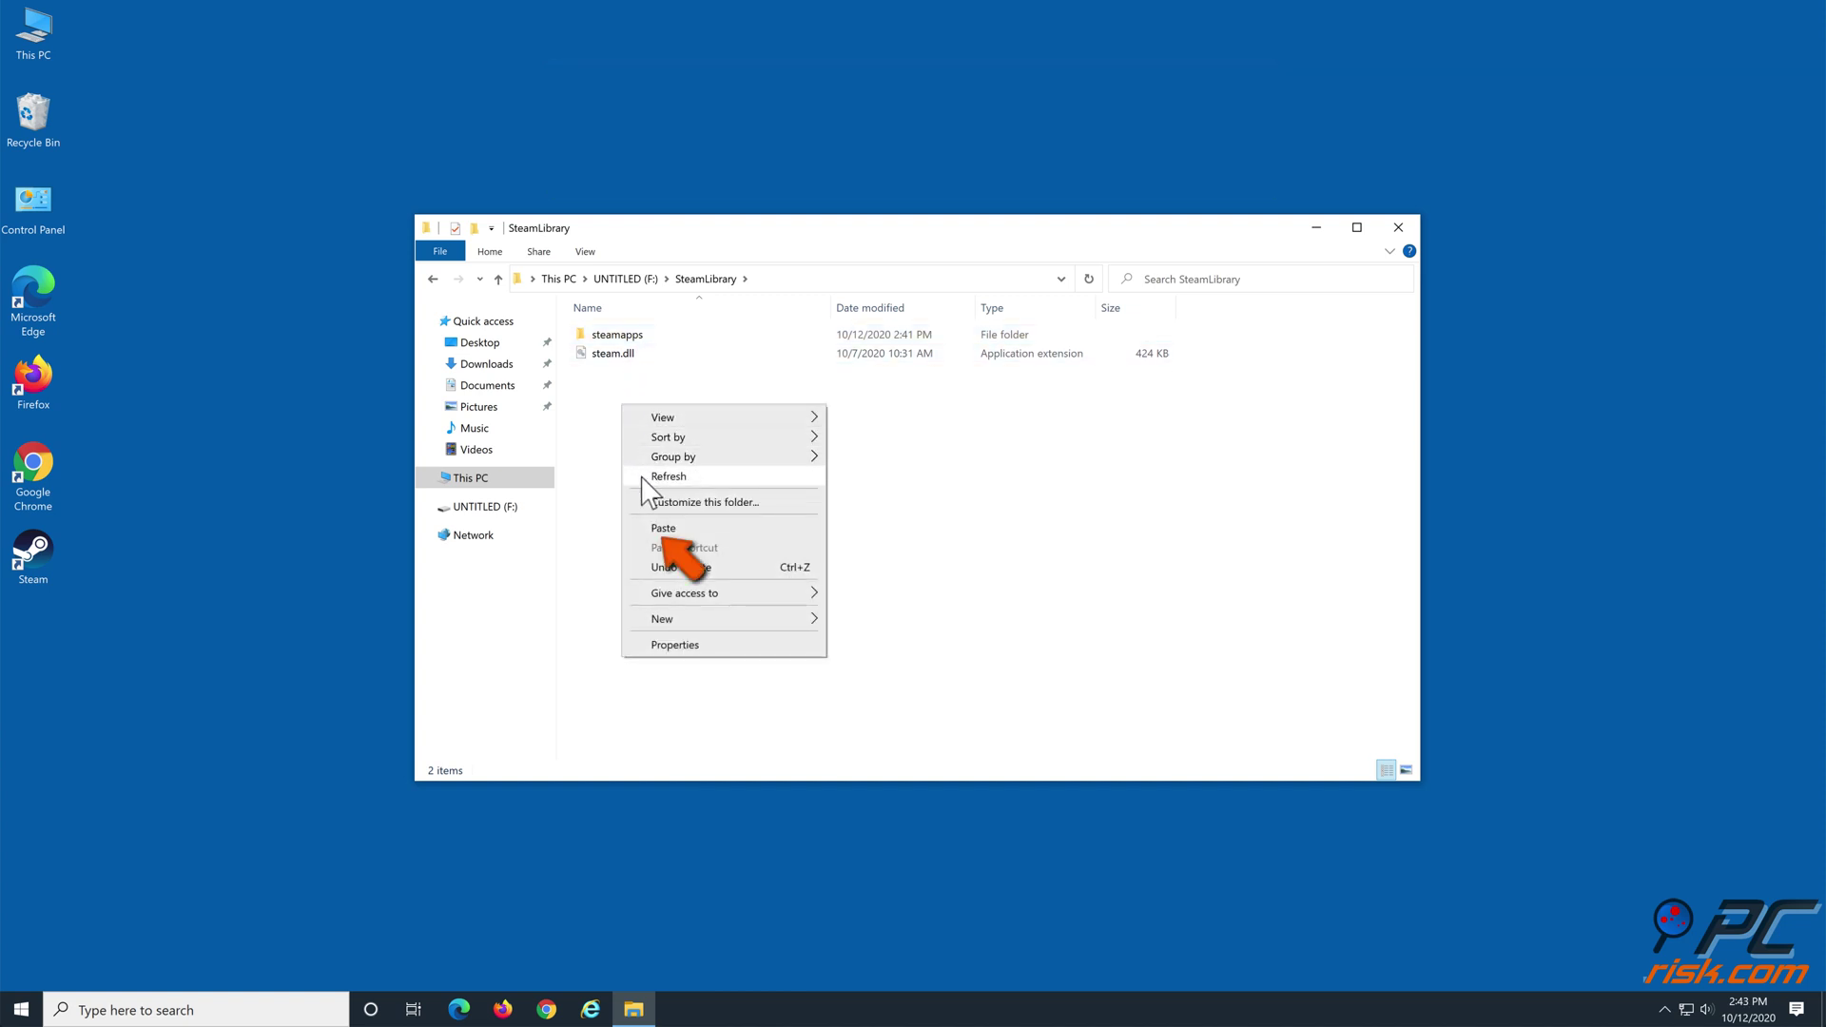
left_click(658, 529)
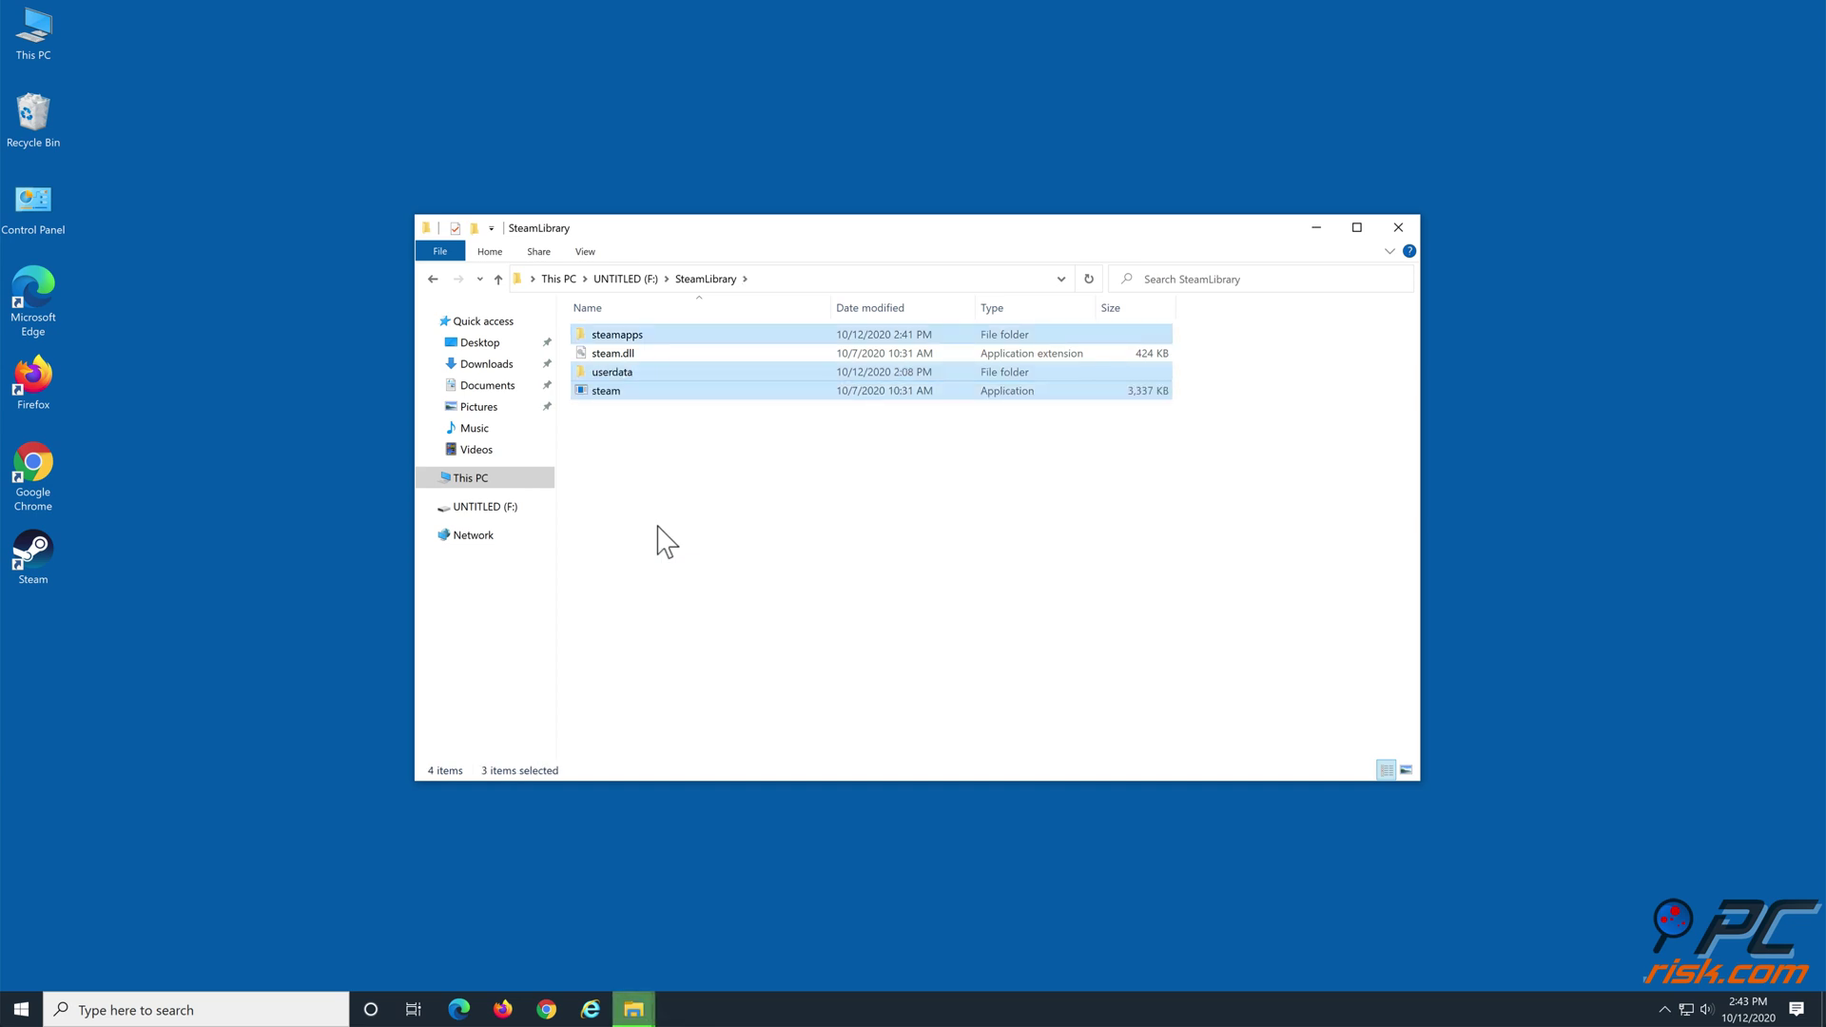
left_click(666, 542)
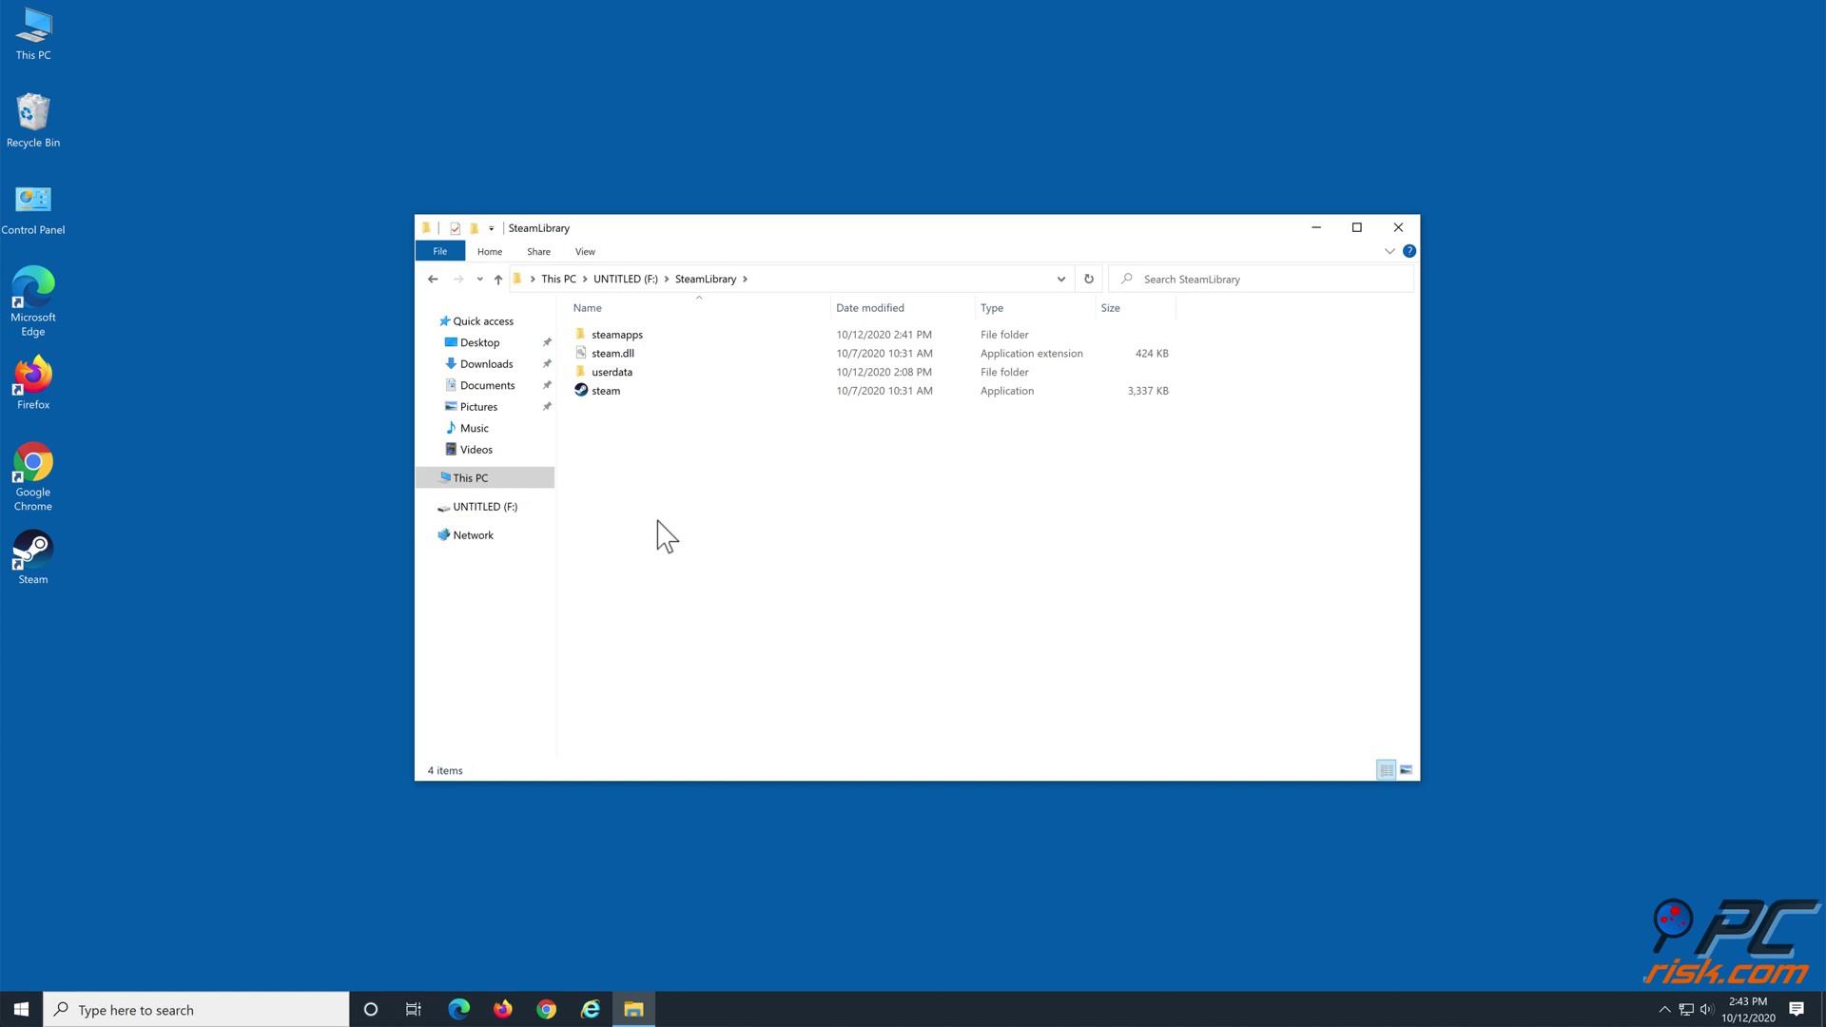
left_click(605, 391)
Run steam from F:\SteamLibrary, let it update, and log in to the existing account
double_click(614, 396)
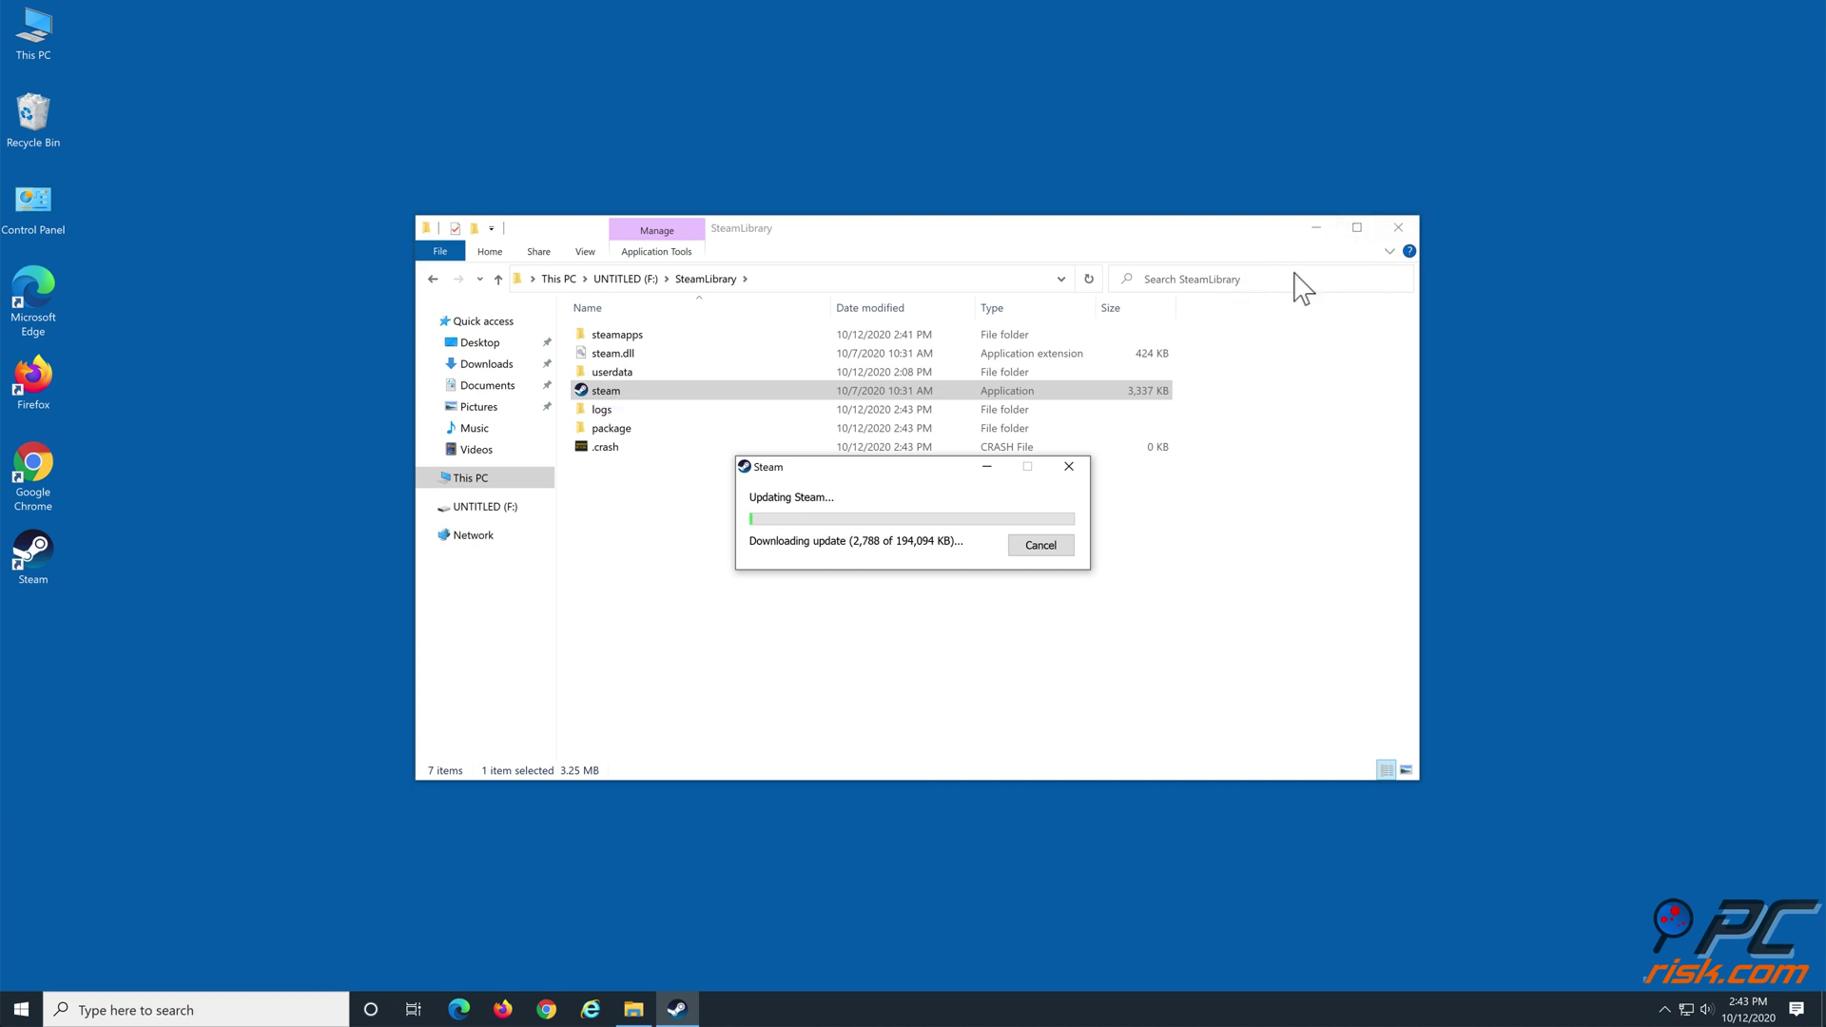
left_click(1398, 229)
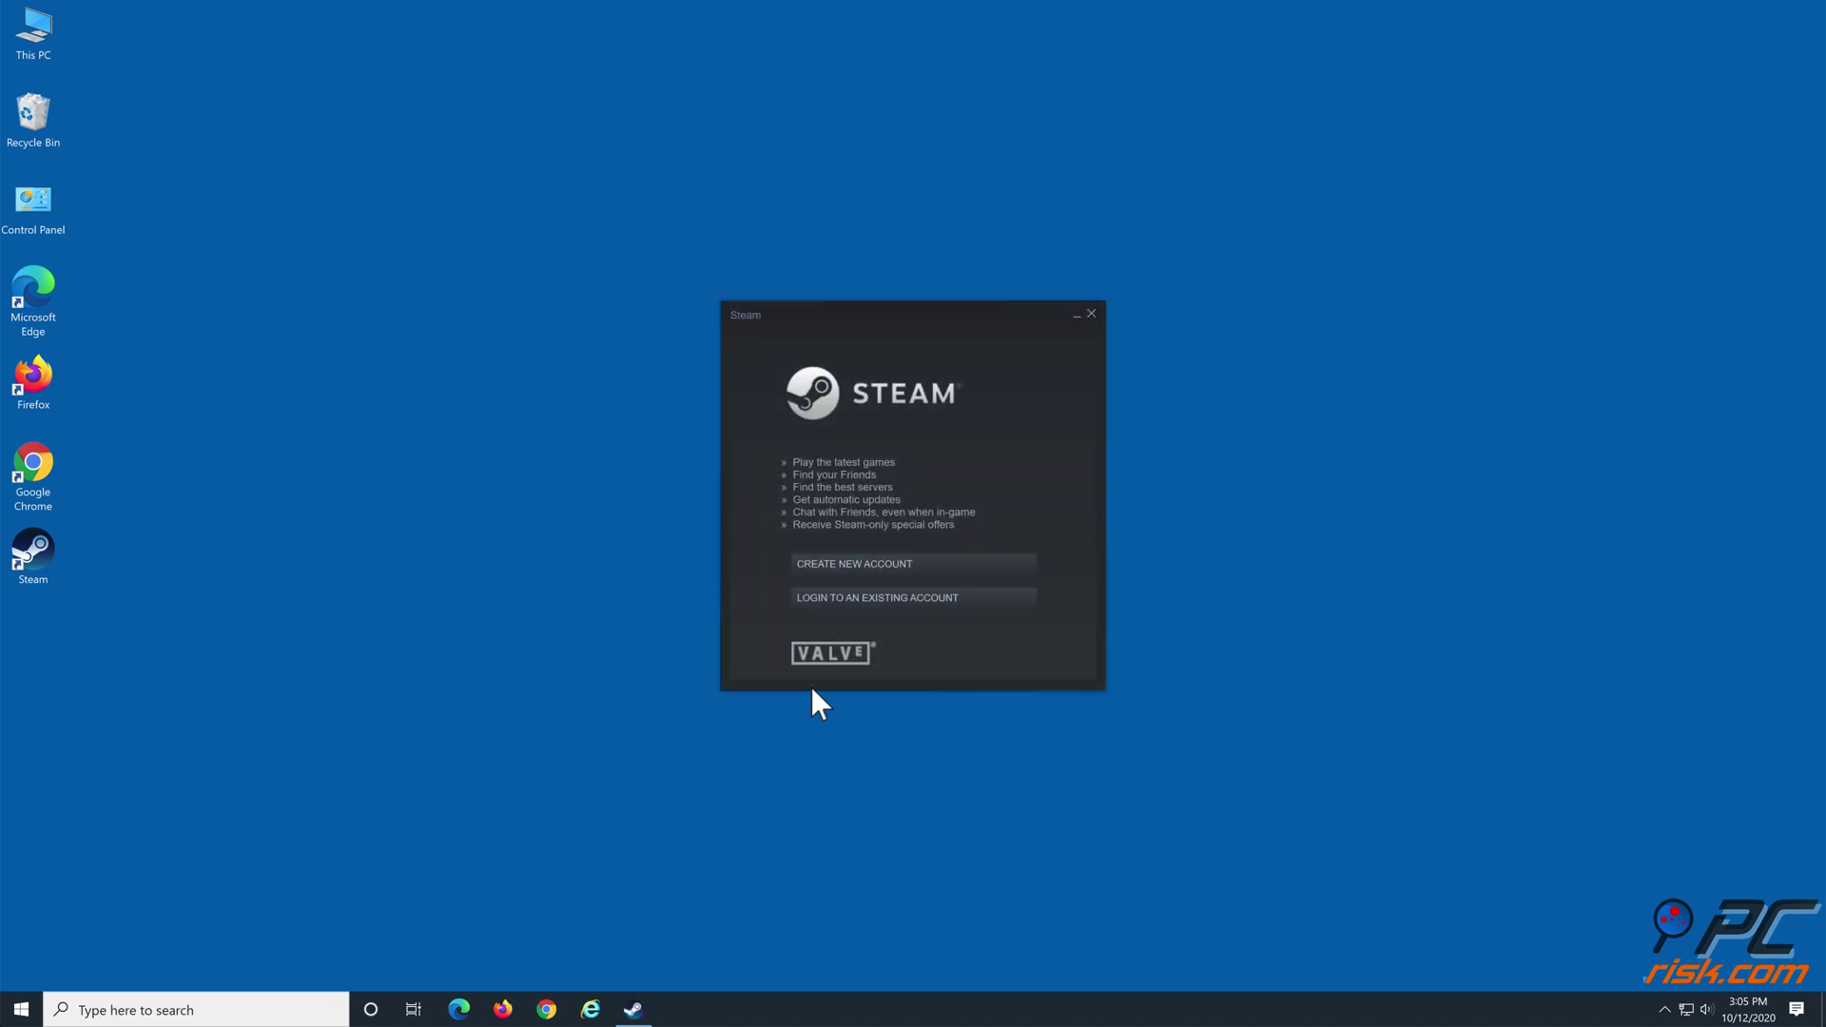
left_click(876, 599)
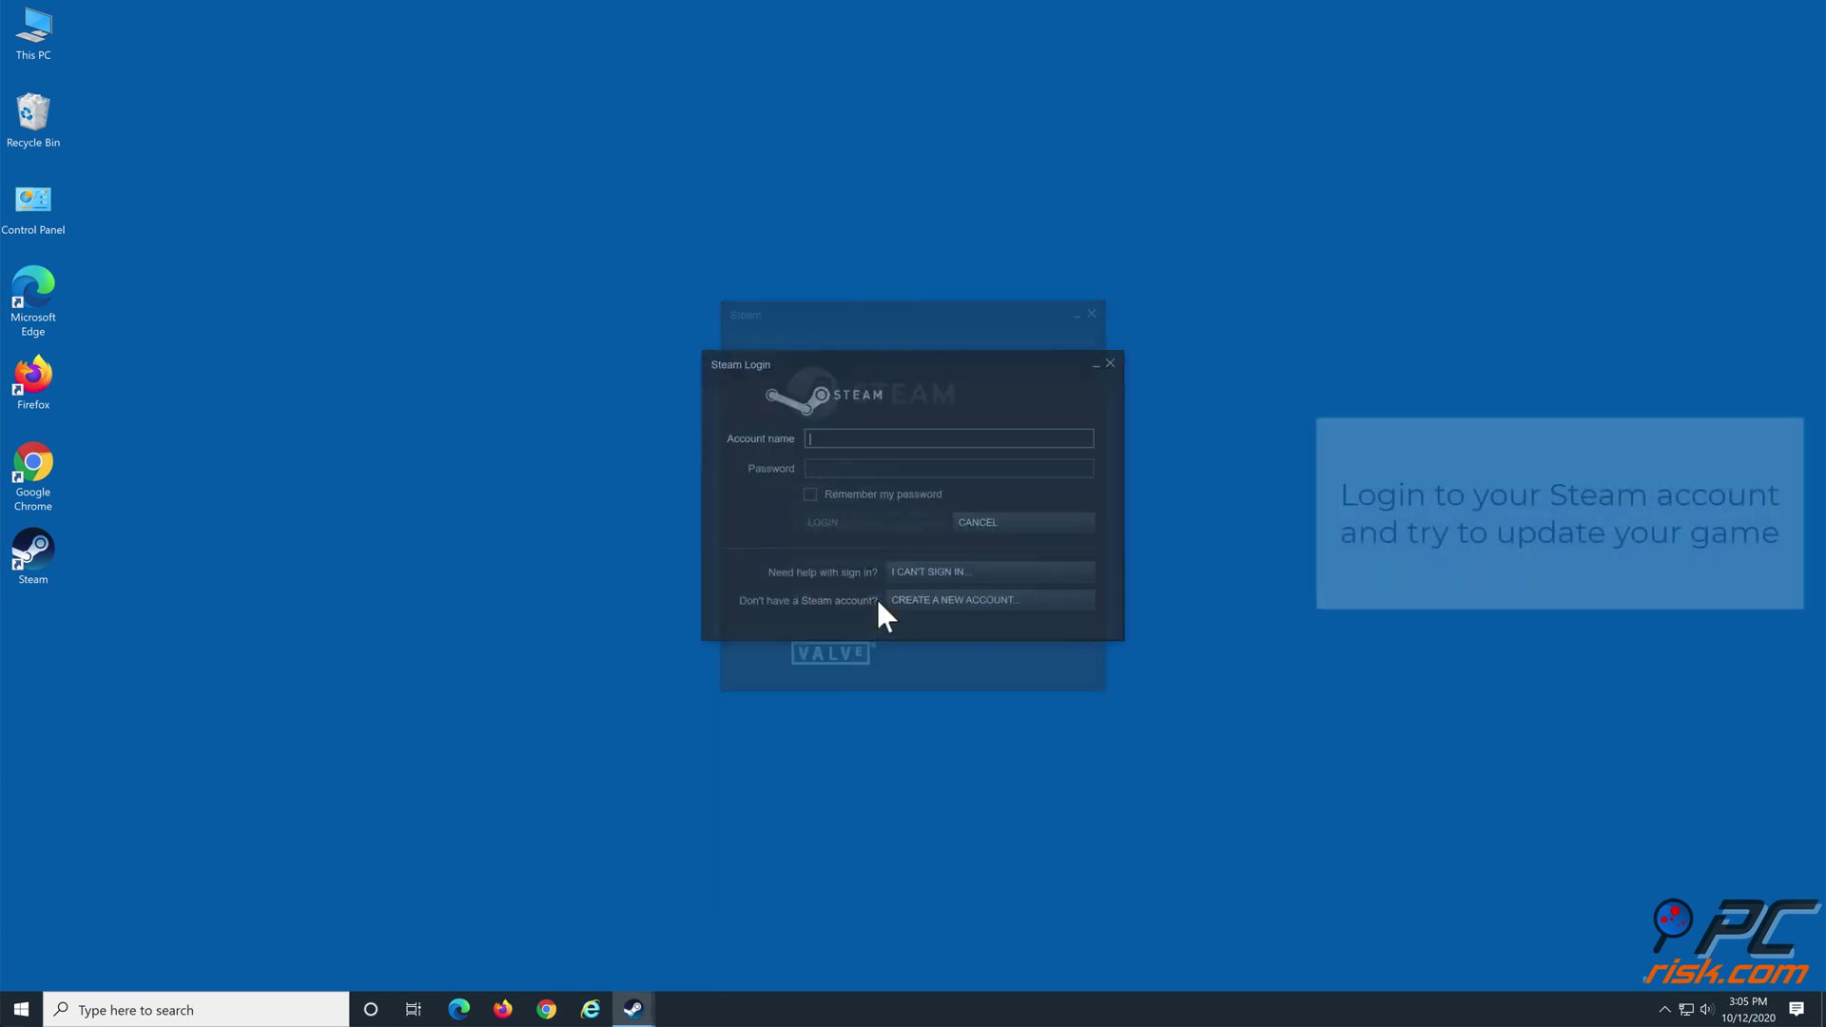
left_click(865, 468)
type("p")
key("BackSpace")
type("pa******")
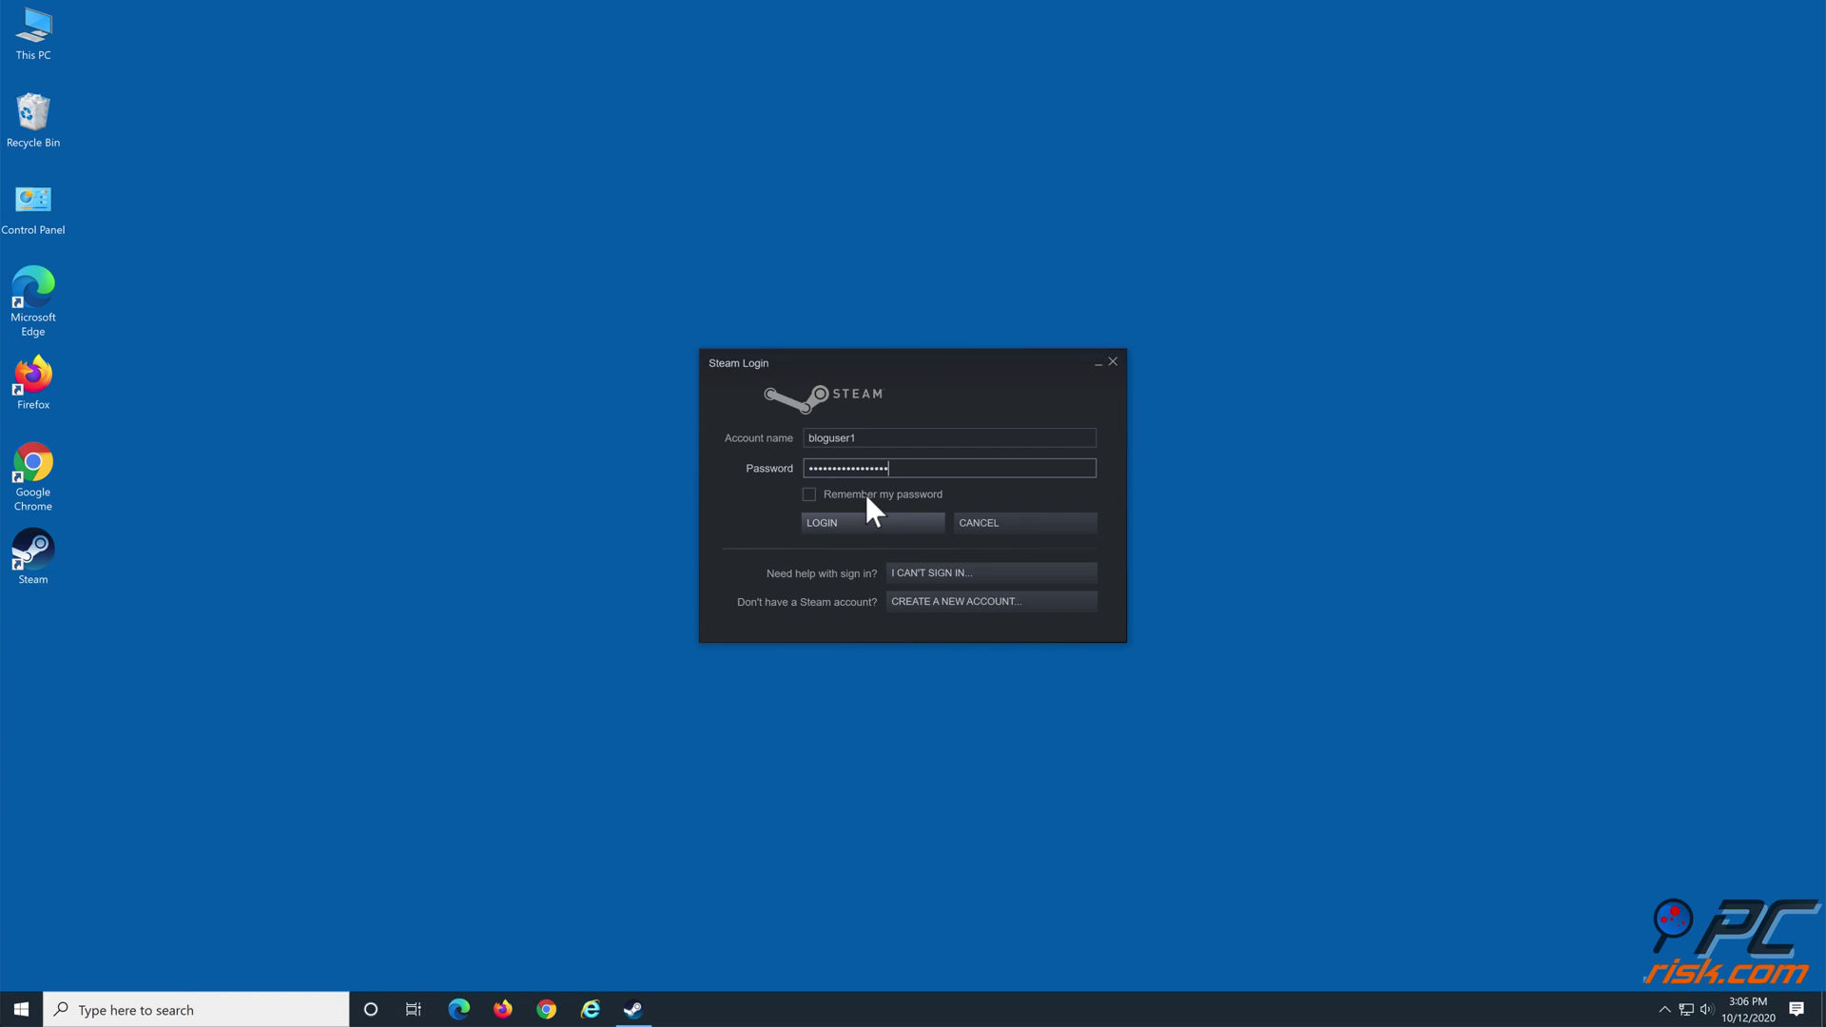
left_click(863, 519)
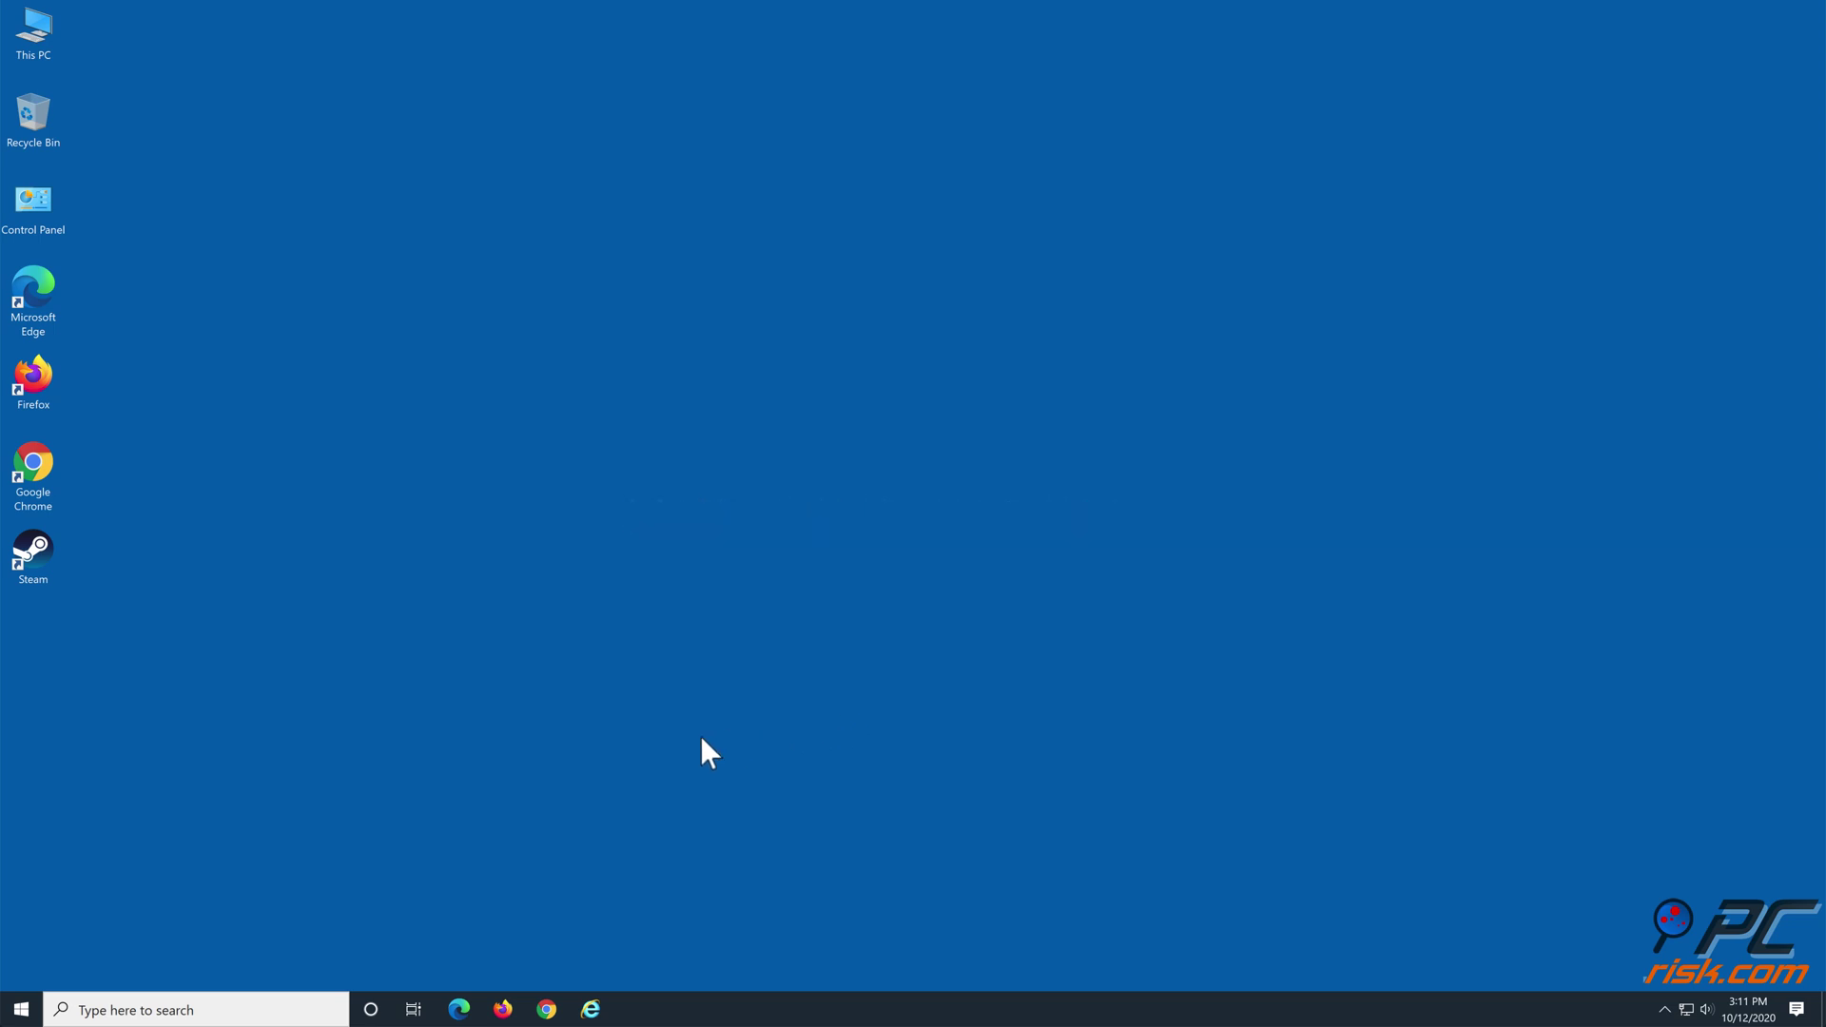
Run 'netsh winsock reset' in an administrator Command Prompt, then close it
left_click(176, 1010)
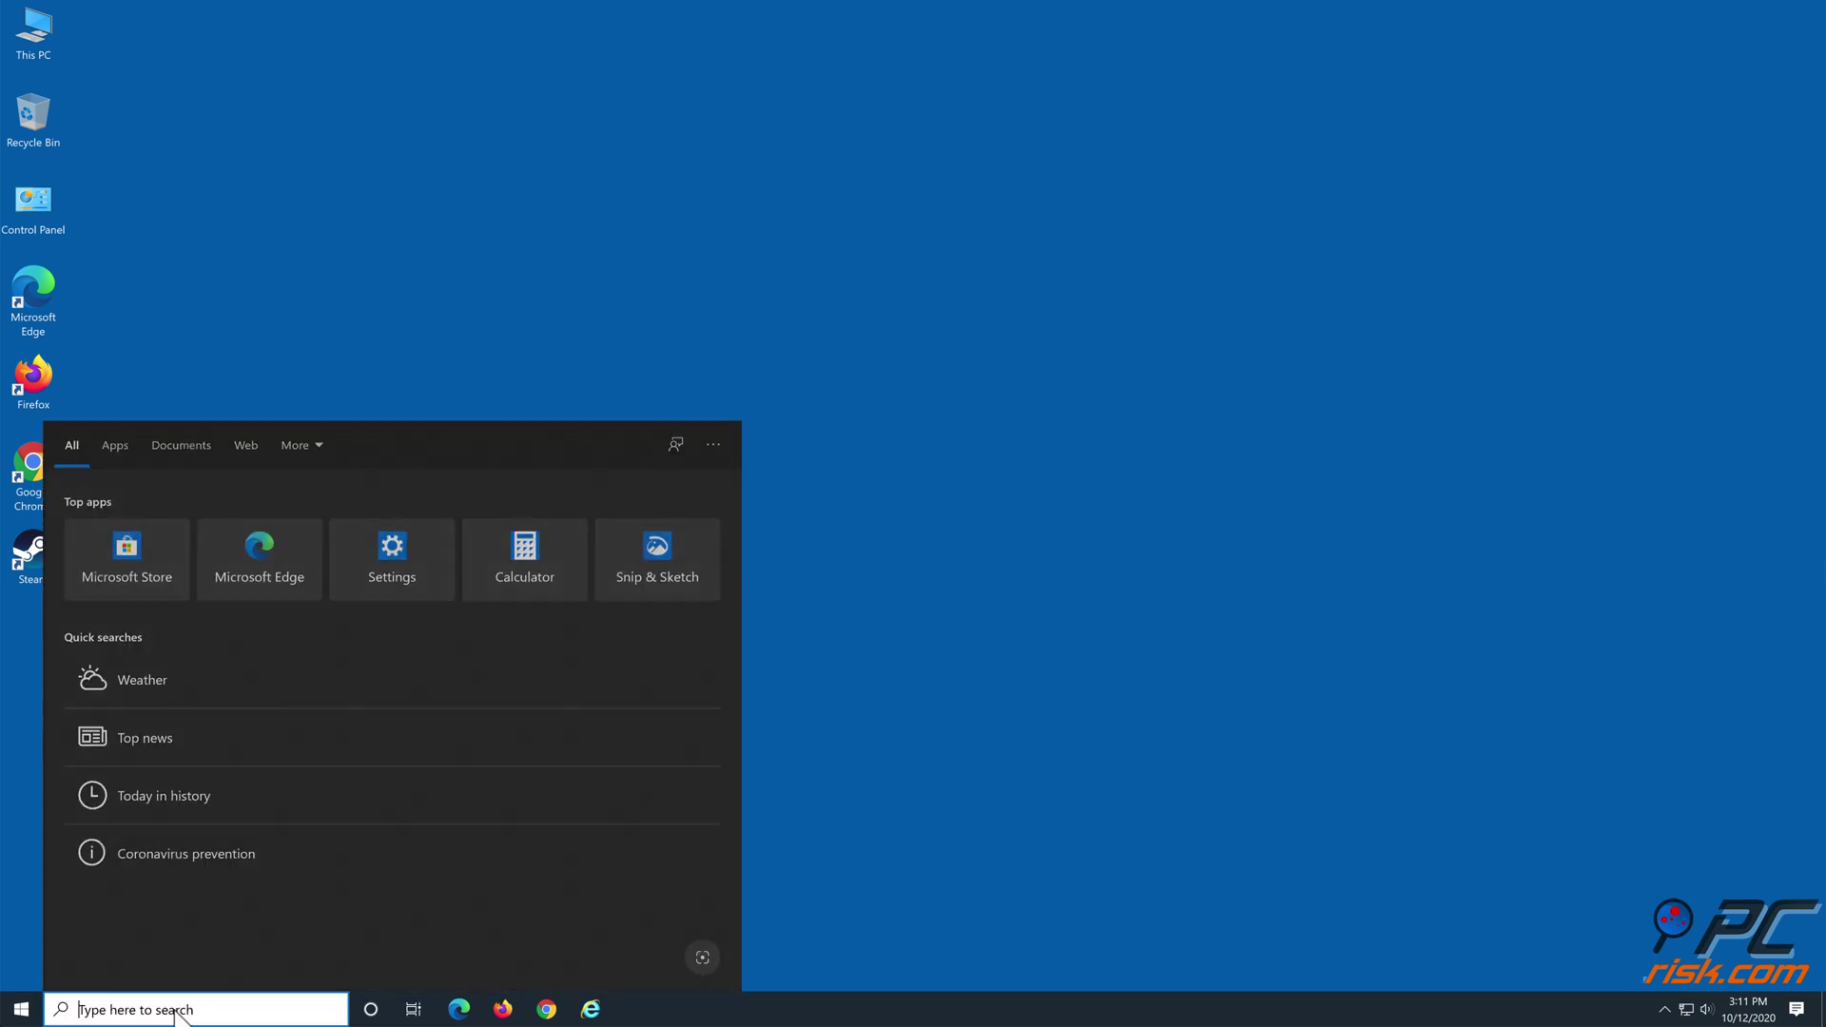
type("cmd")
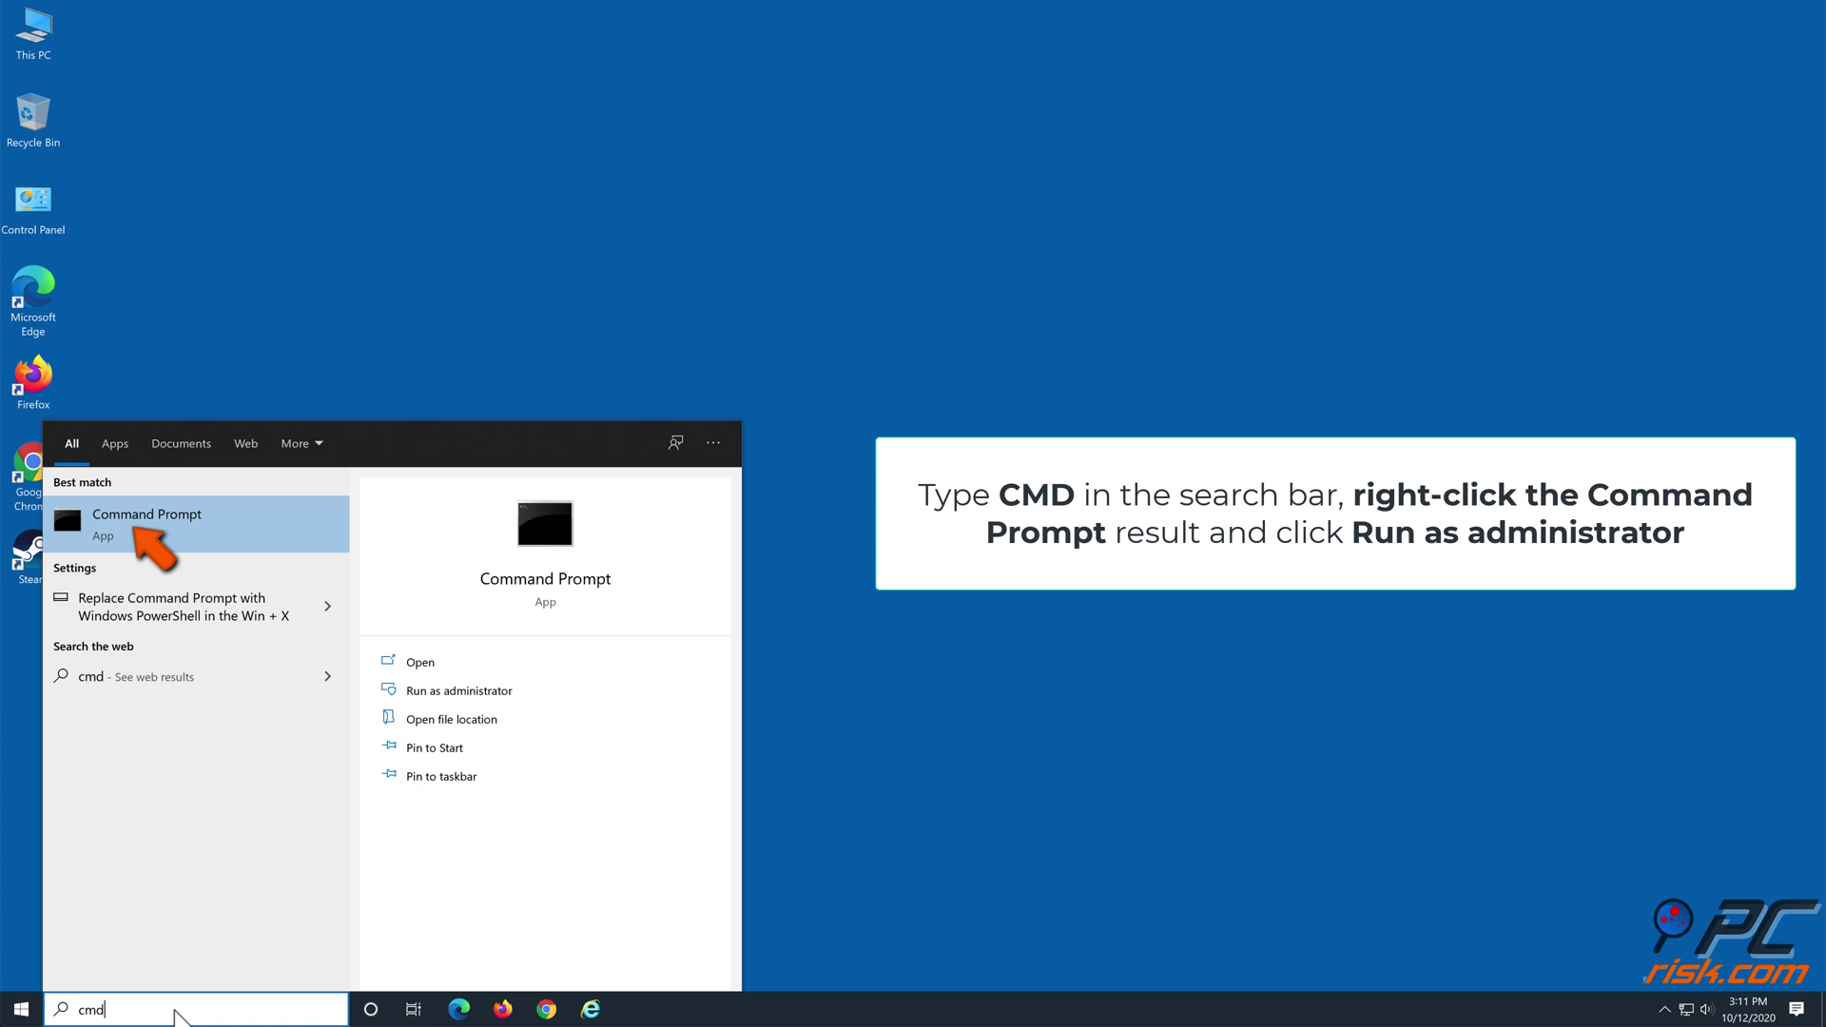
right_click(199, 520)
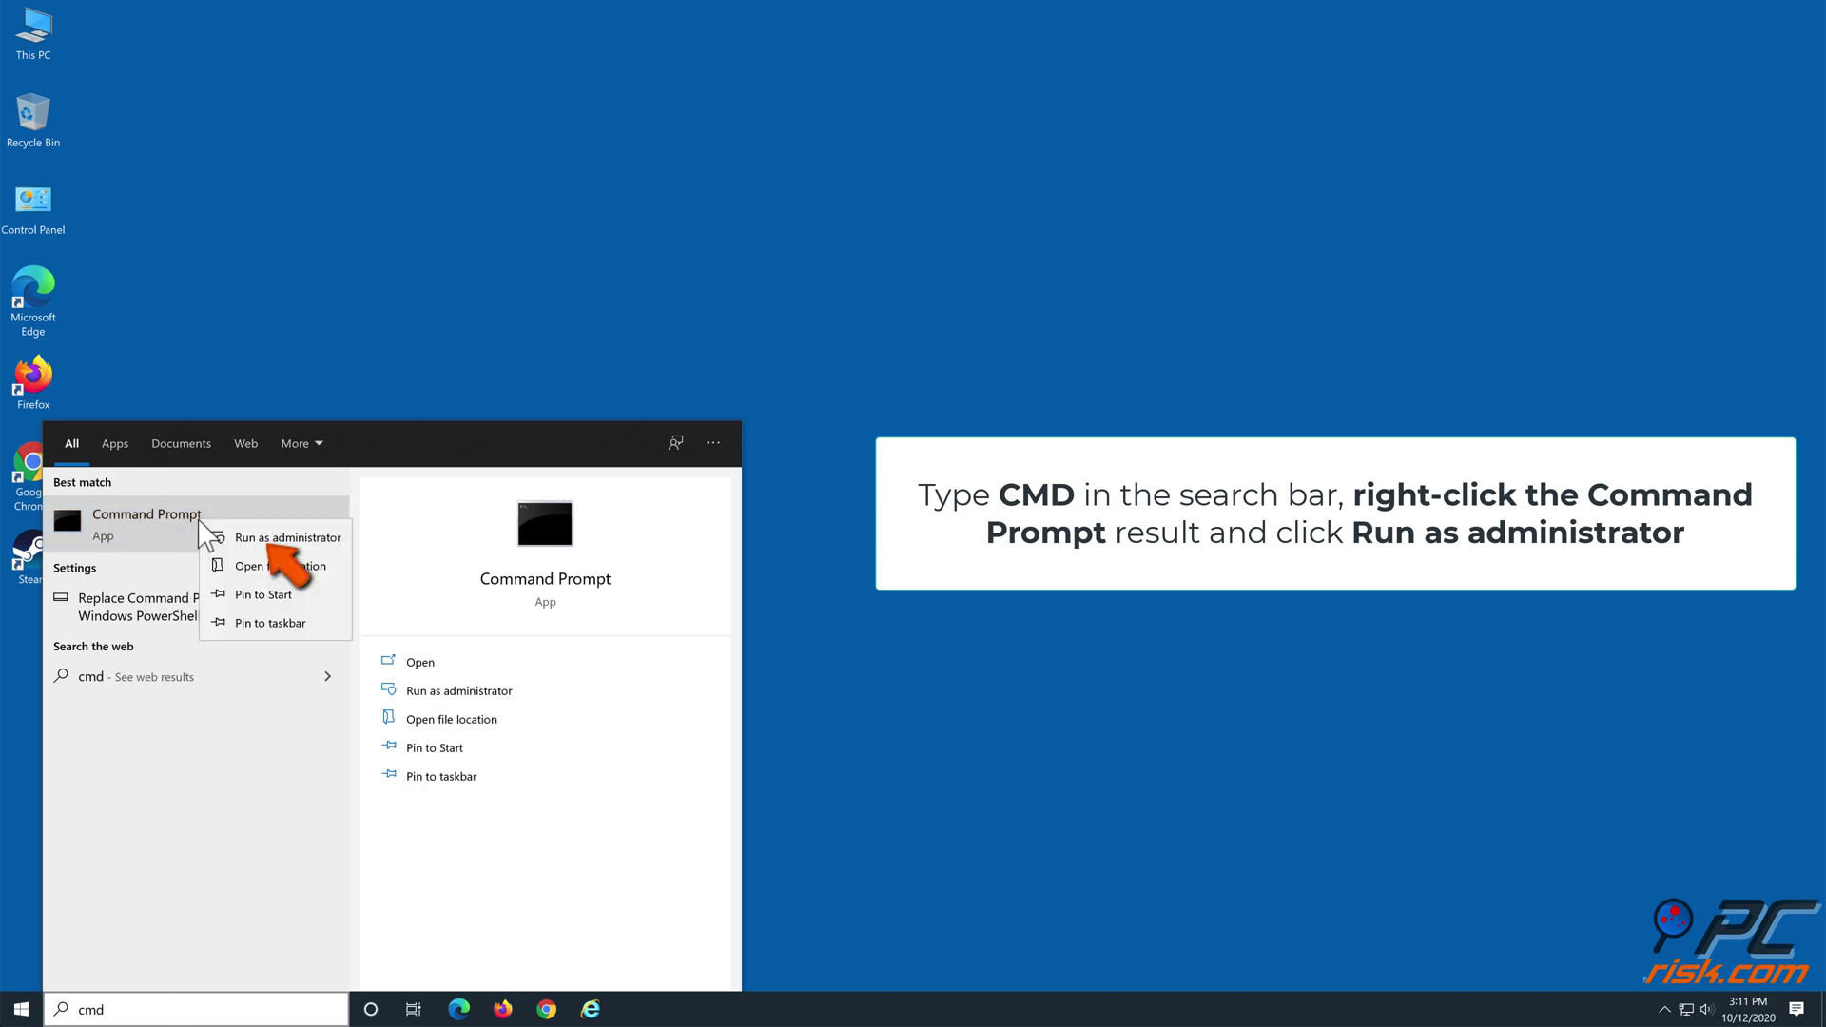
left_click(276, 539)
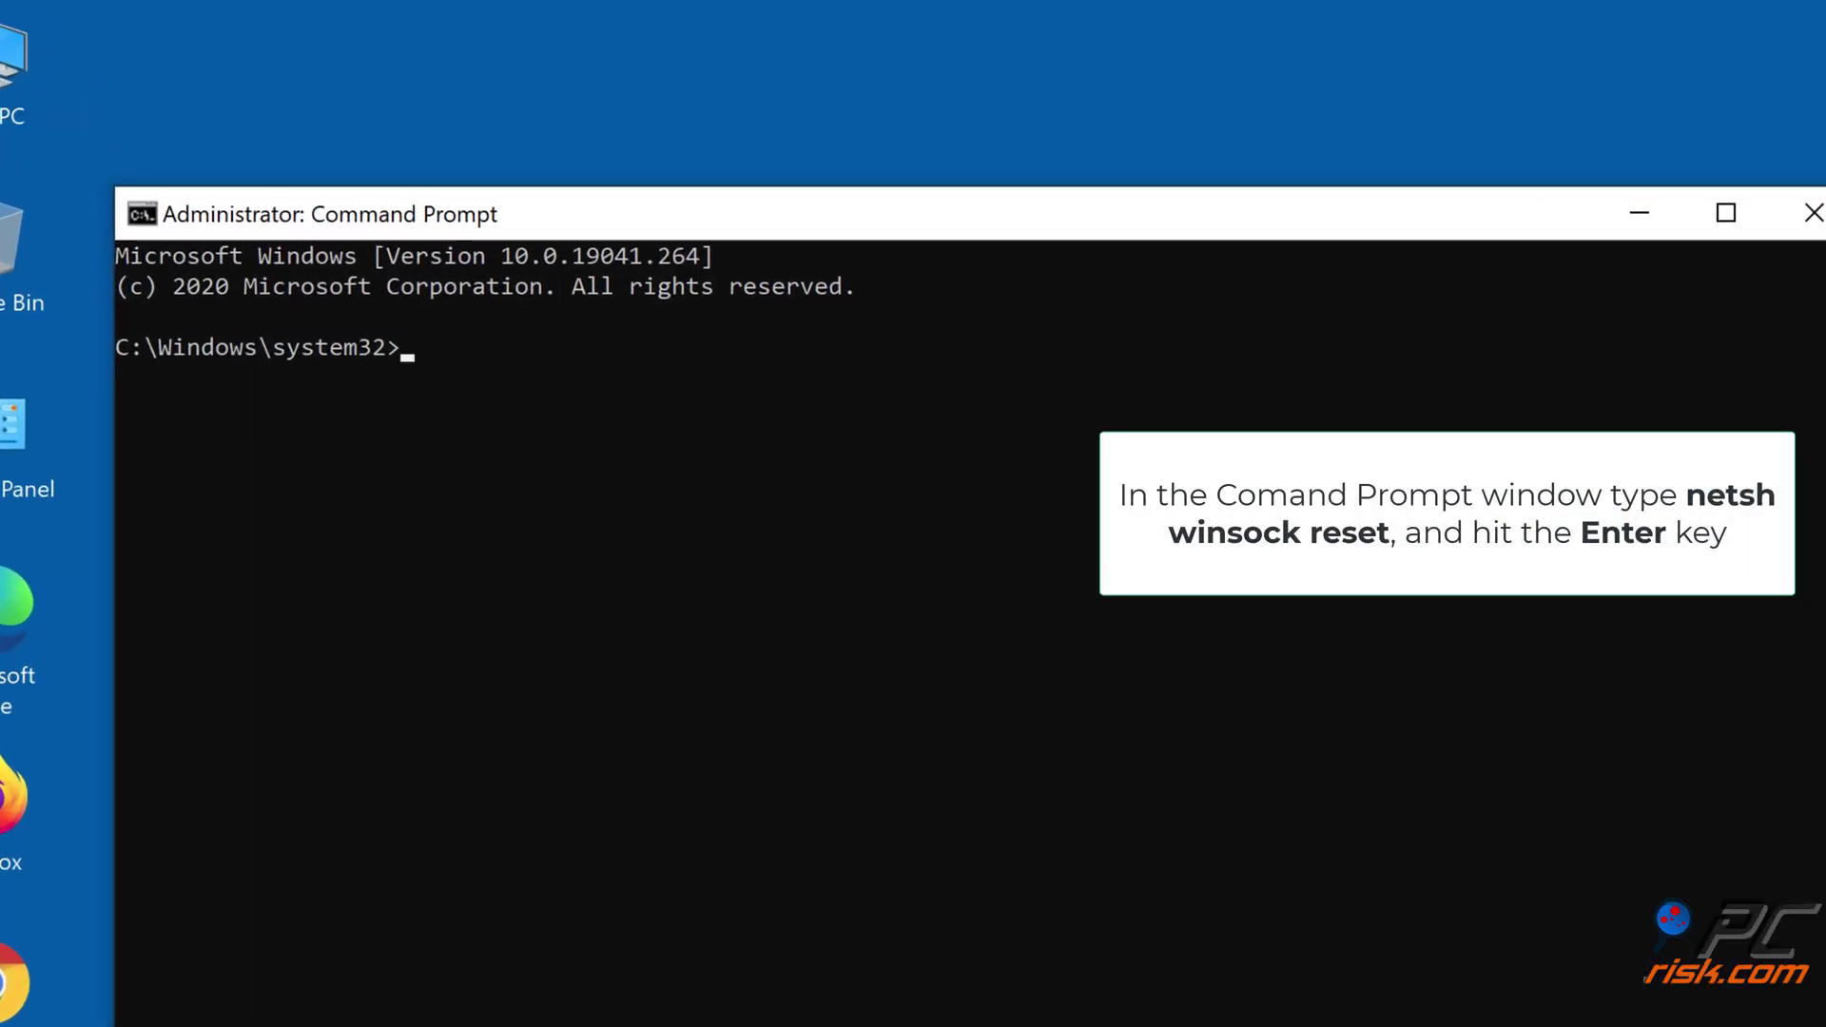
type("netsh wi")
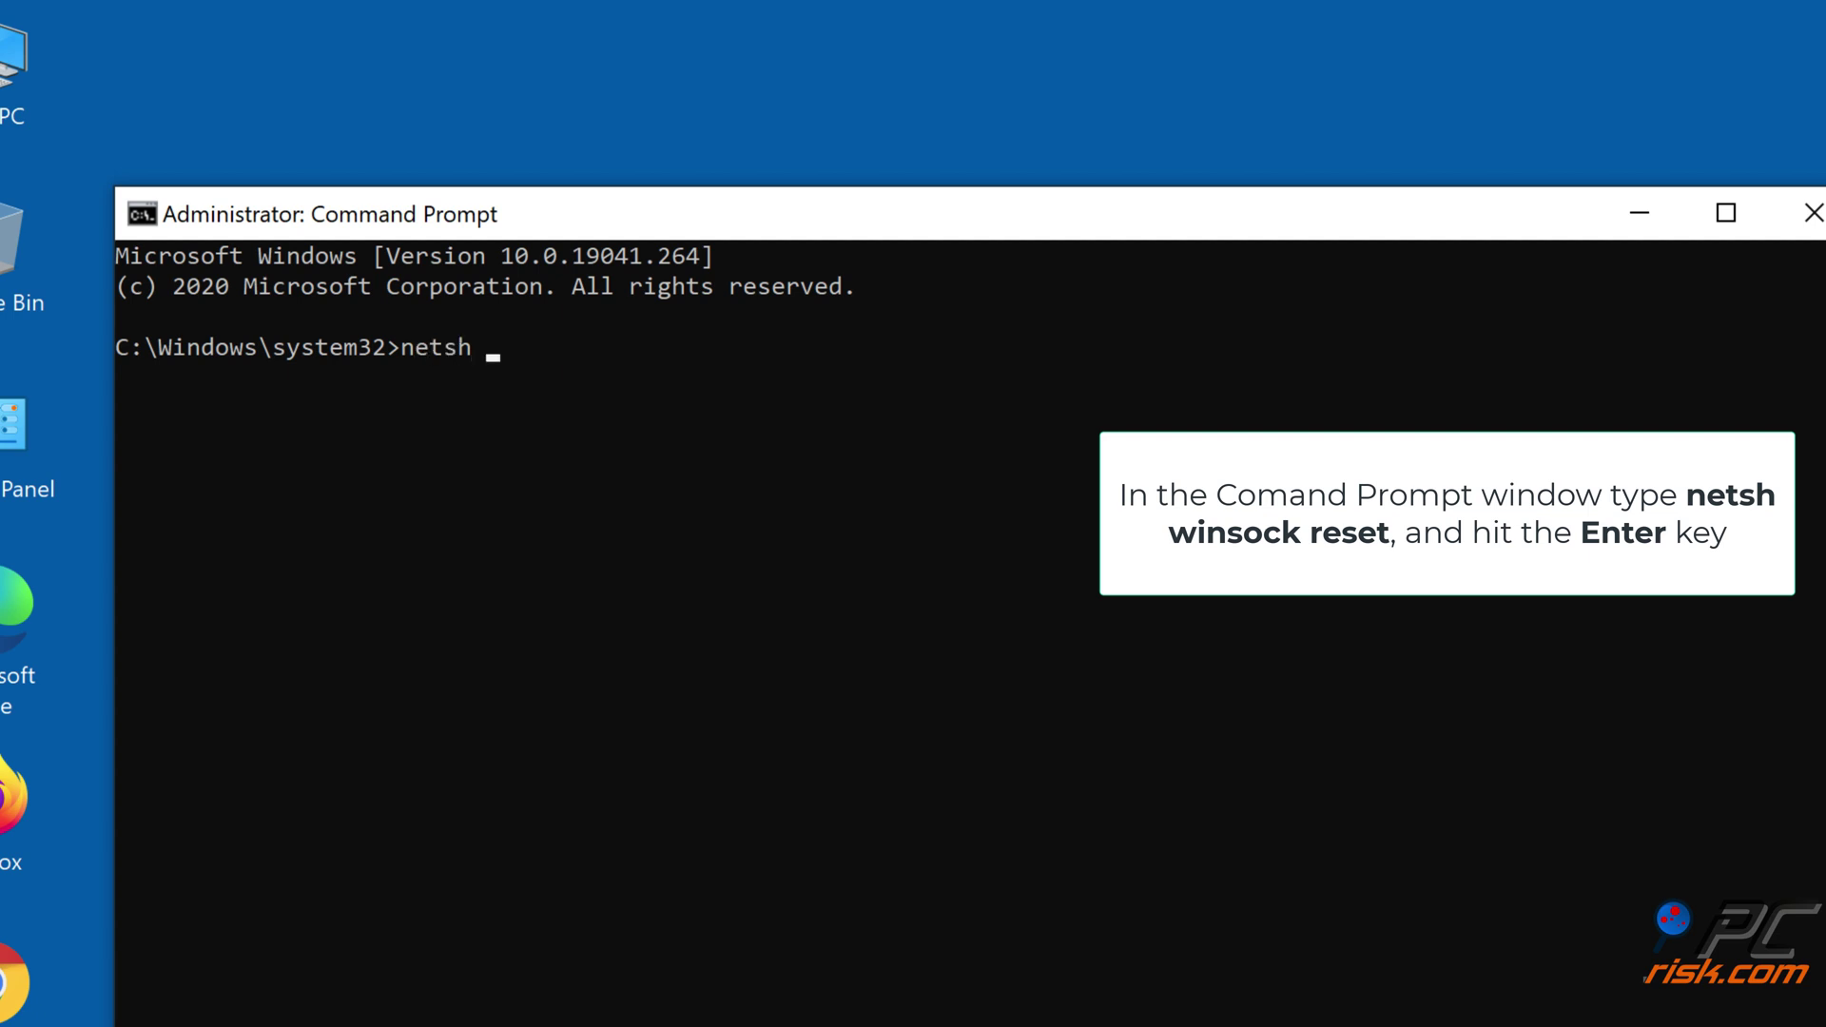
type("nsock reset")
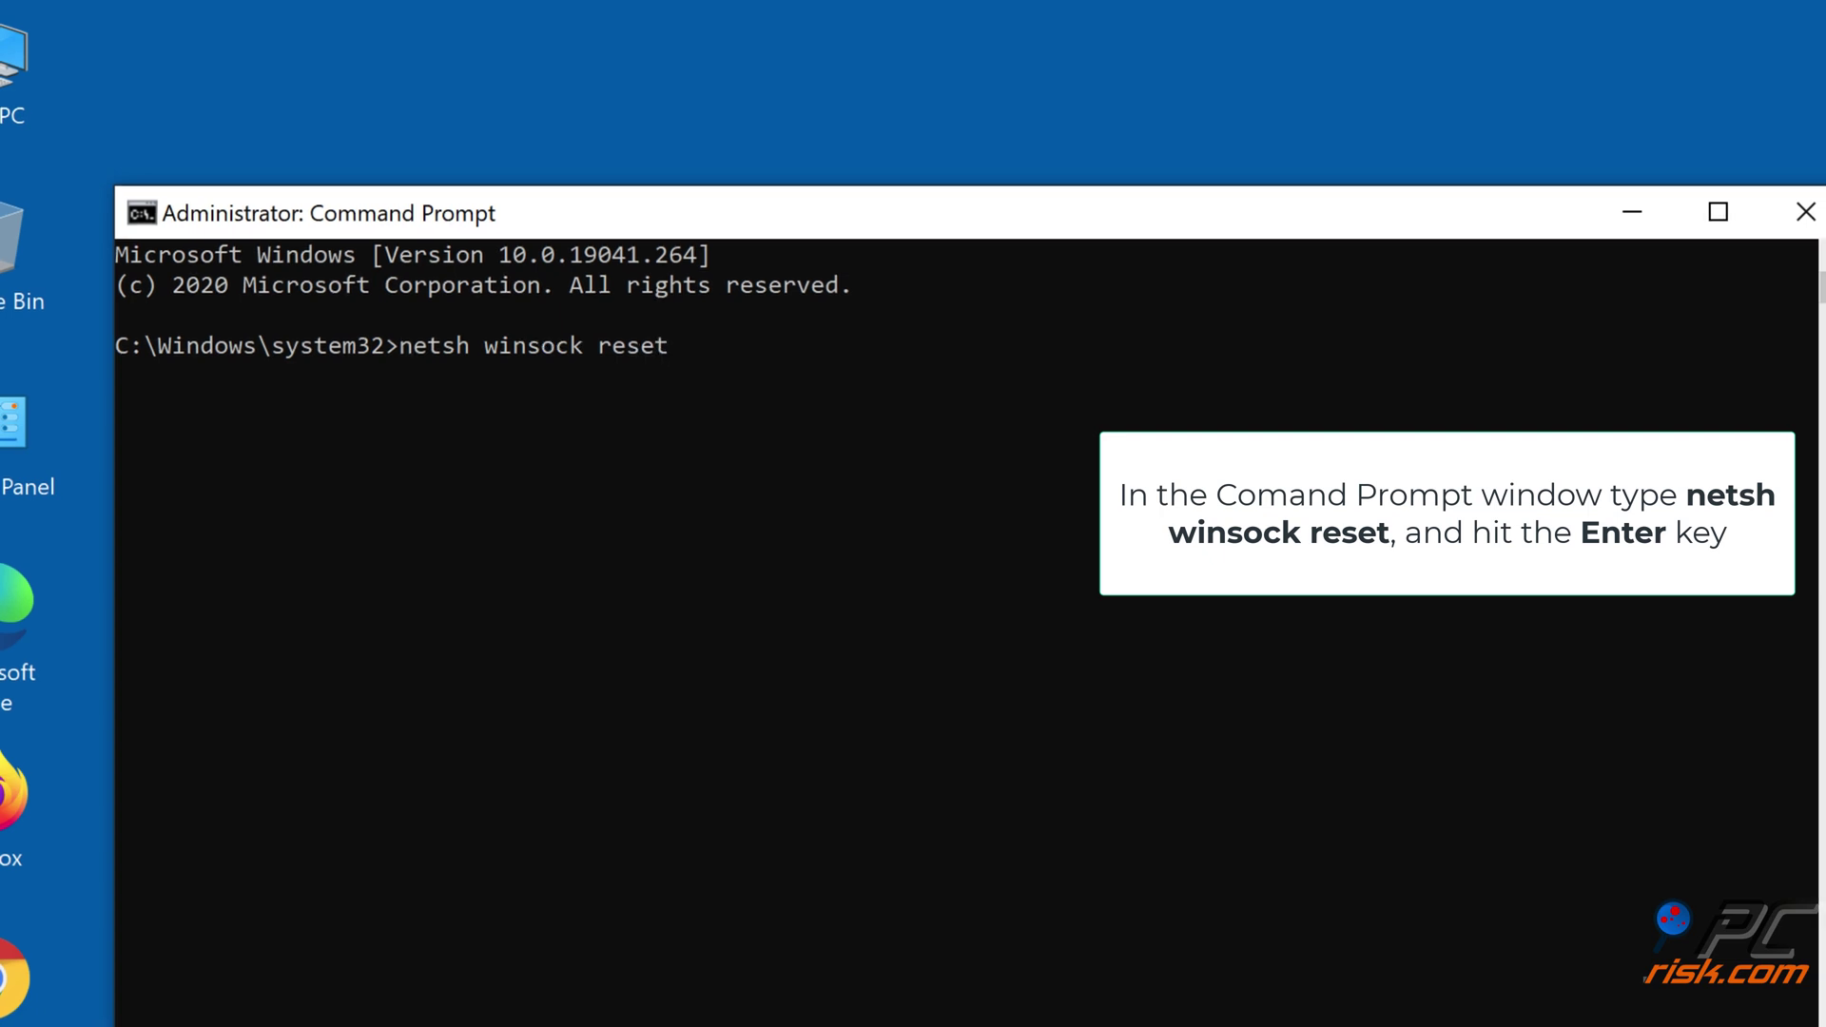
key("Return")
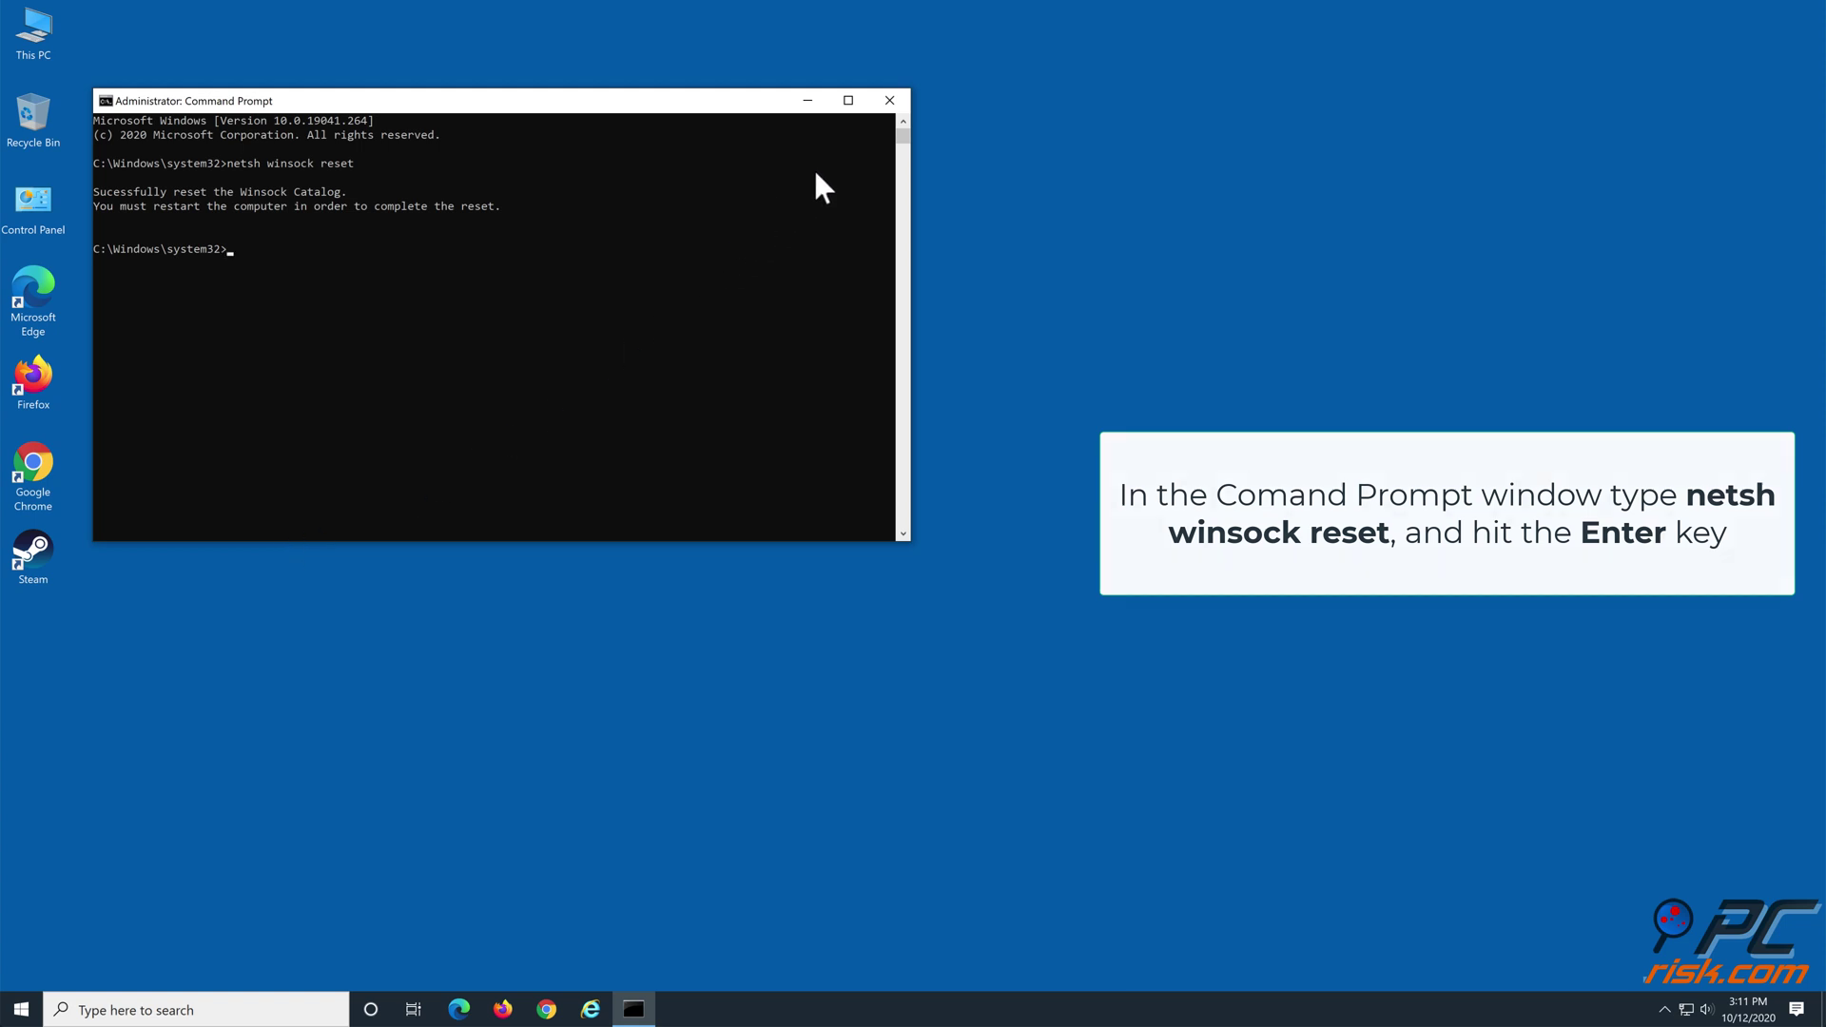
left_click(887, 101)
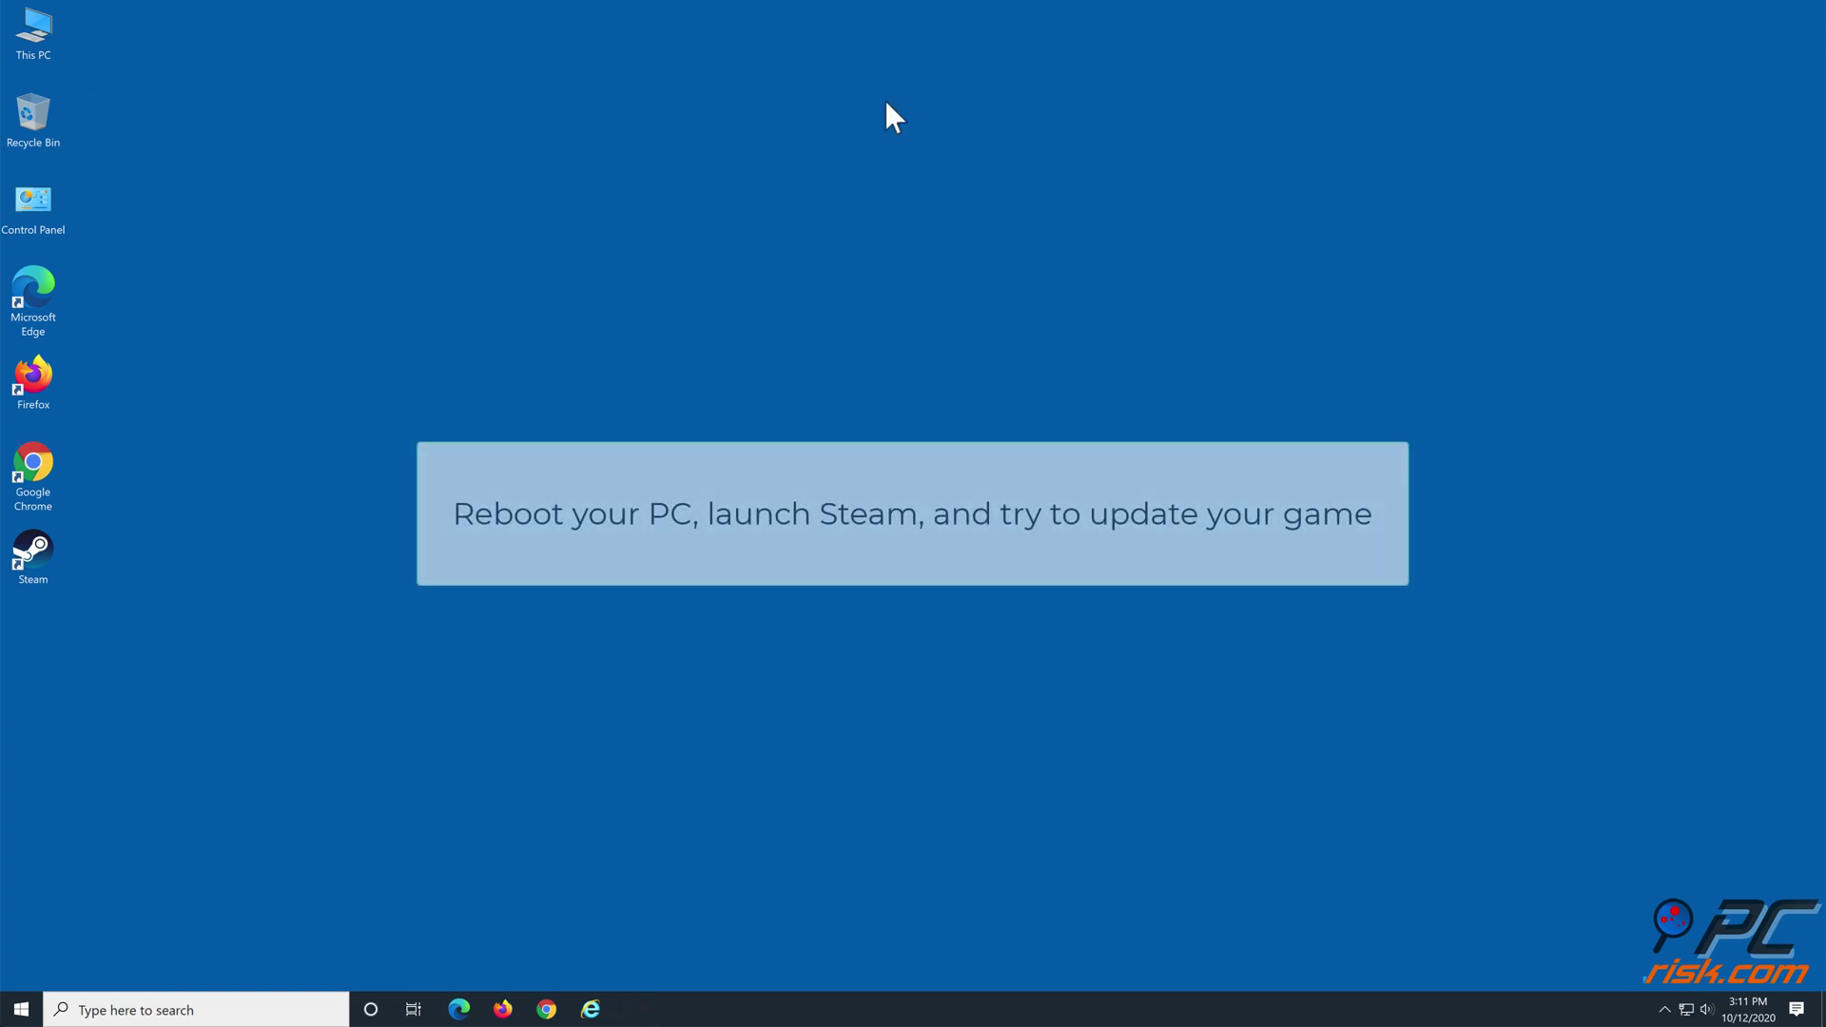
Restart Windows from the Start menu's Power options to apply the Winsock reset
left_click(23, 1006)
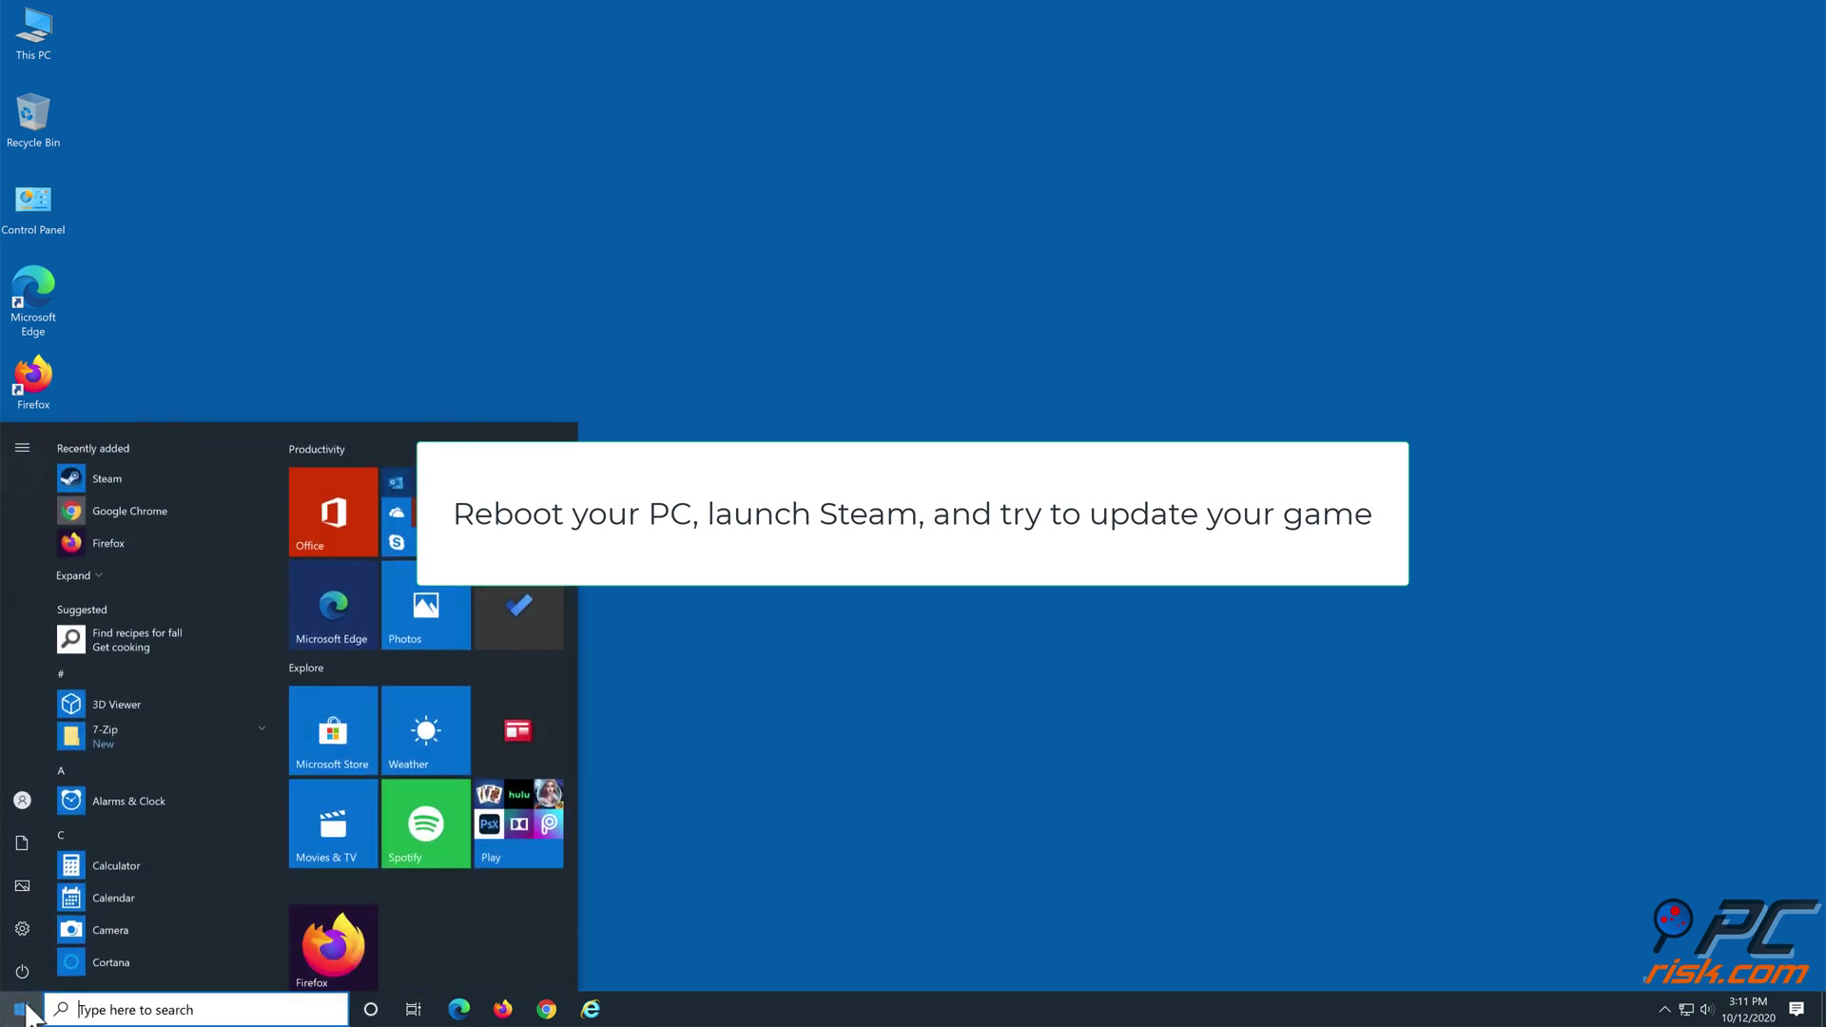
left_click(22, 970)
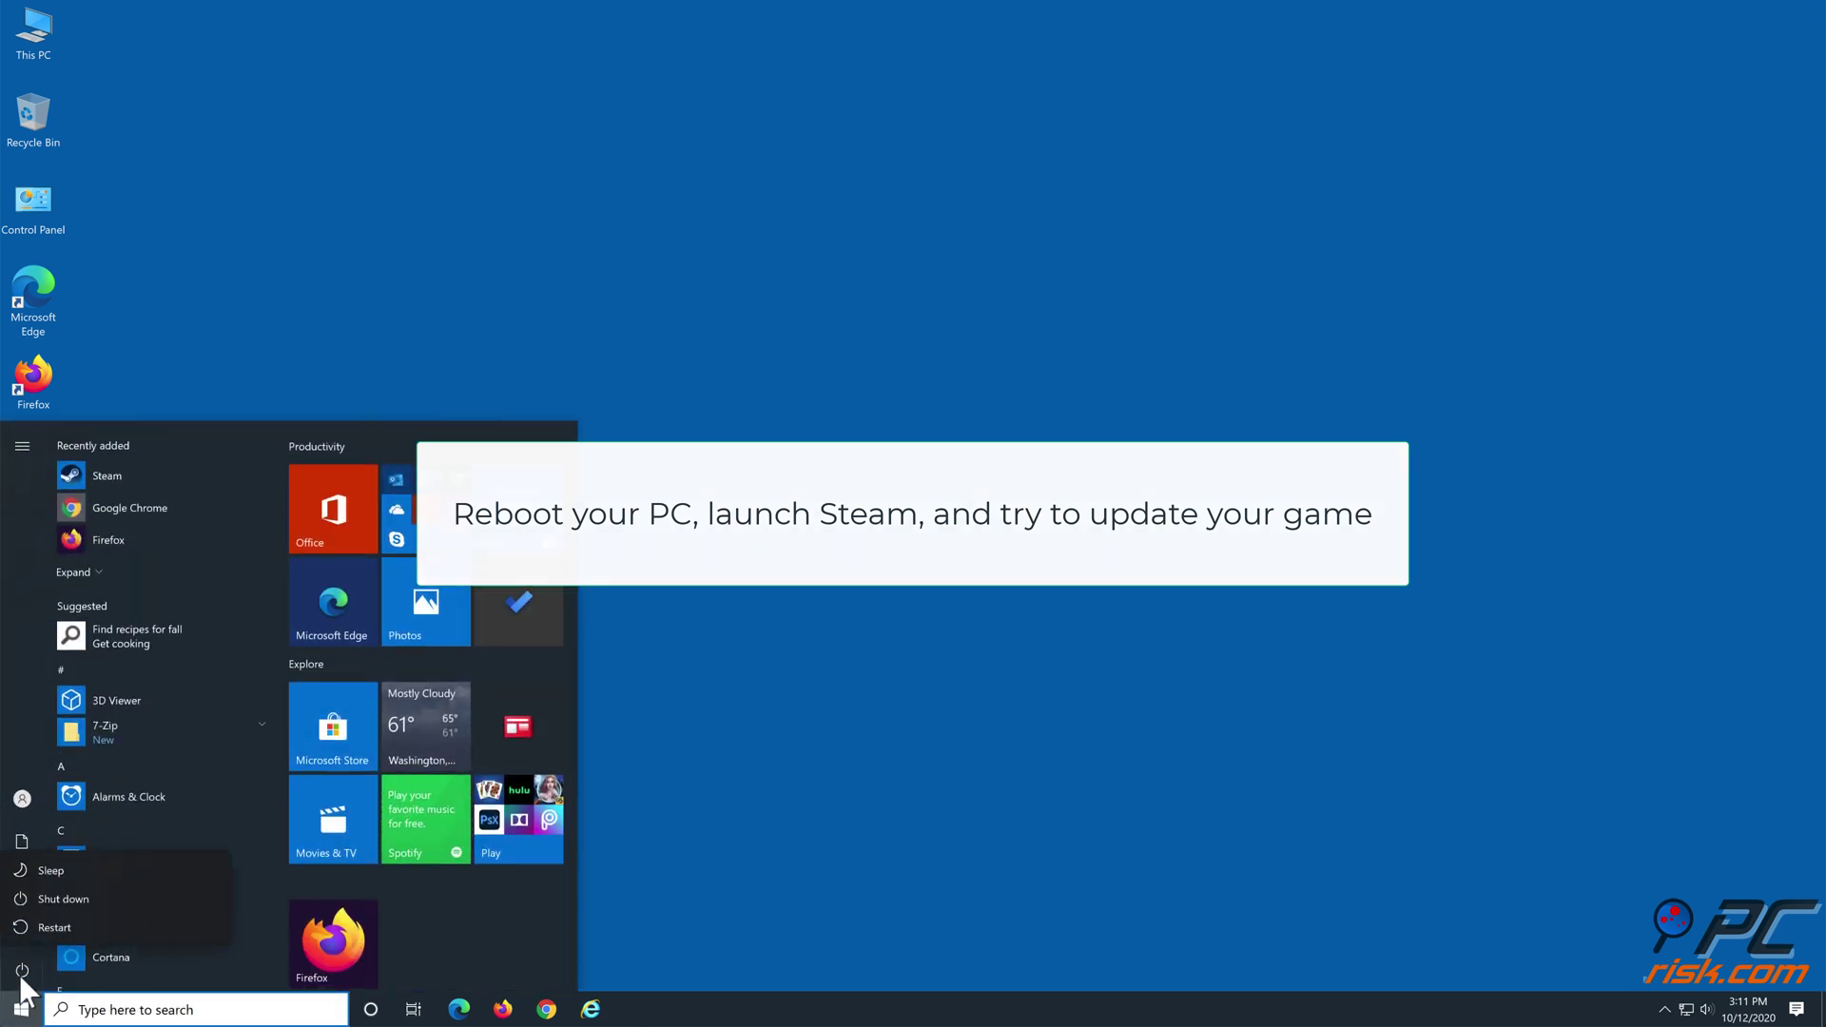
left_click(54, 927)
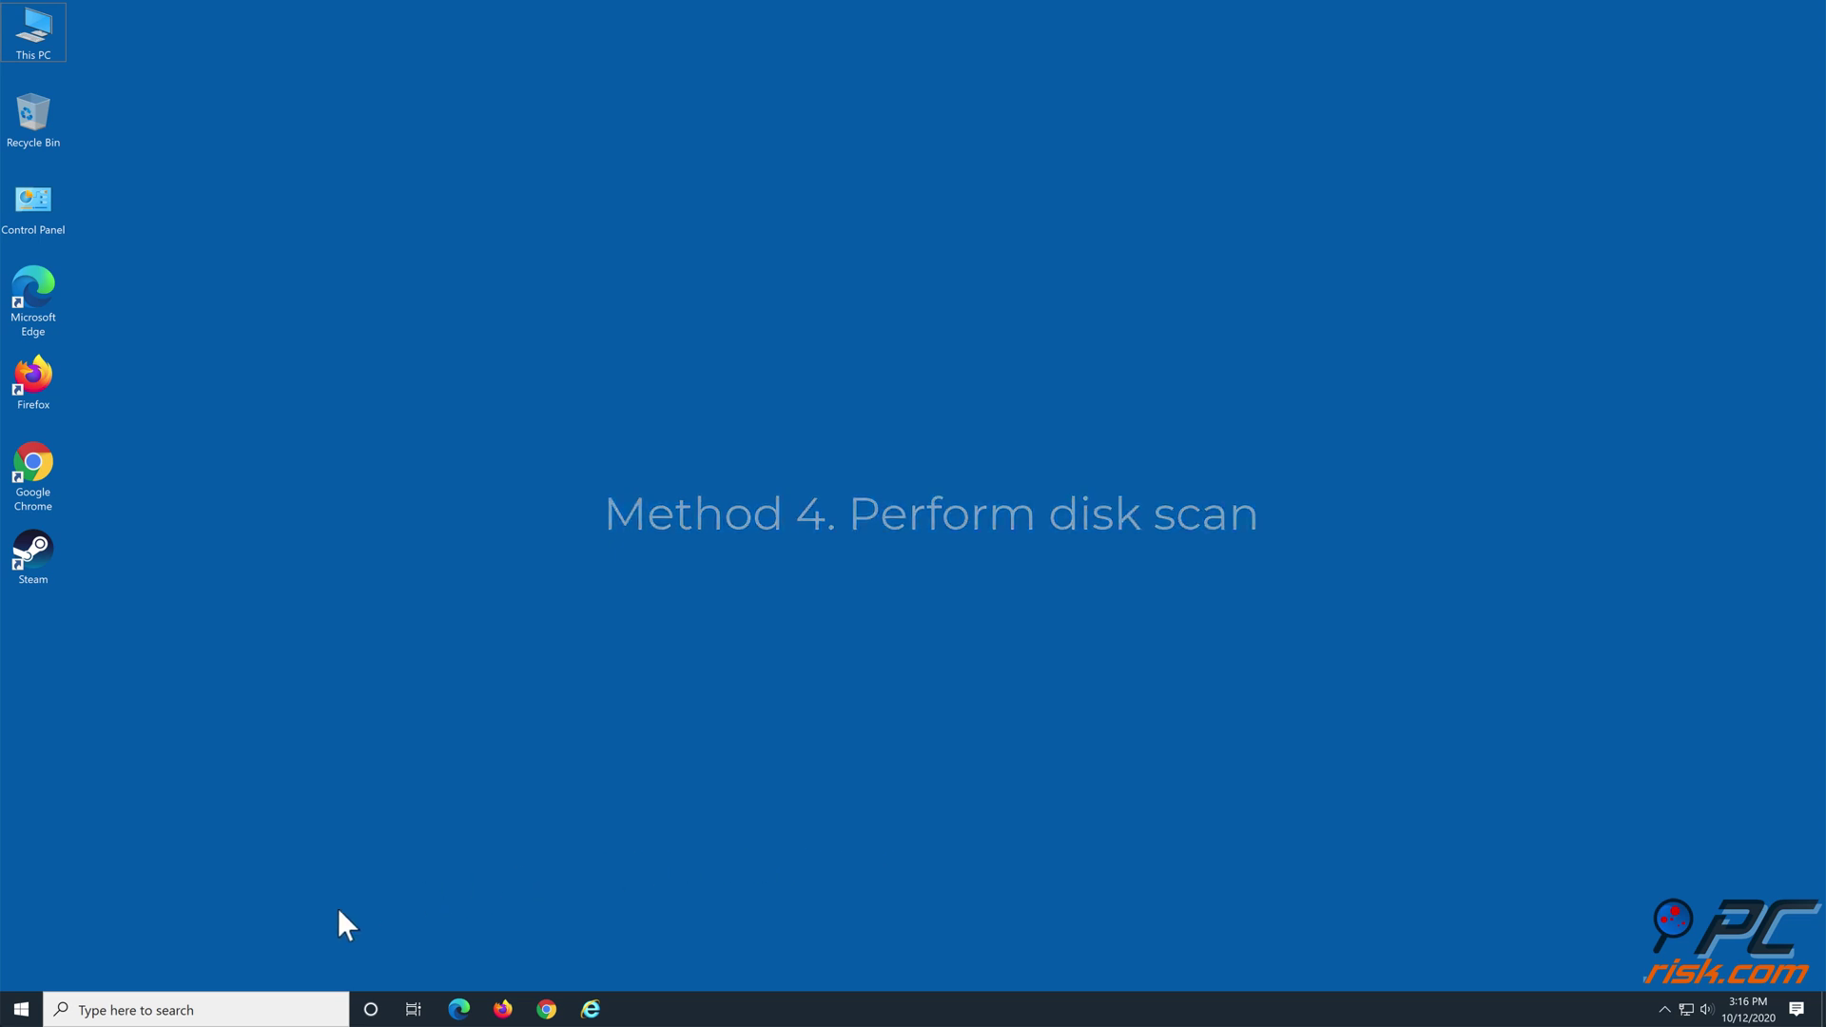
Launch Command Prompt with administrator rights from Windows search
left_click(228, 1010)
type("cmd")
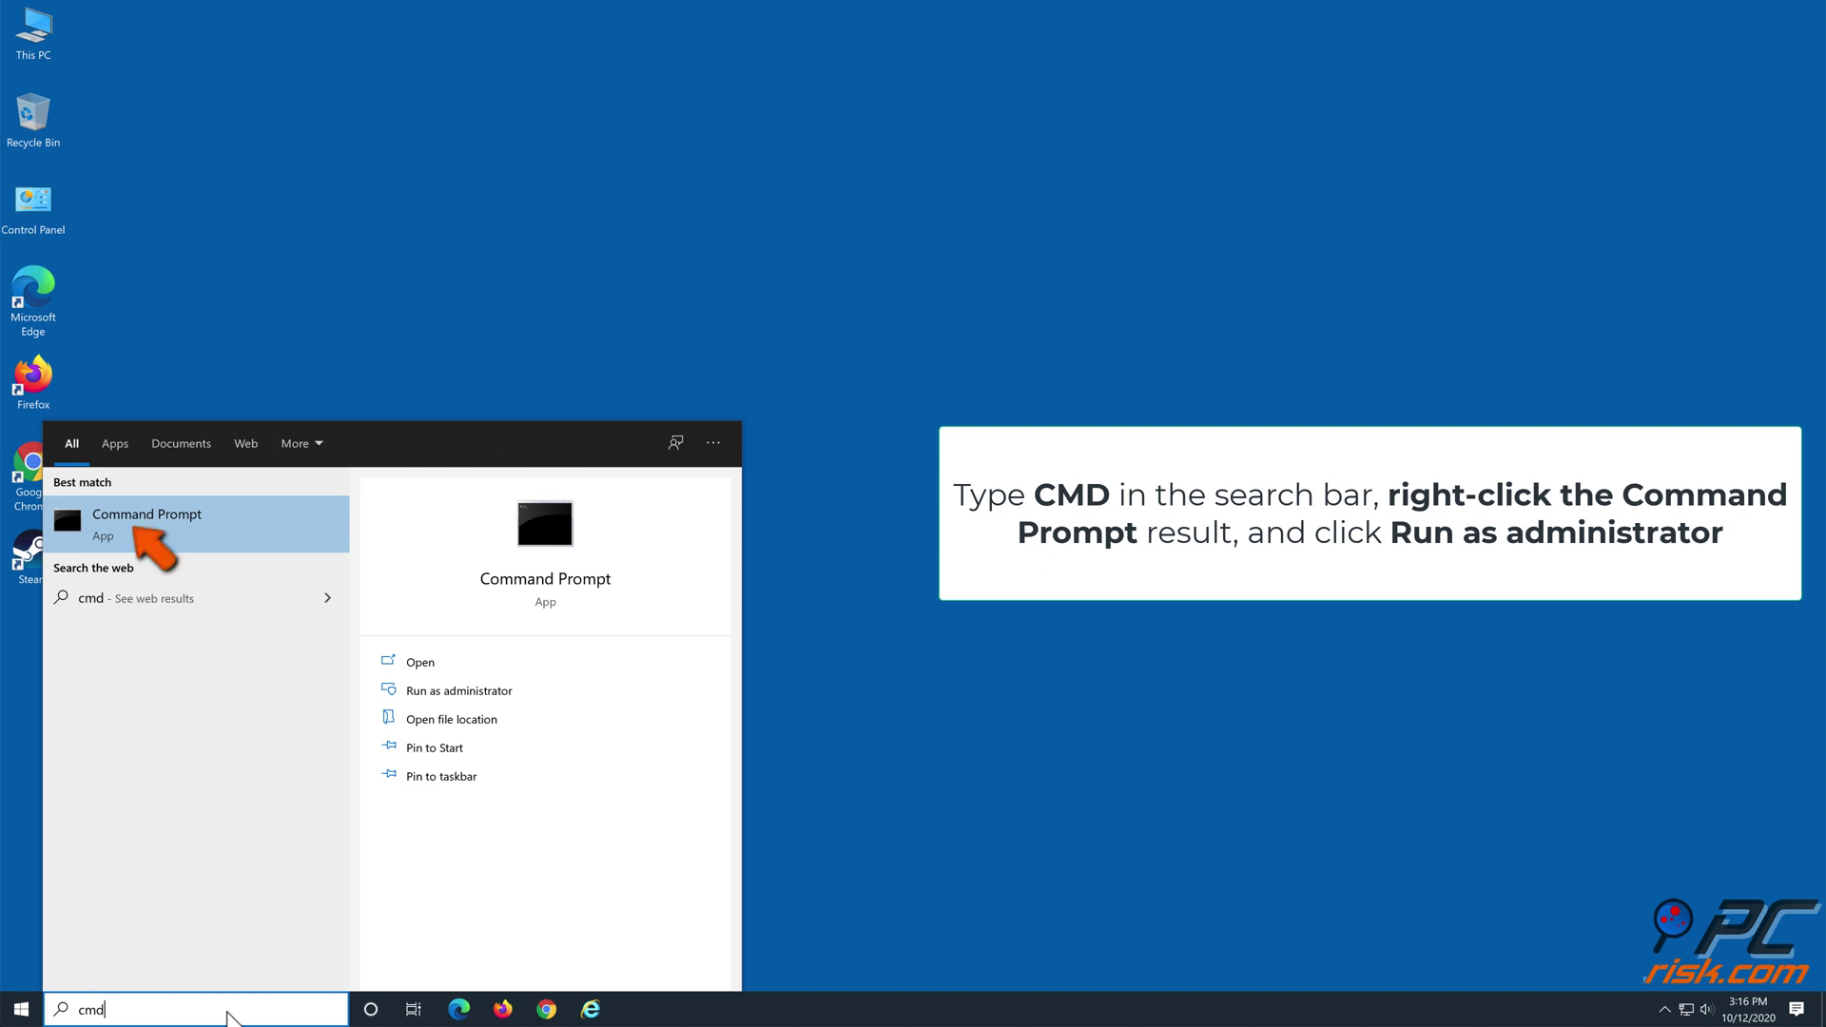
right_click(222, 518)
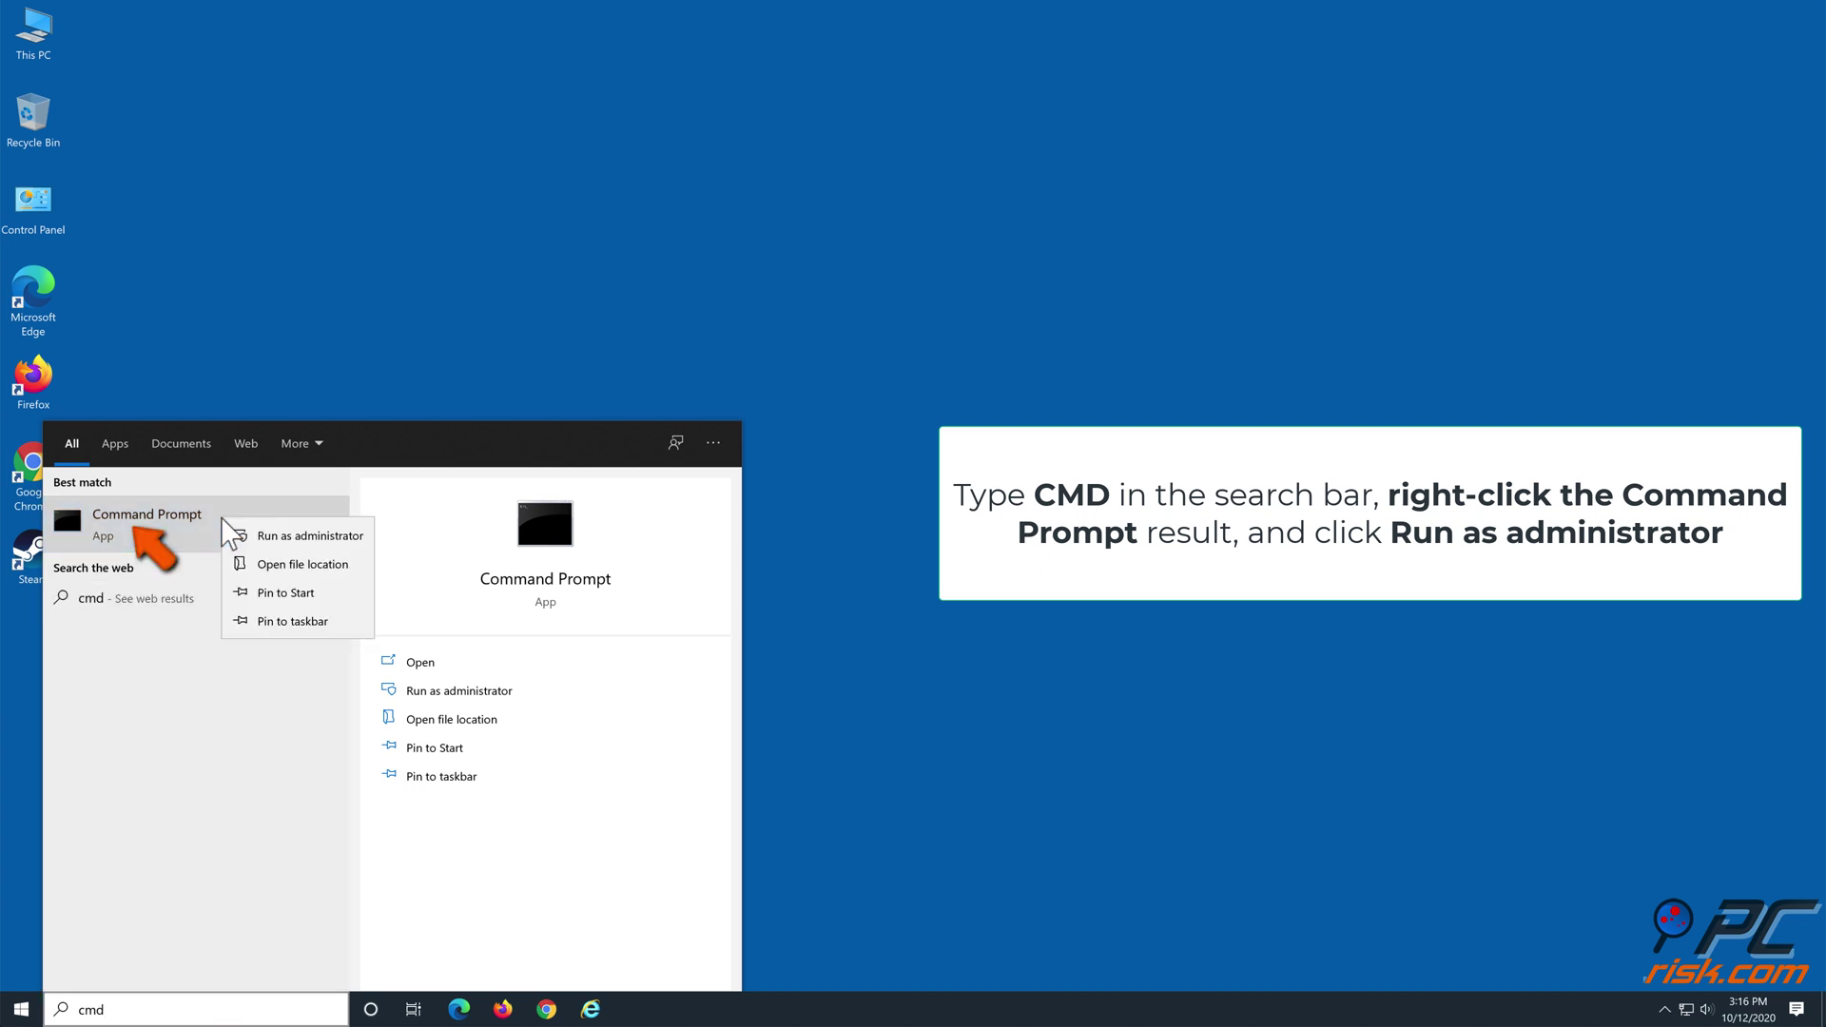
left_click(273, 538)
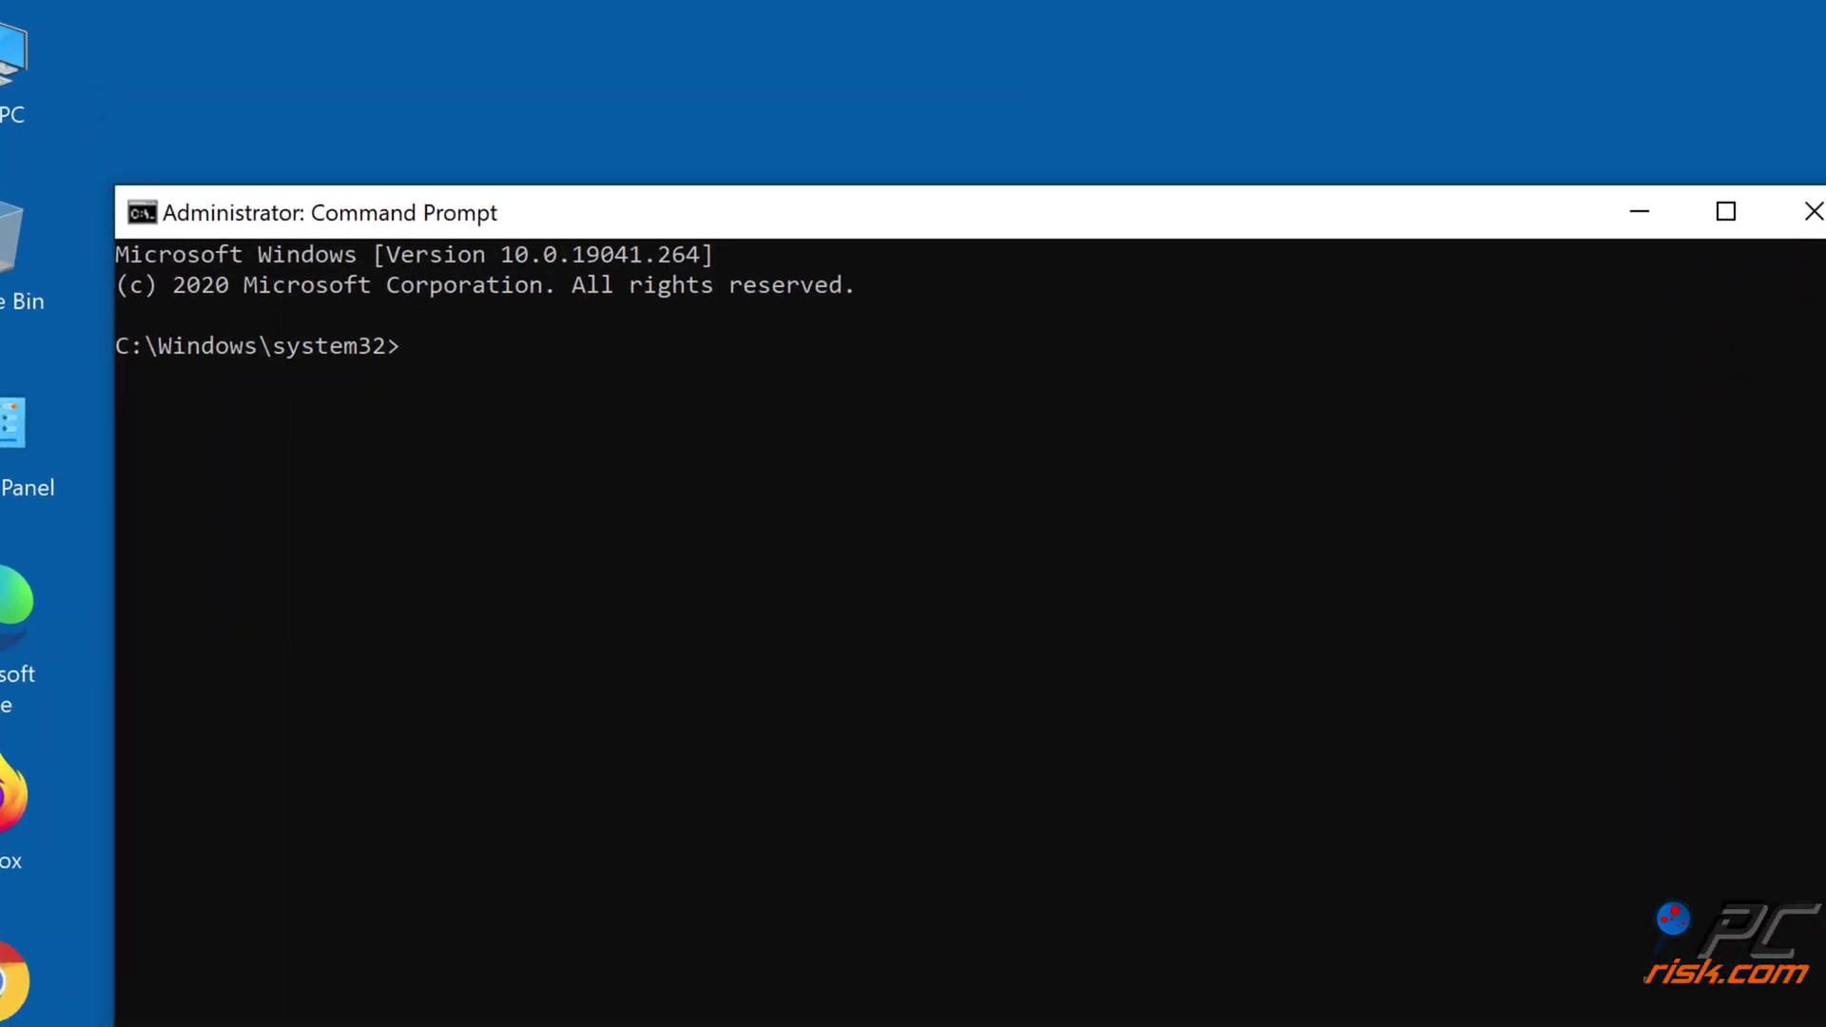
Run chkdsk c: /f, answer Y to schedule it at next restart, and close Command Prompt
type("chkdsk c:")
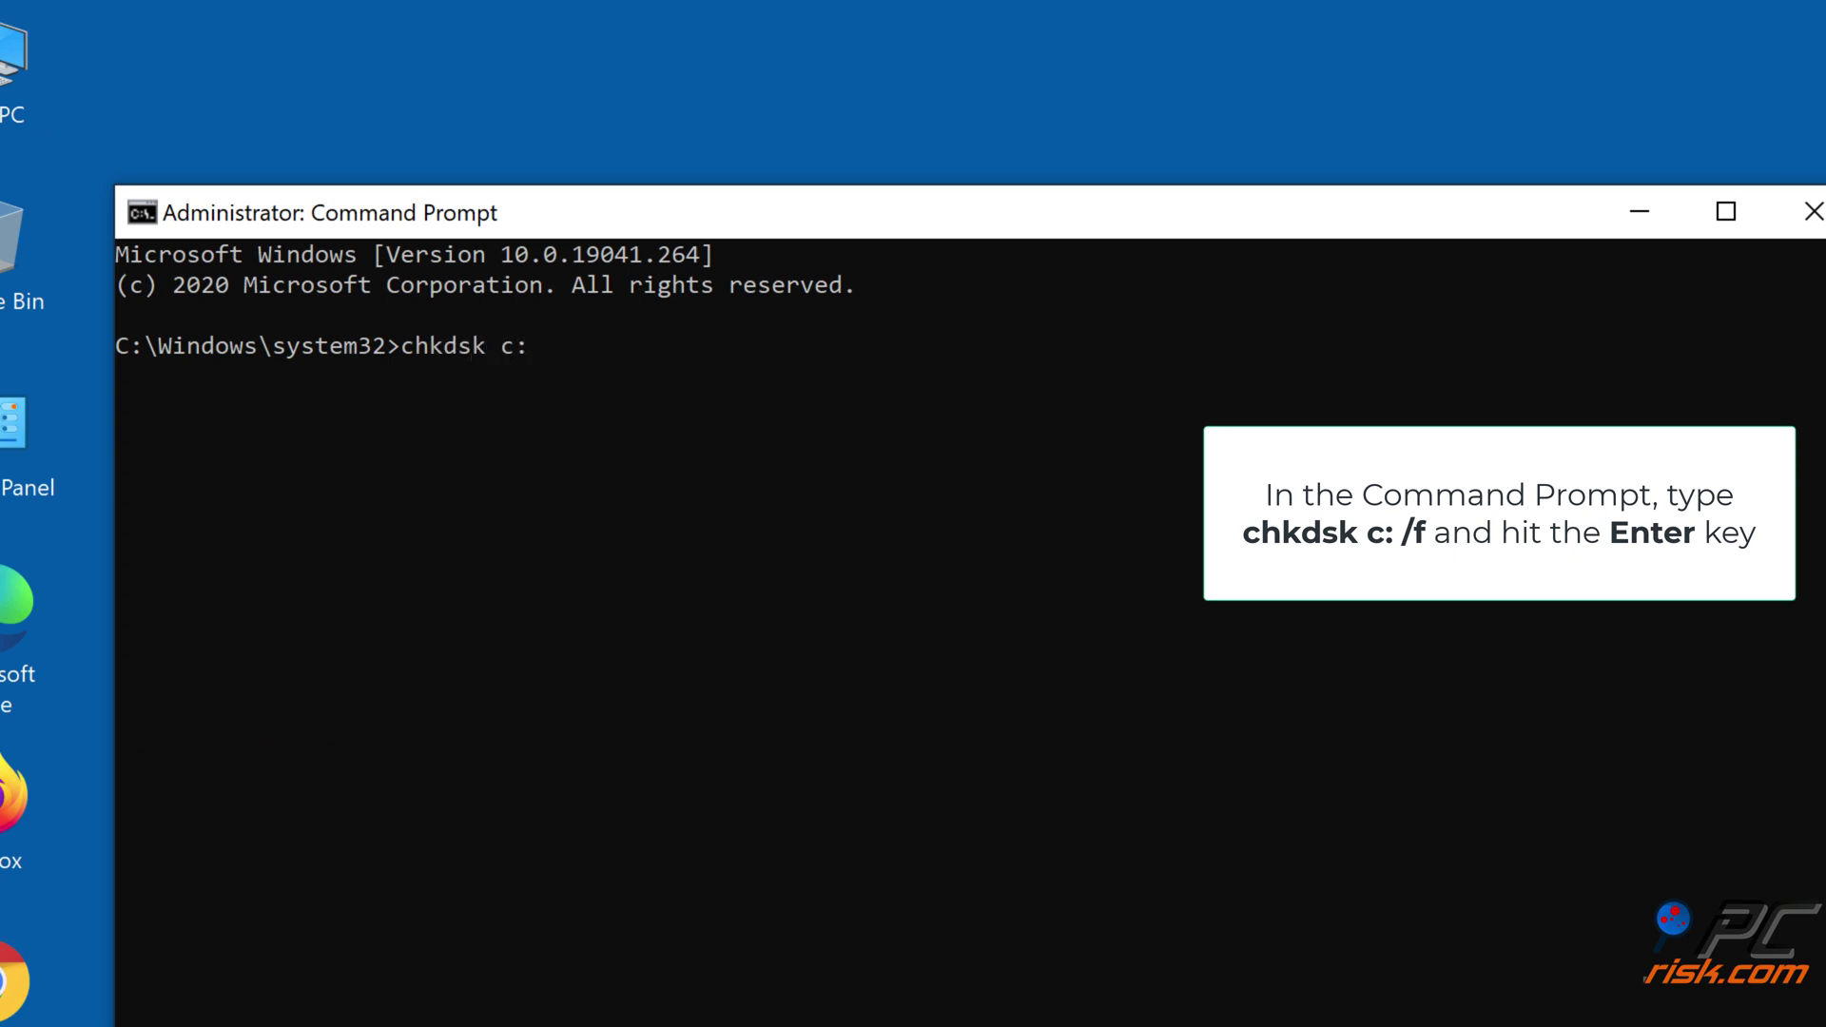
type(" /f")
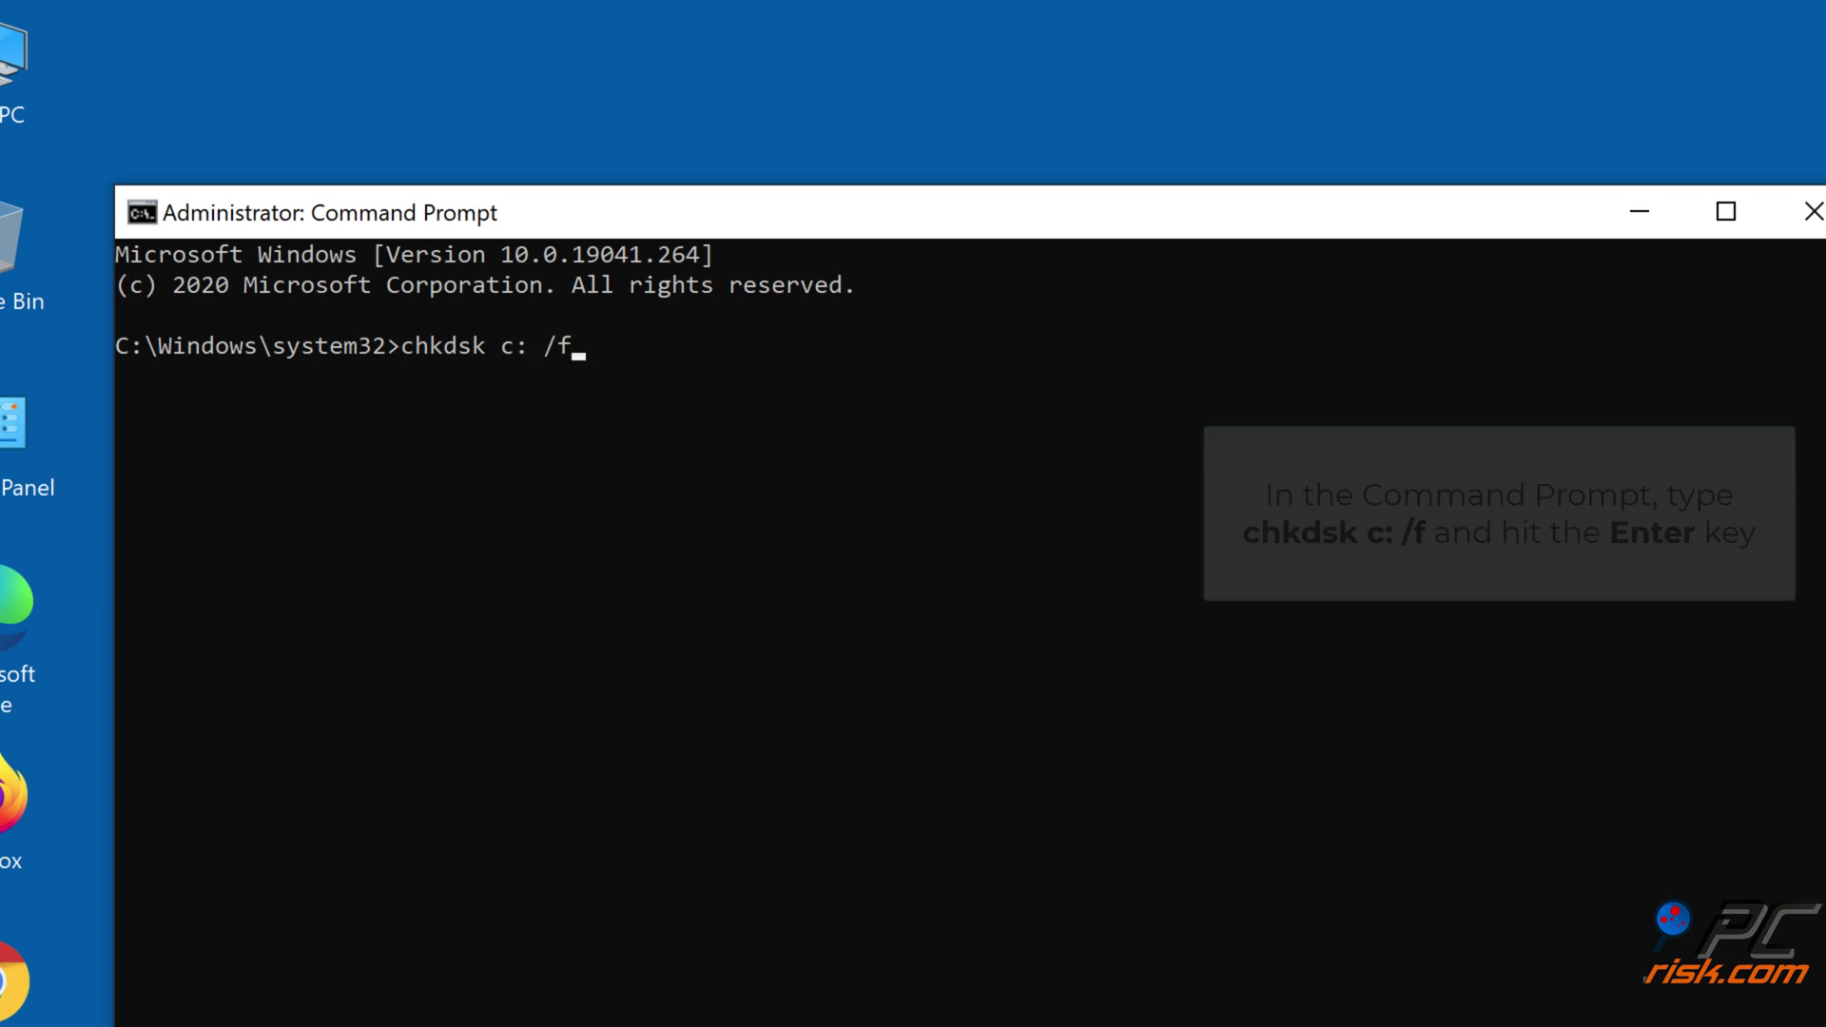
key("Return")
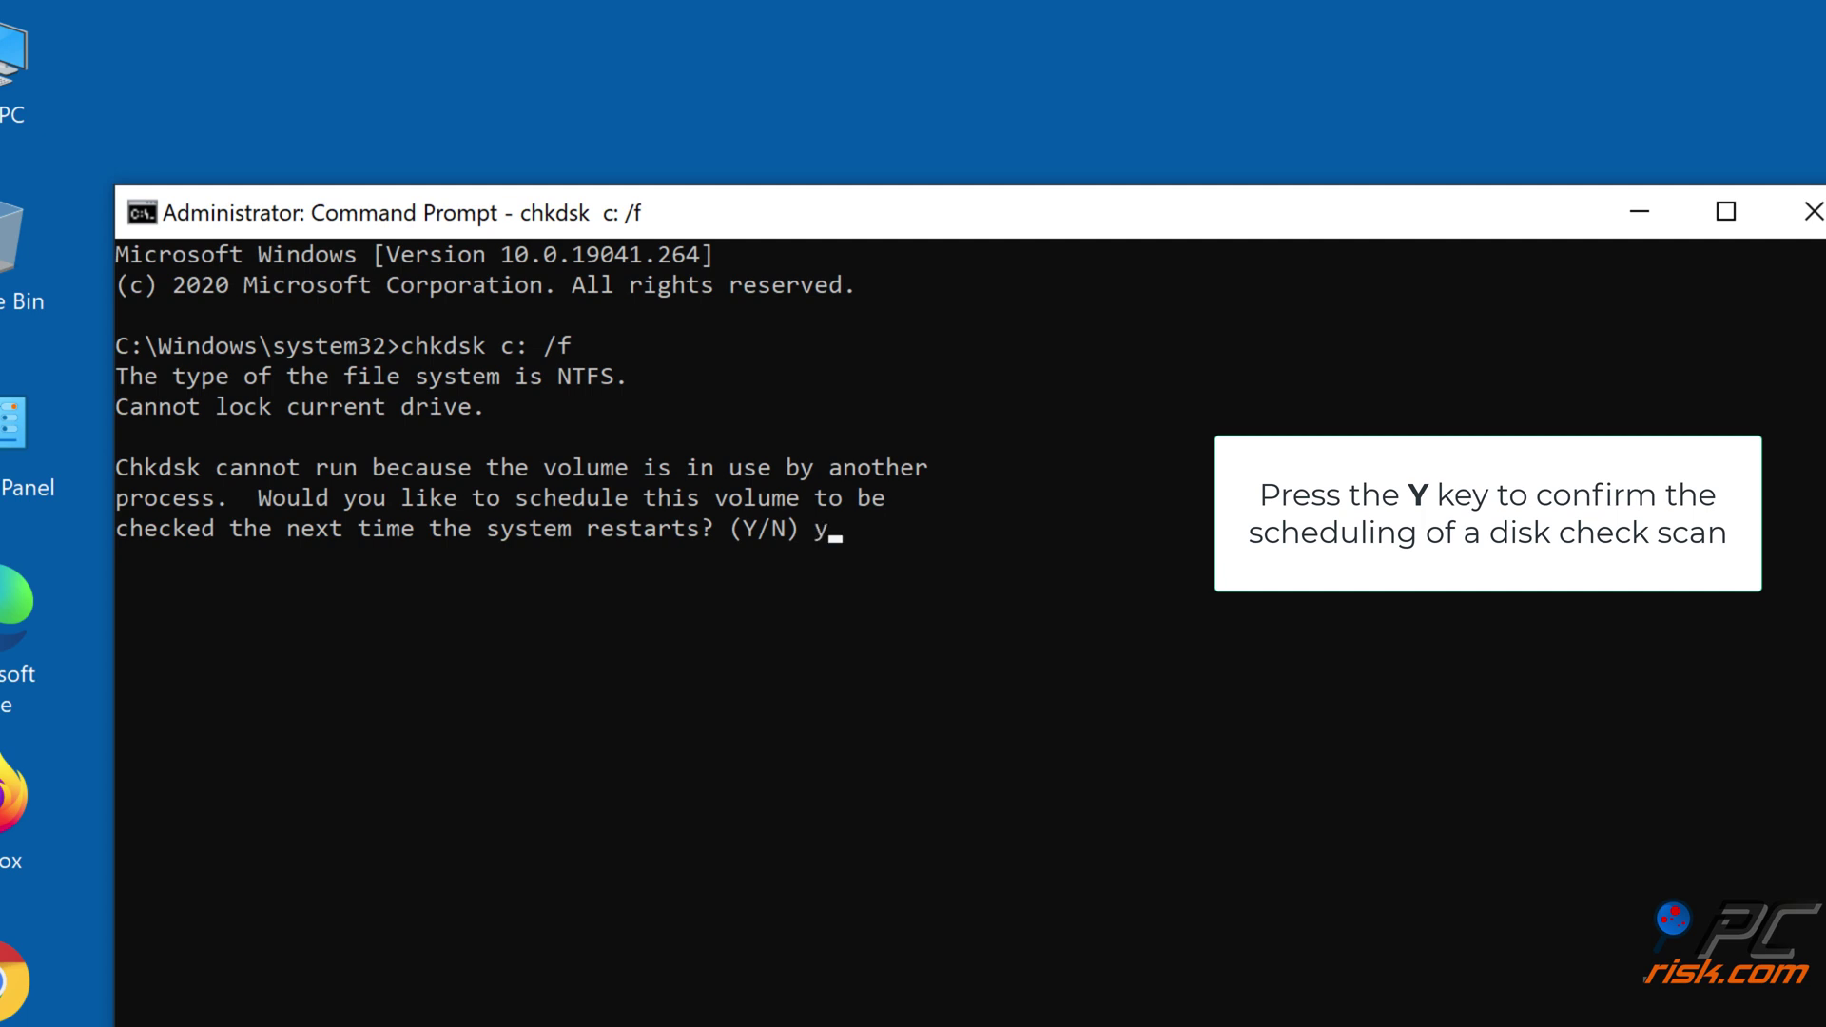
type("y")
key("Return")
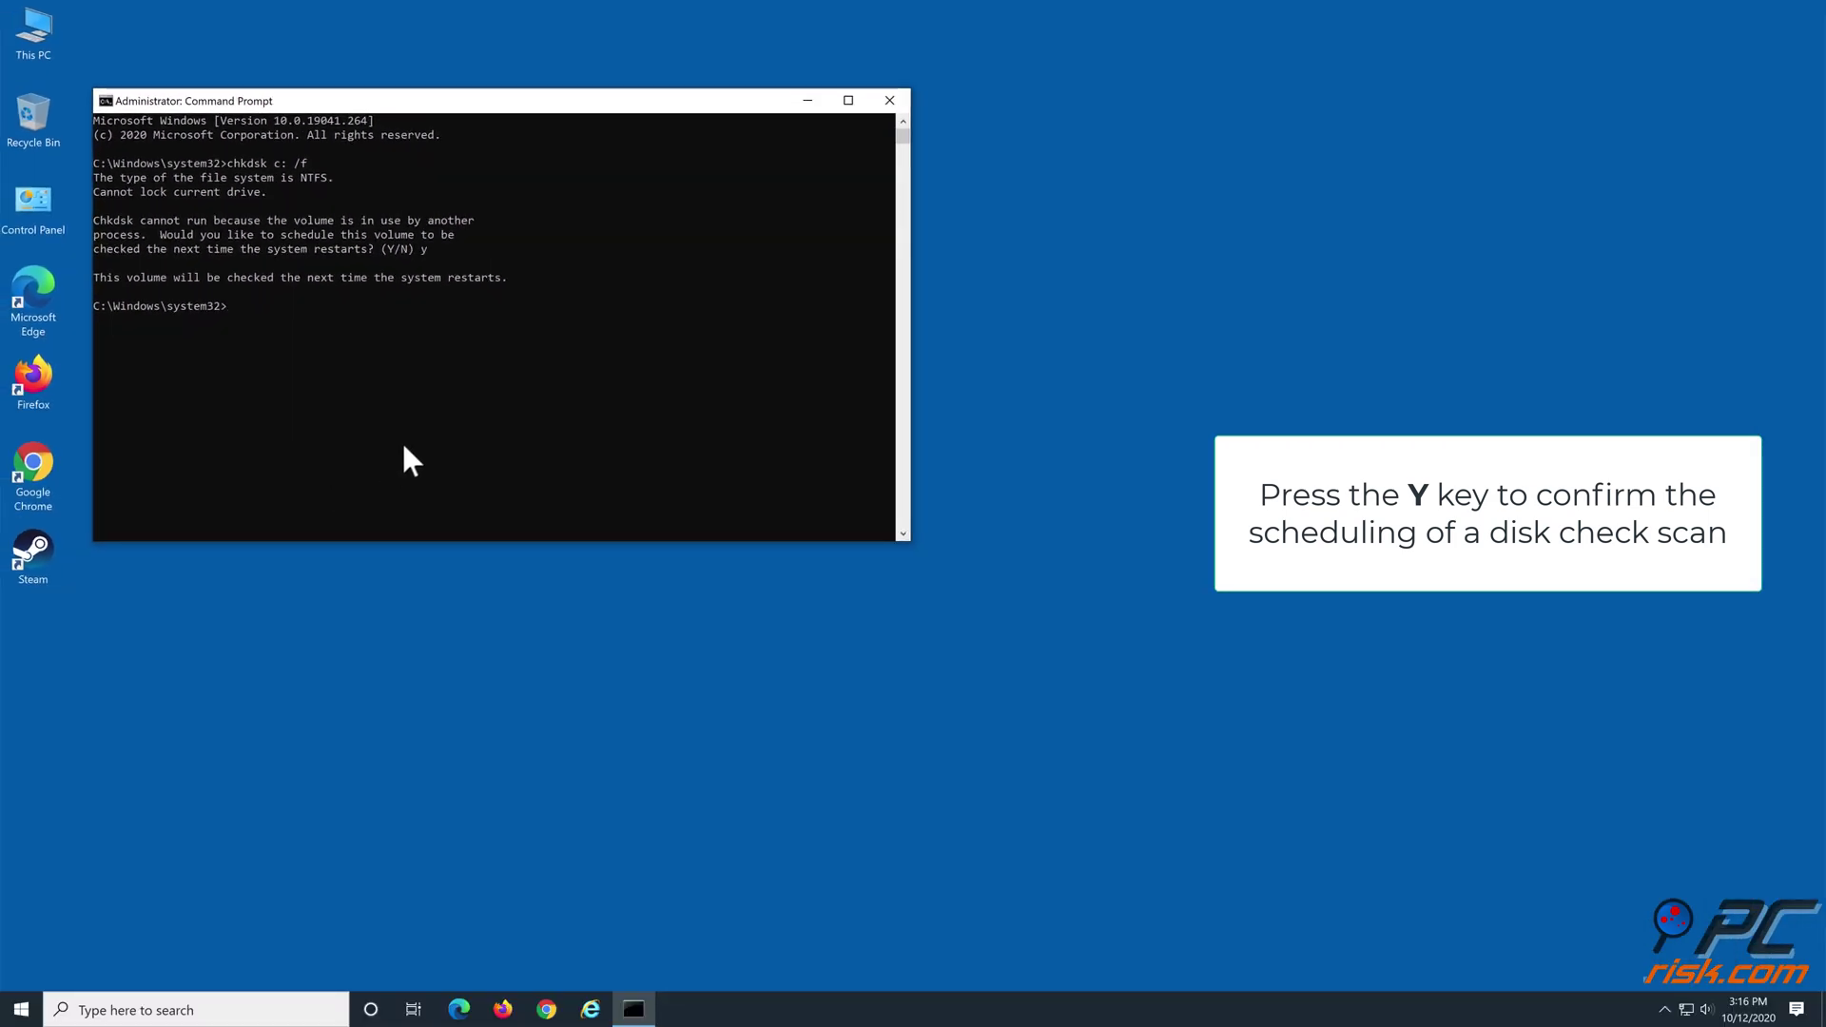
left_click(889, 101)
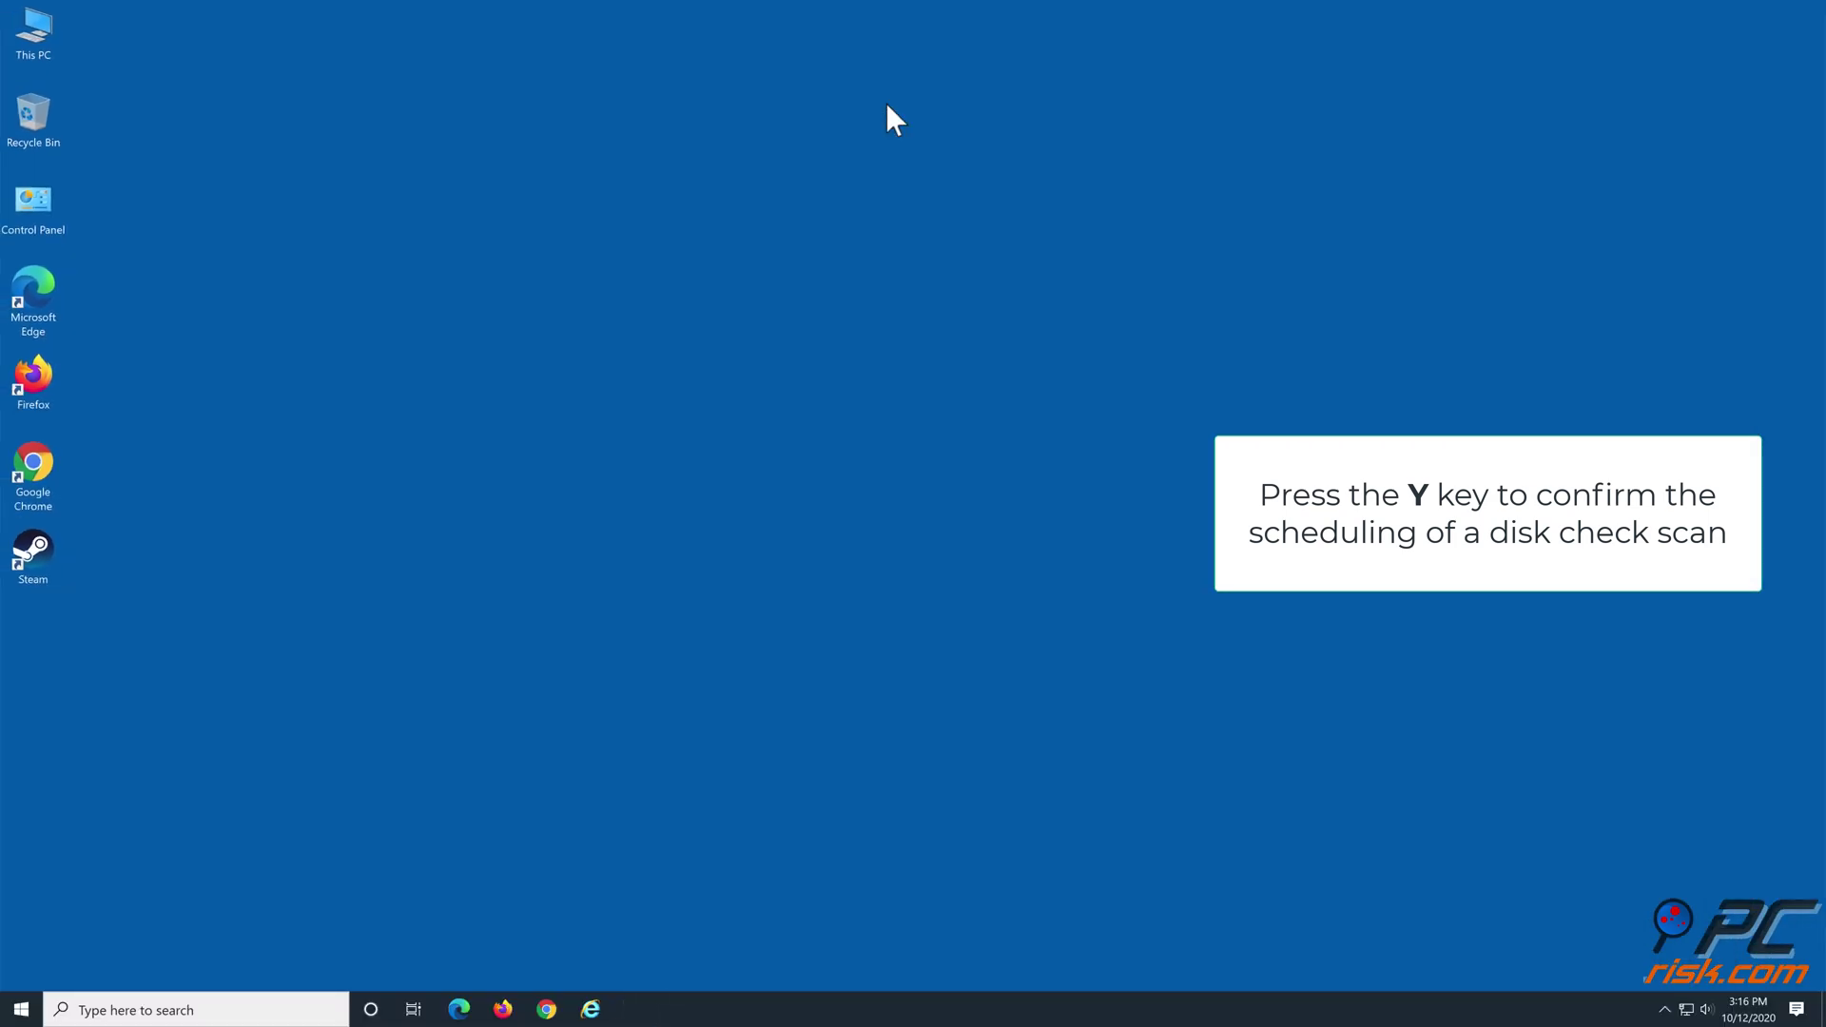
Restart Windows from the Start menu's Power options so chkdsk on drive C runs
left_click(20, 1008)
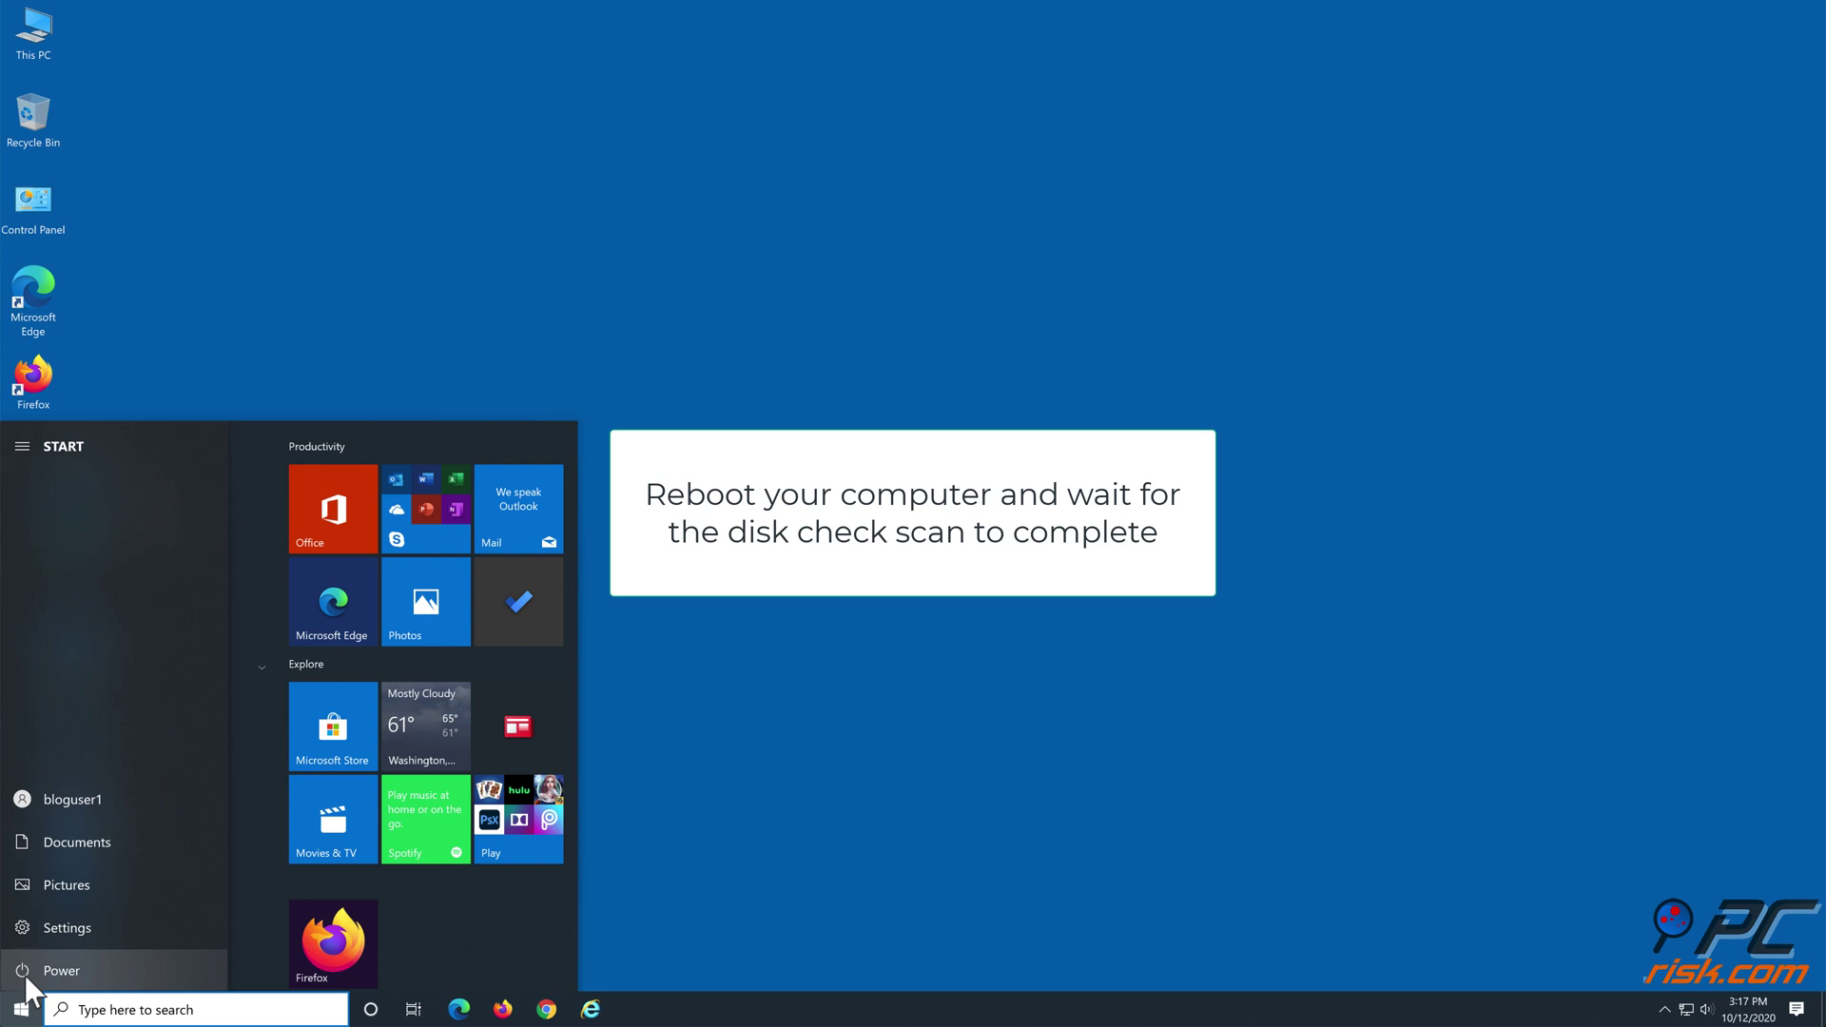
left_click(25, 975)
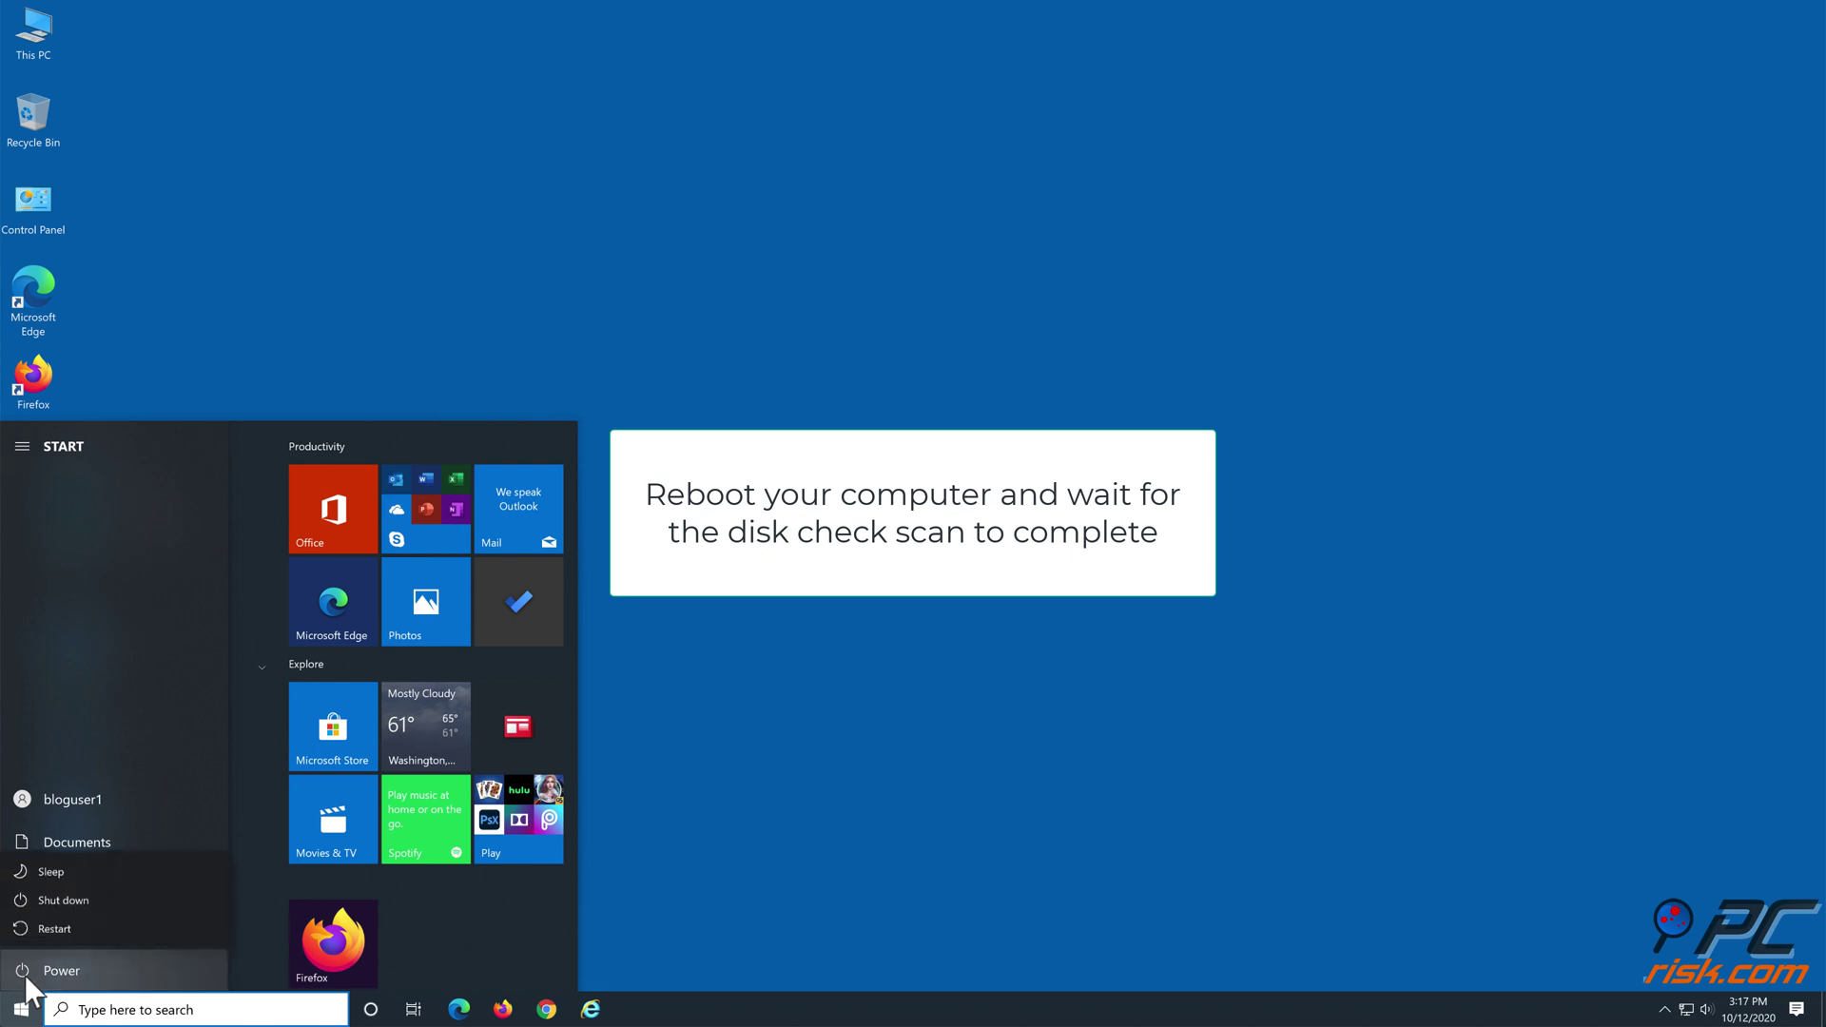
left_click(44, 930)
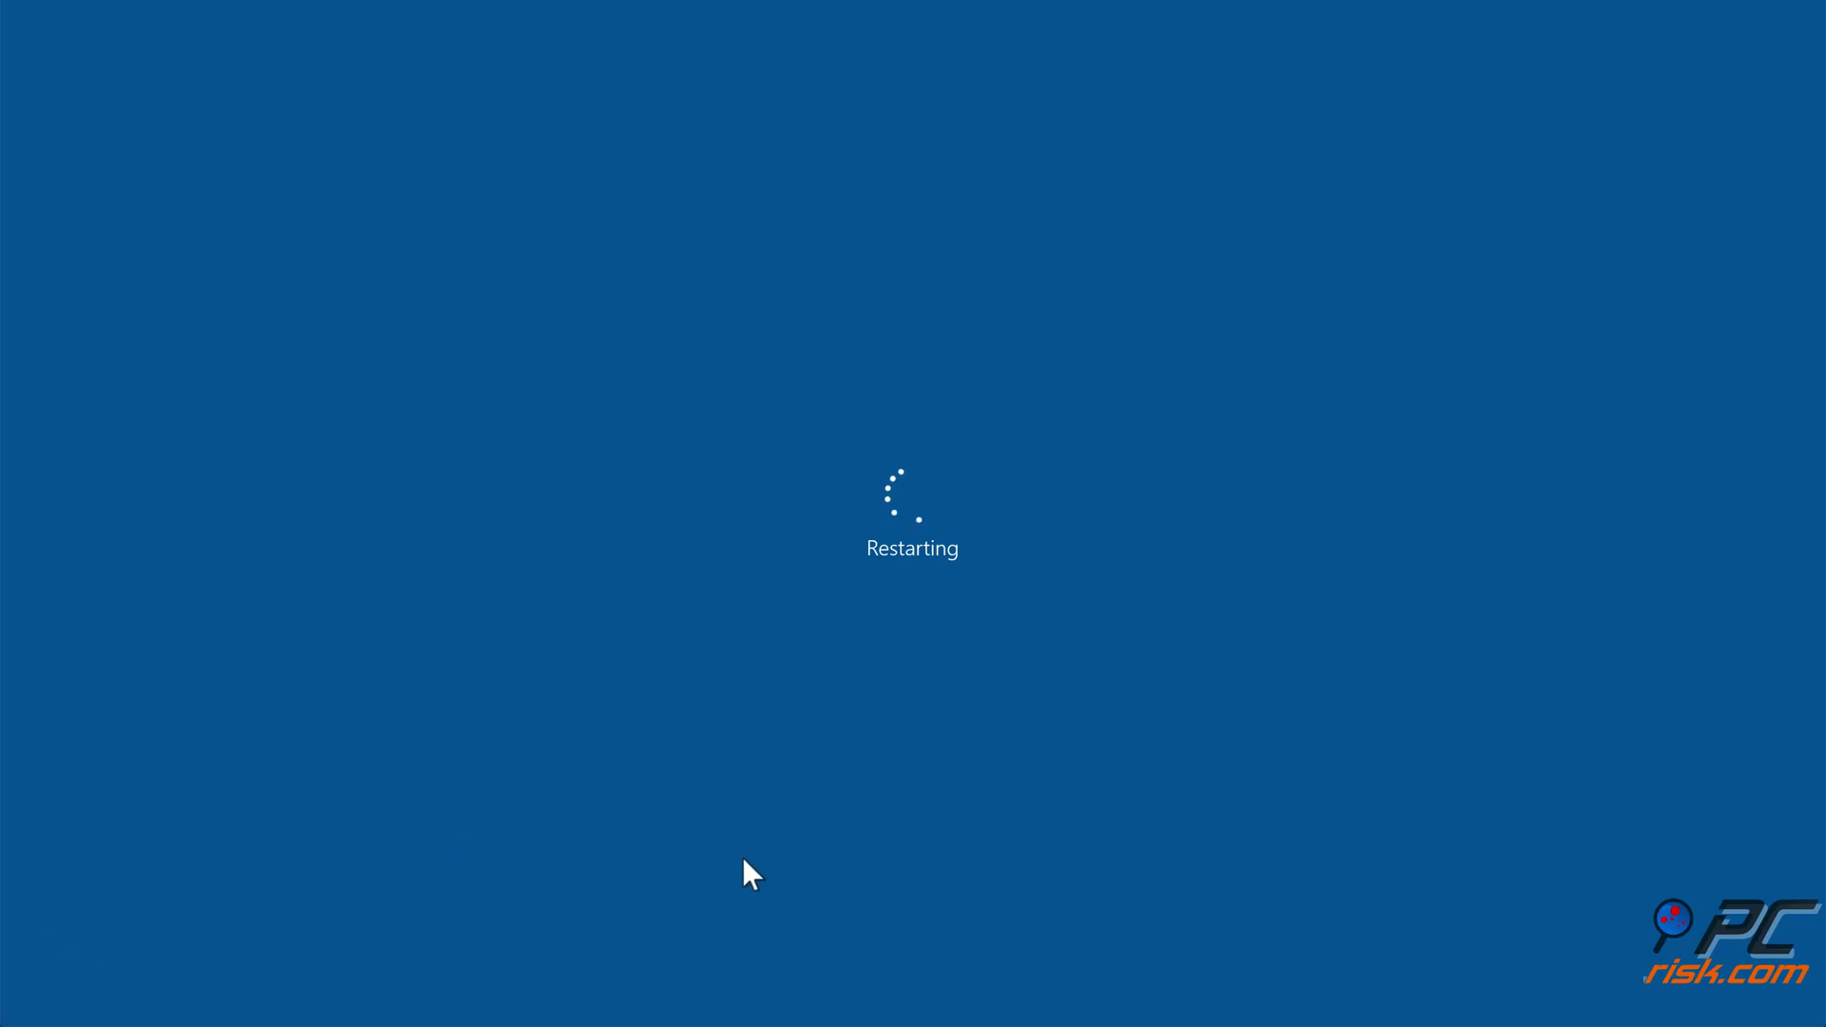